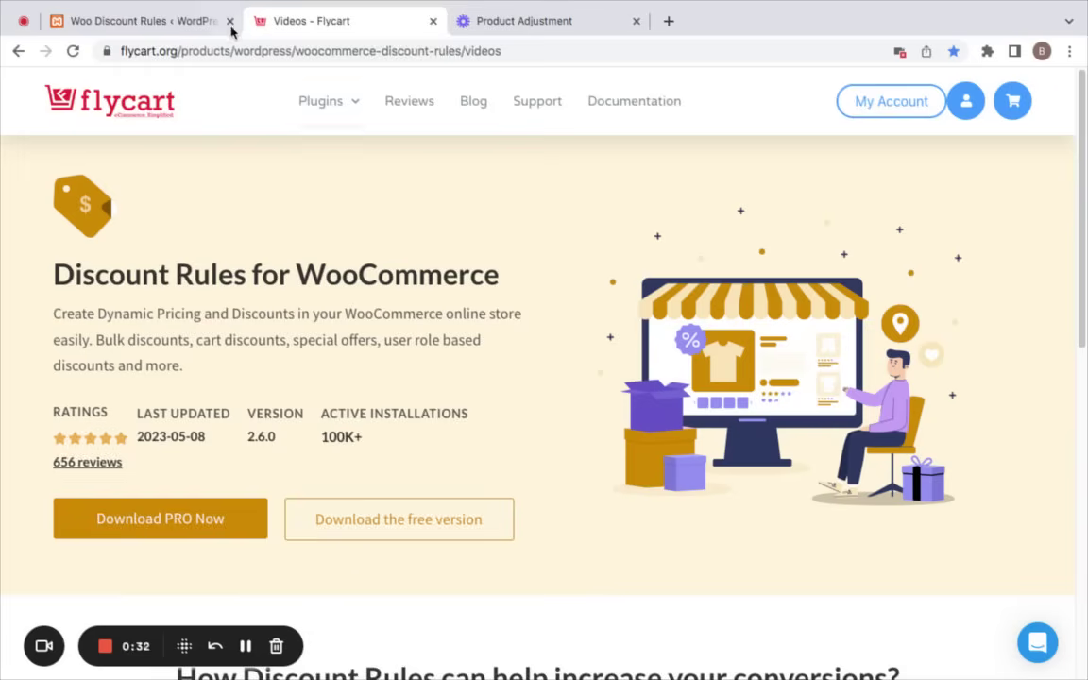
Step: Switch to the Woo Discount Rules admin page showing its empty rules table
click(141, 21)
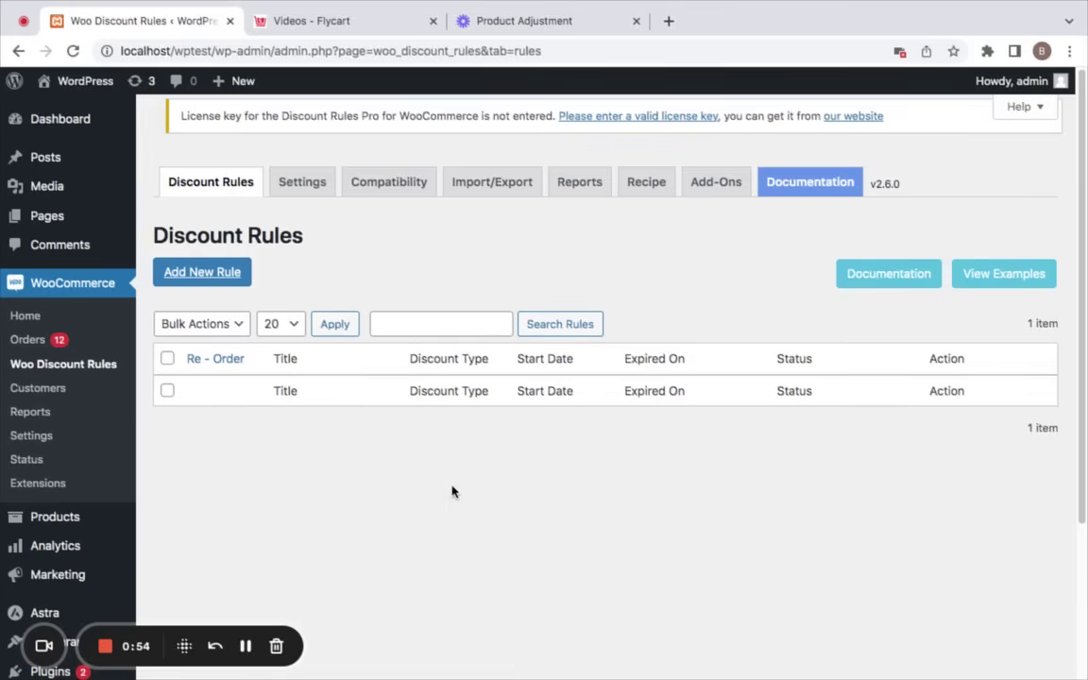
Step: Start a new discount rule and preview the available discount types
click(238, 273)
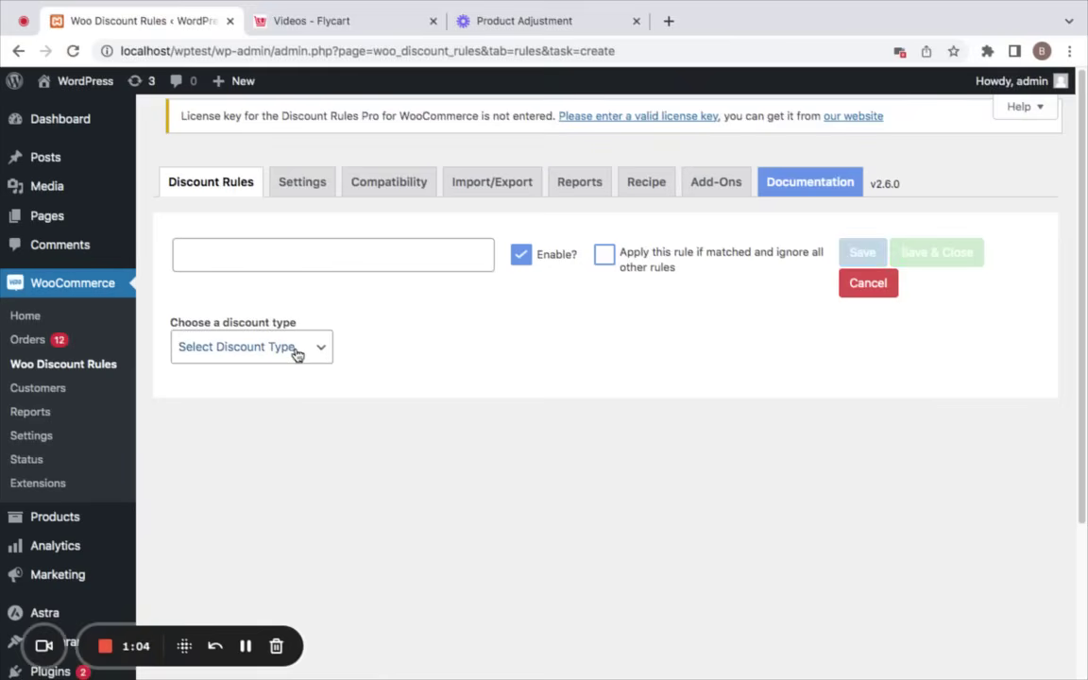
click(297, 351)
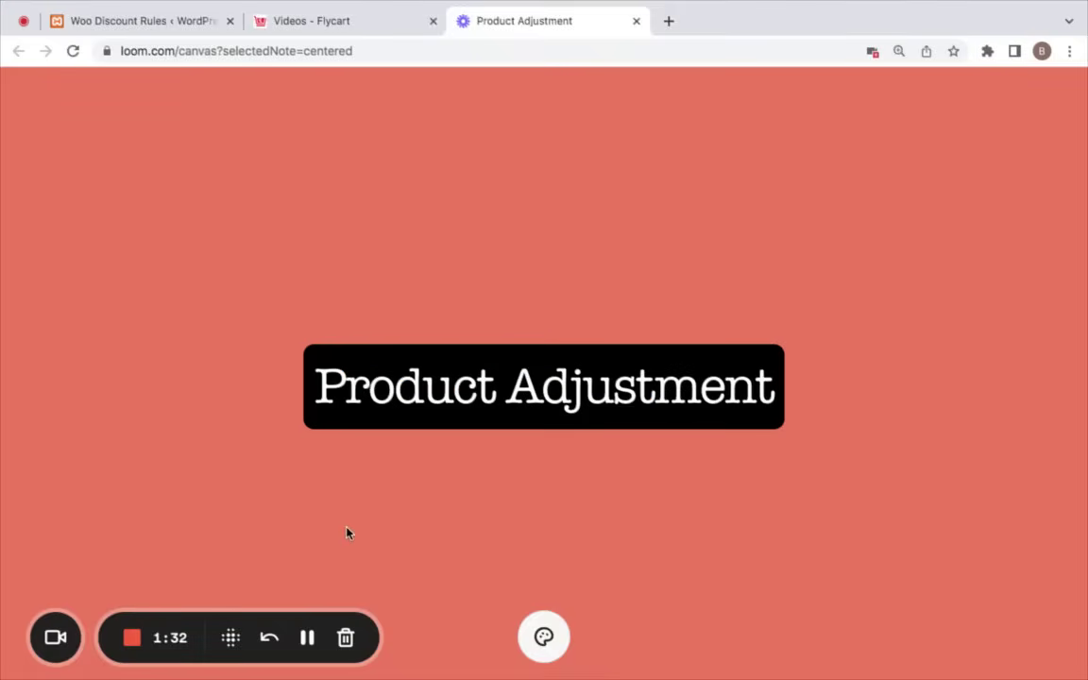
Step: Show the Product Adjustment title card, then return to the blank new-rule form
mouse_move(316, 8)
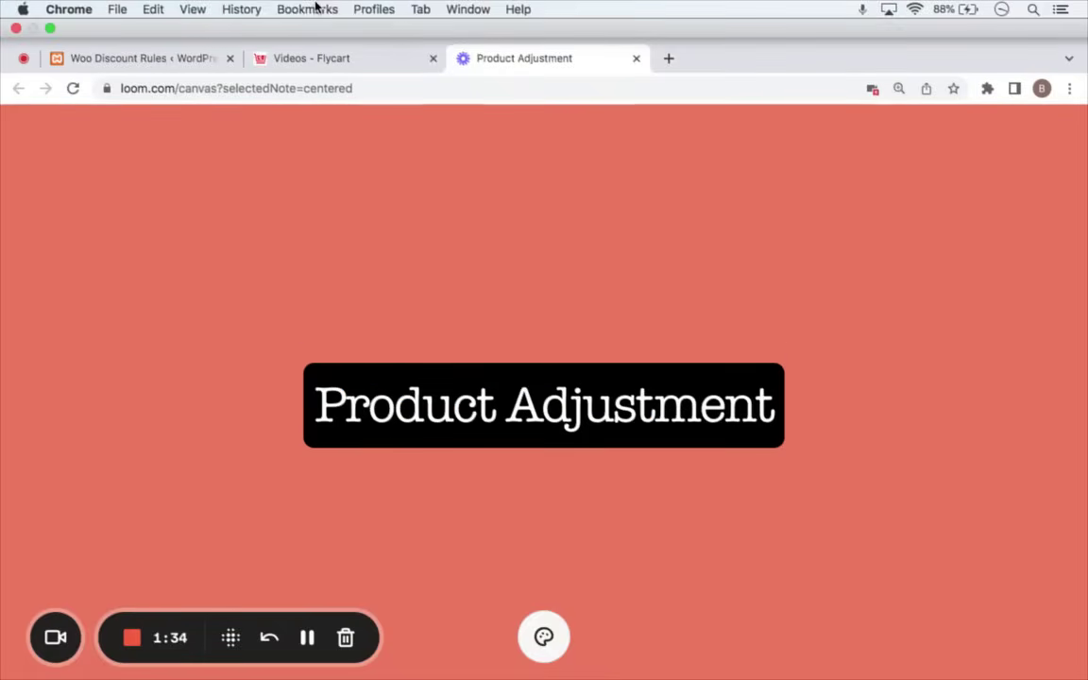
click(200, 59)
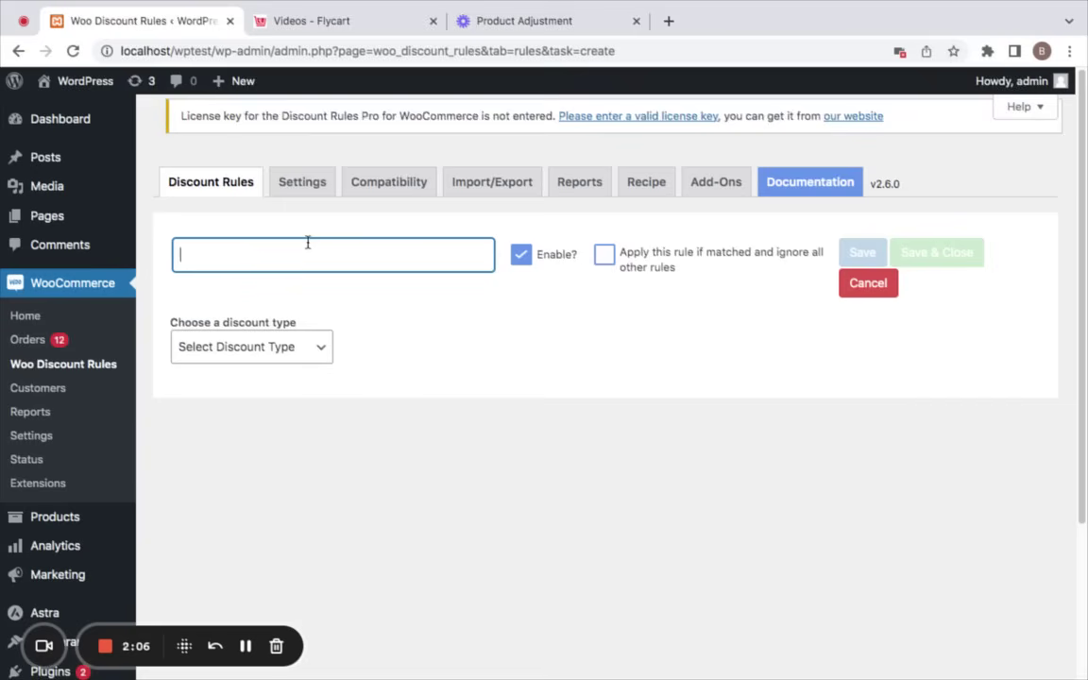
Step: Title the rule 'Storewide 20% off' as a Product Adjustment applying to All Products
text(Storewide 20)
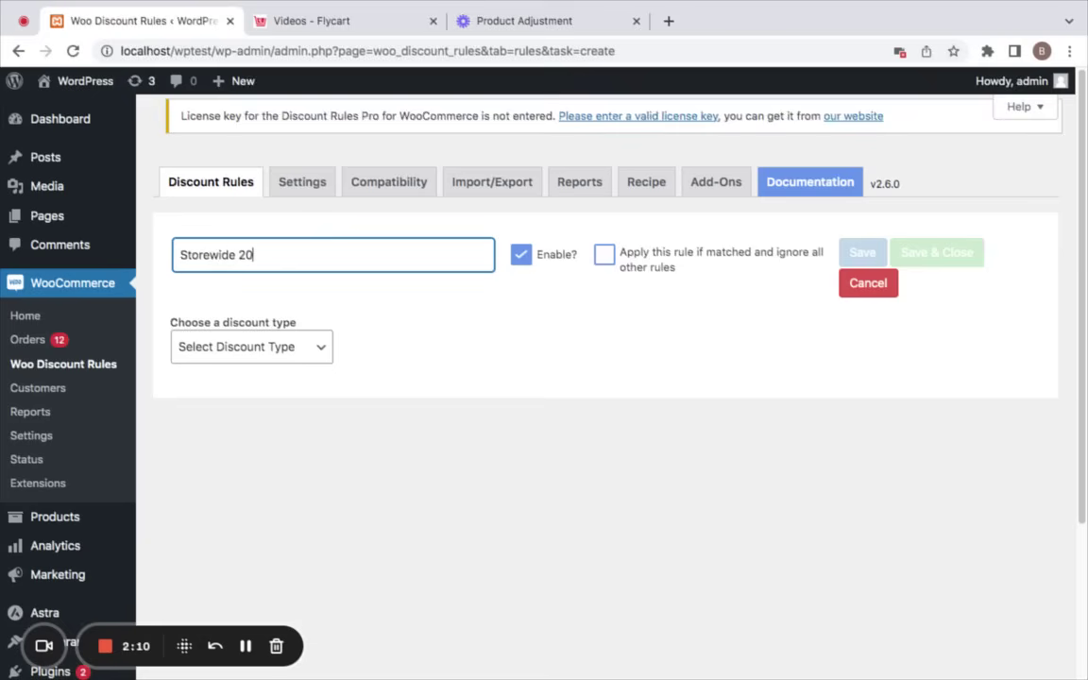
text(% off)
click(294, 357)
click(295, 381)
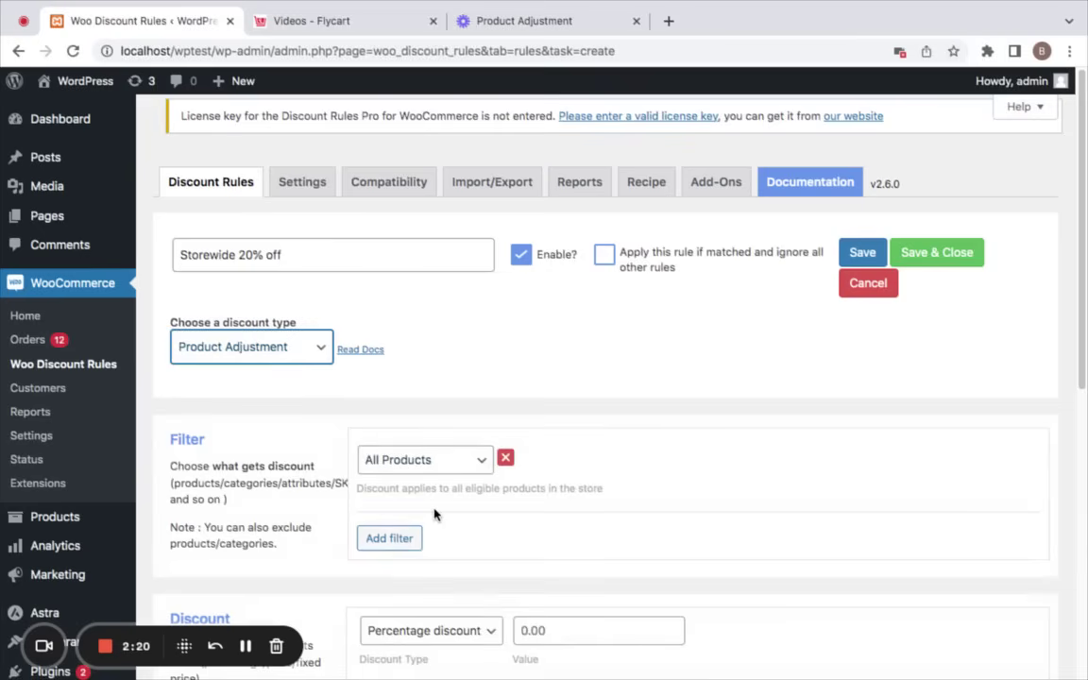
click(440, 459)
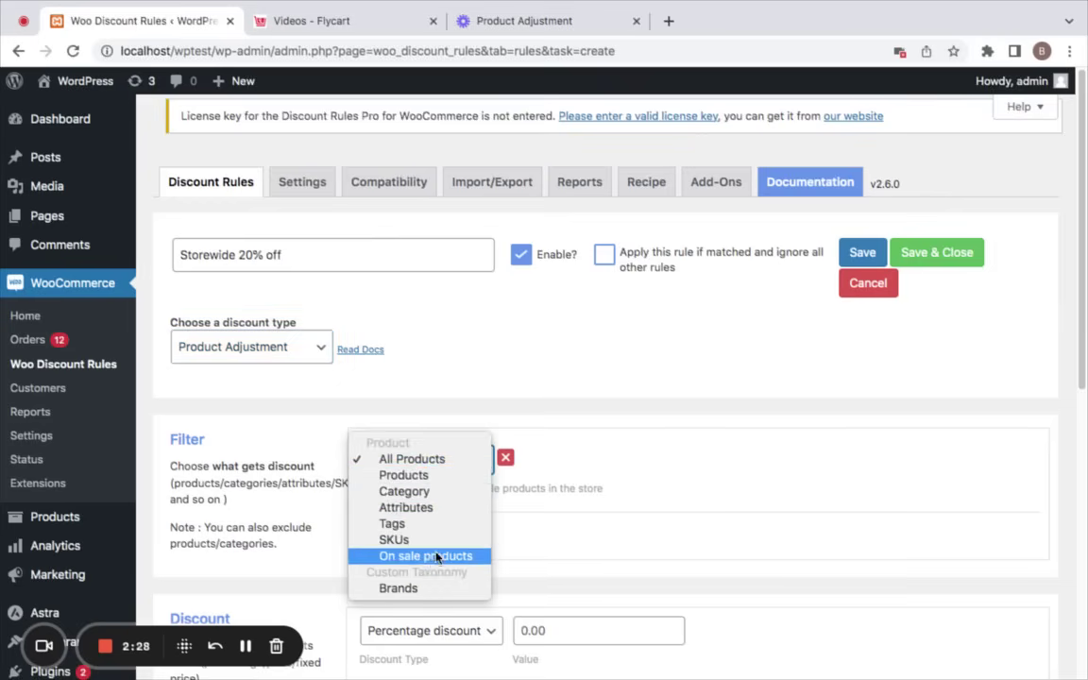
click(502, 551)
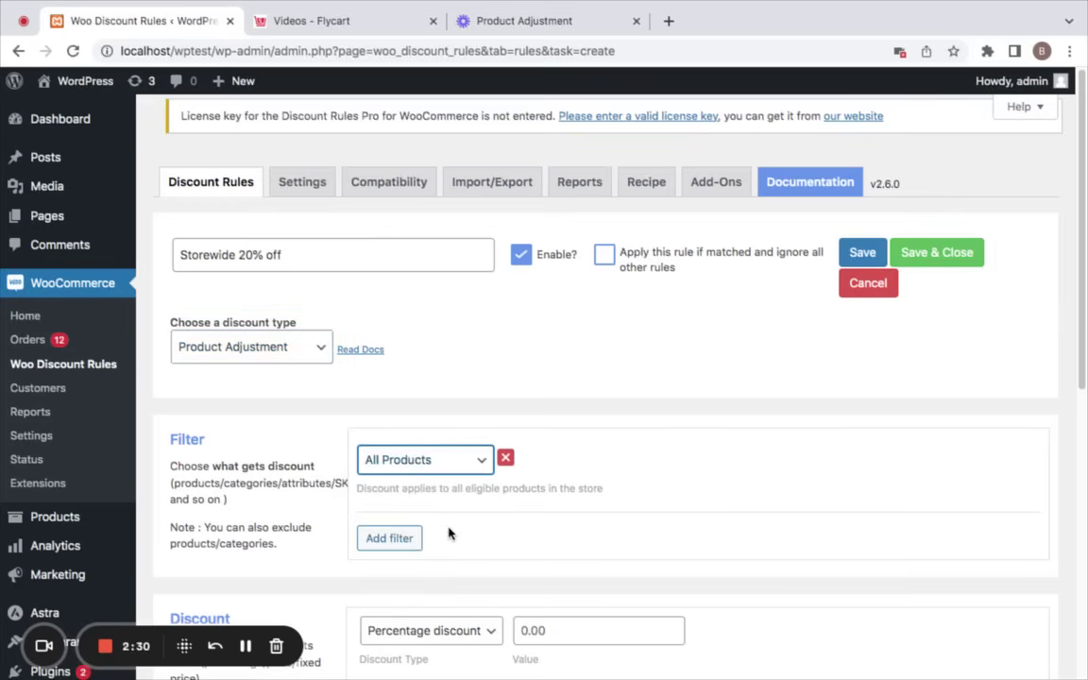
Step: Set the discount to Percentage with a value of 20
scroll(448, 532, down, 3)
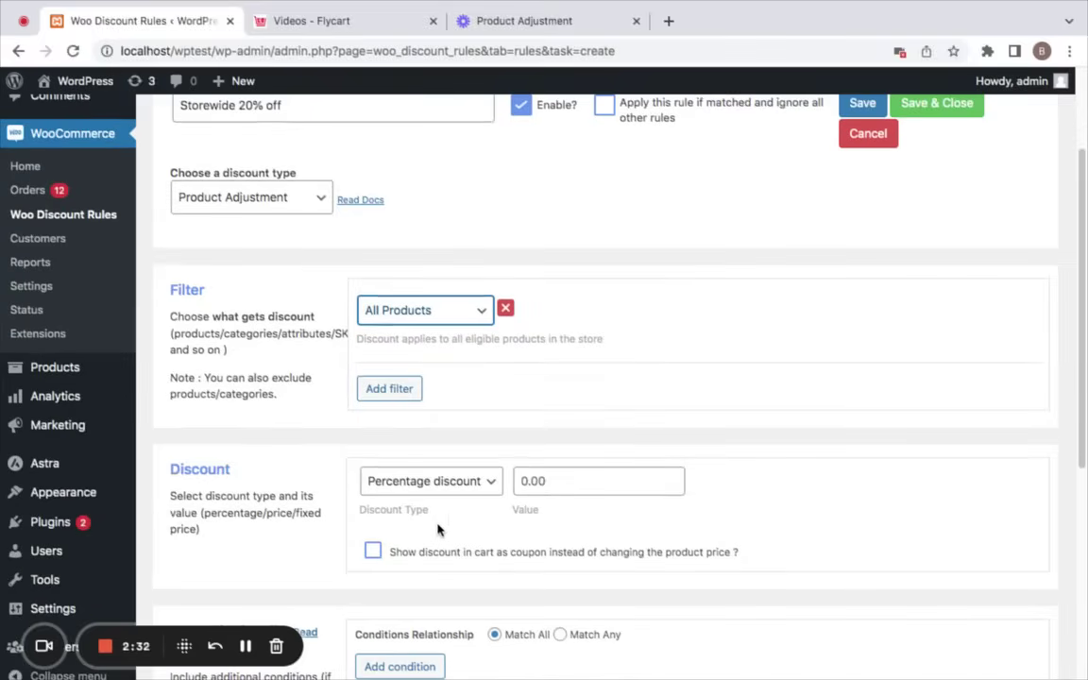
click(484, 487)
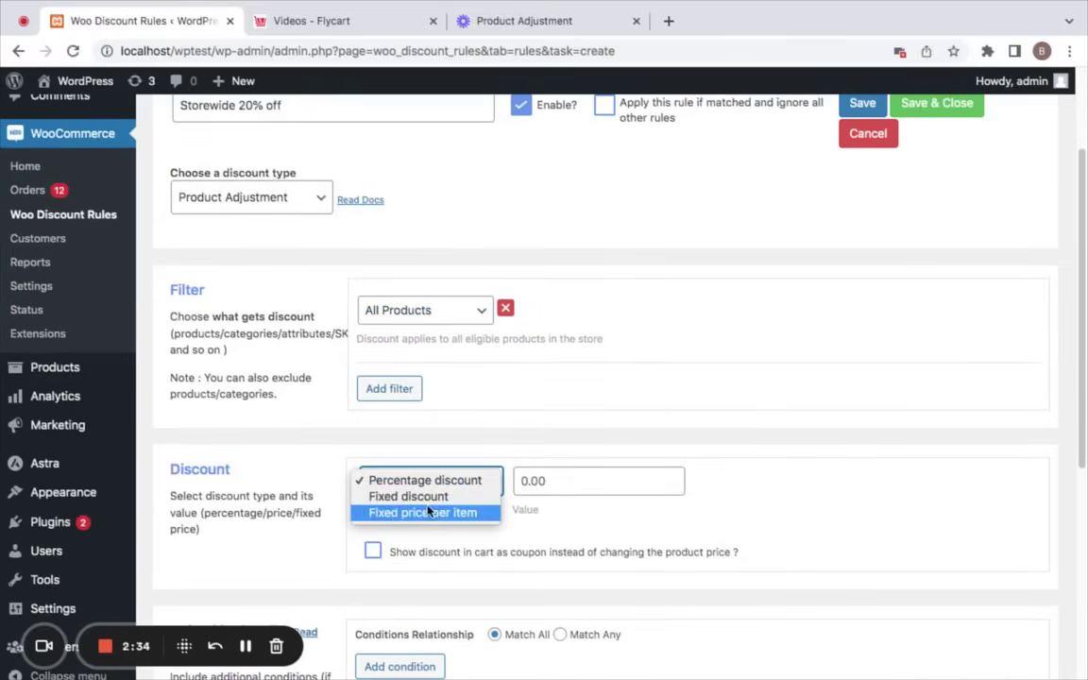
key(Up)
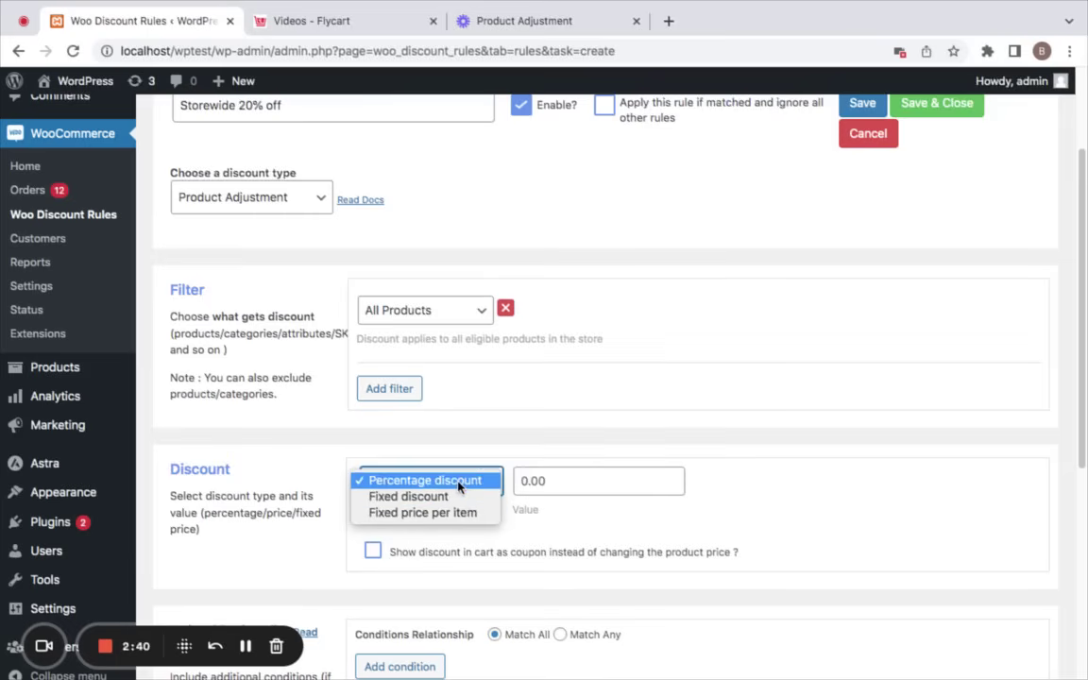
click(461, 484)
click(552, 485)
text(20)
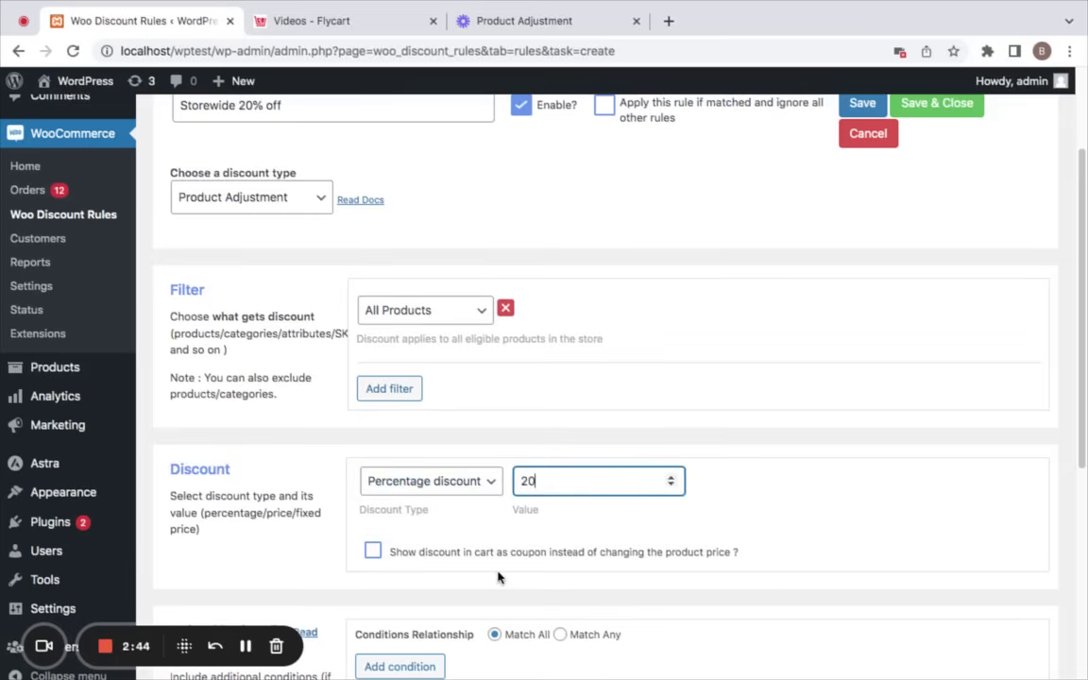
scroll(506, 574, down, 3)
scroll(501, 567, down, 2)
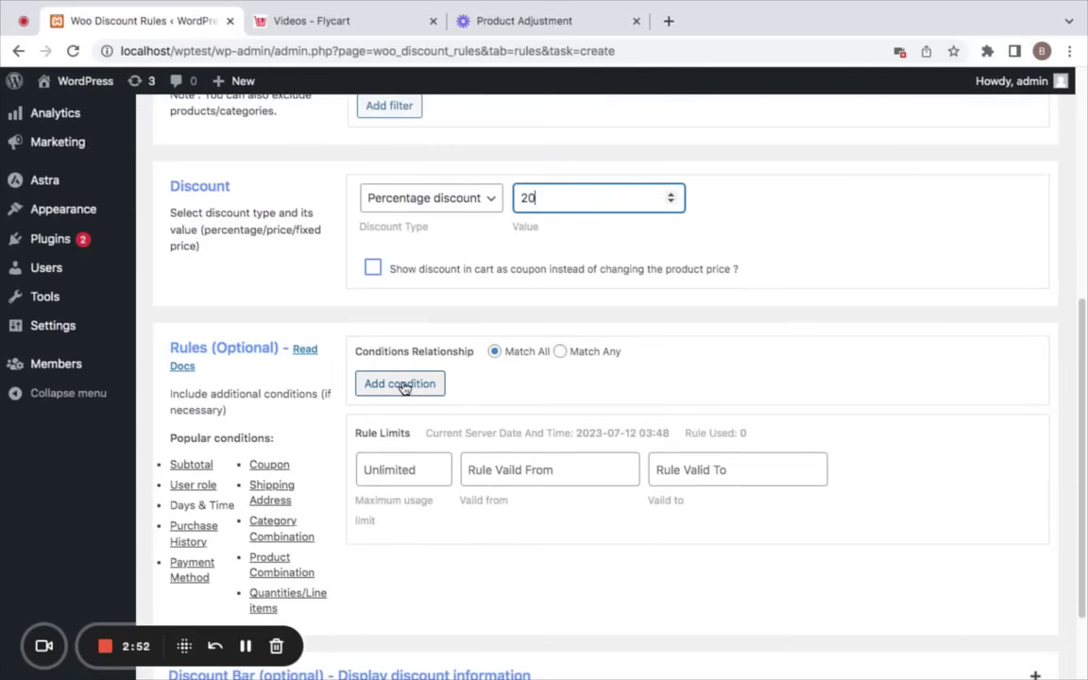
scroll(547, 437, up, 1)
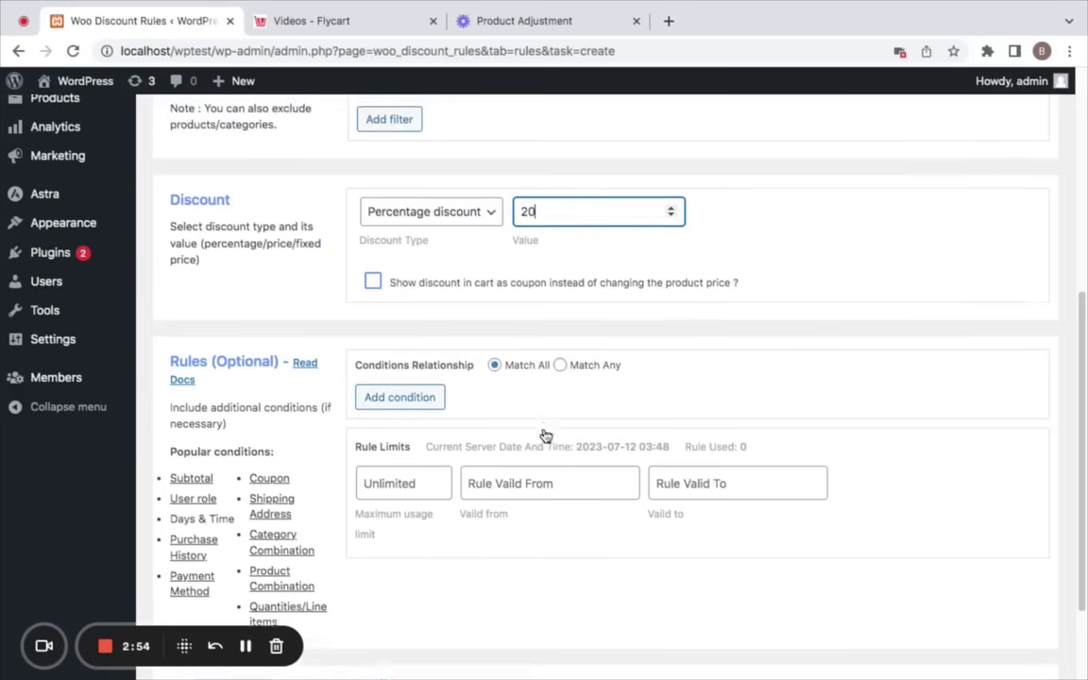
click(433, 408)
click(666, 421)
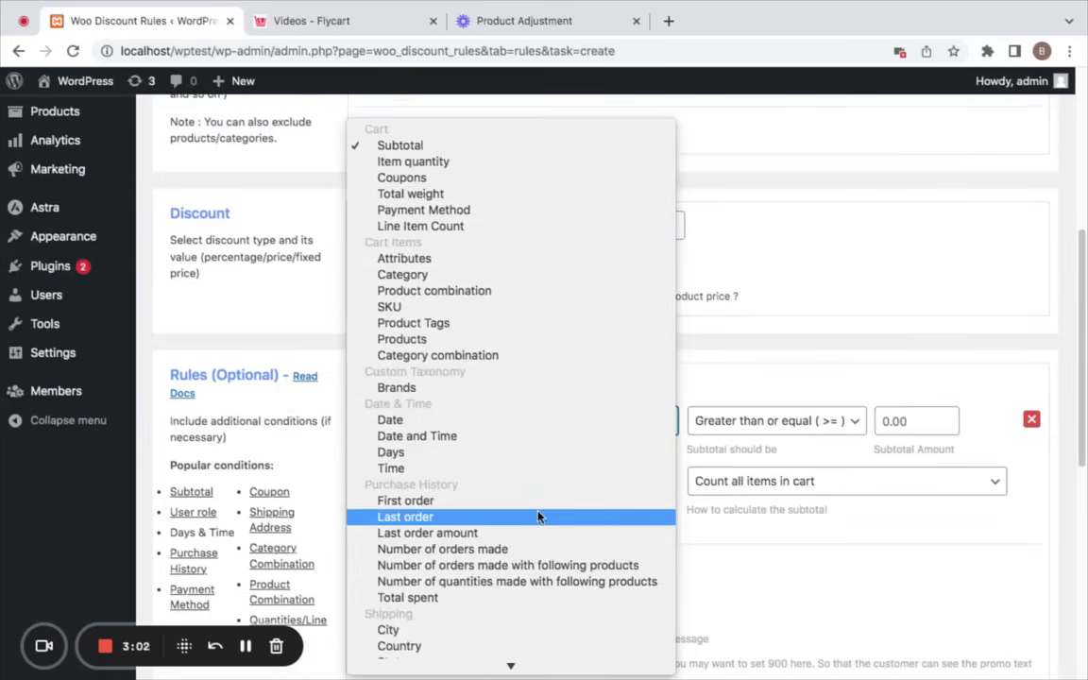
scroll(538, 517, down, 5)
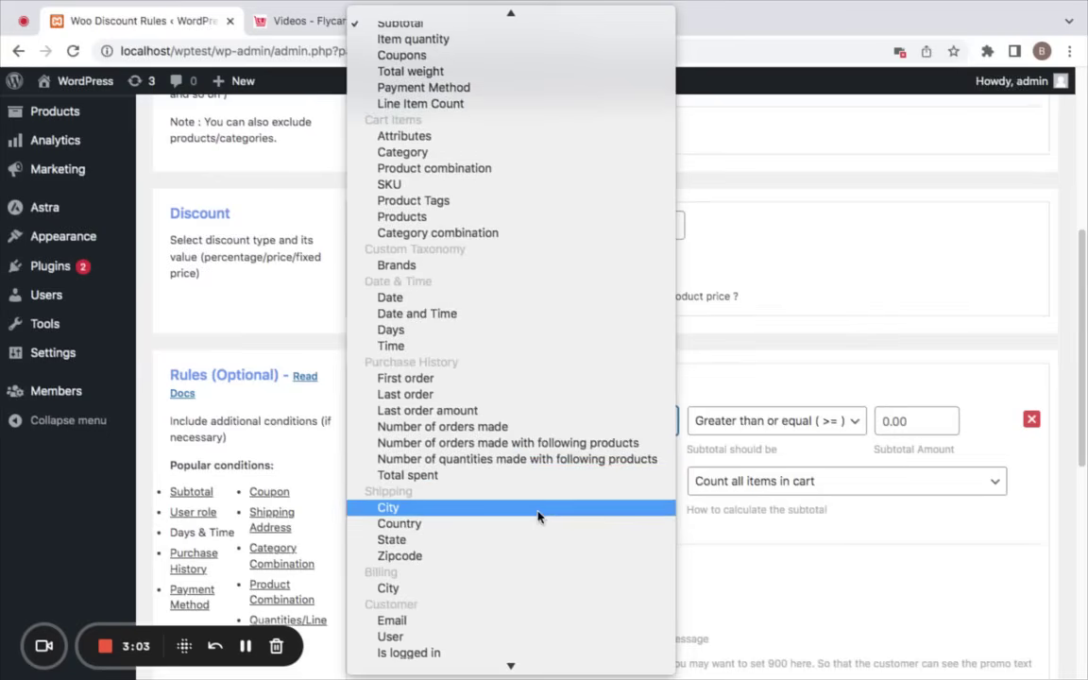
scroll(510, 368, up, 1)
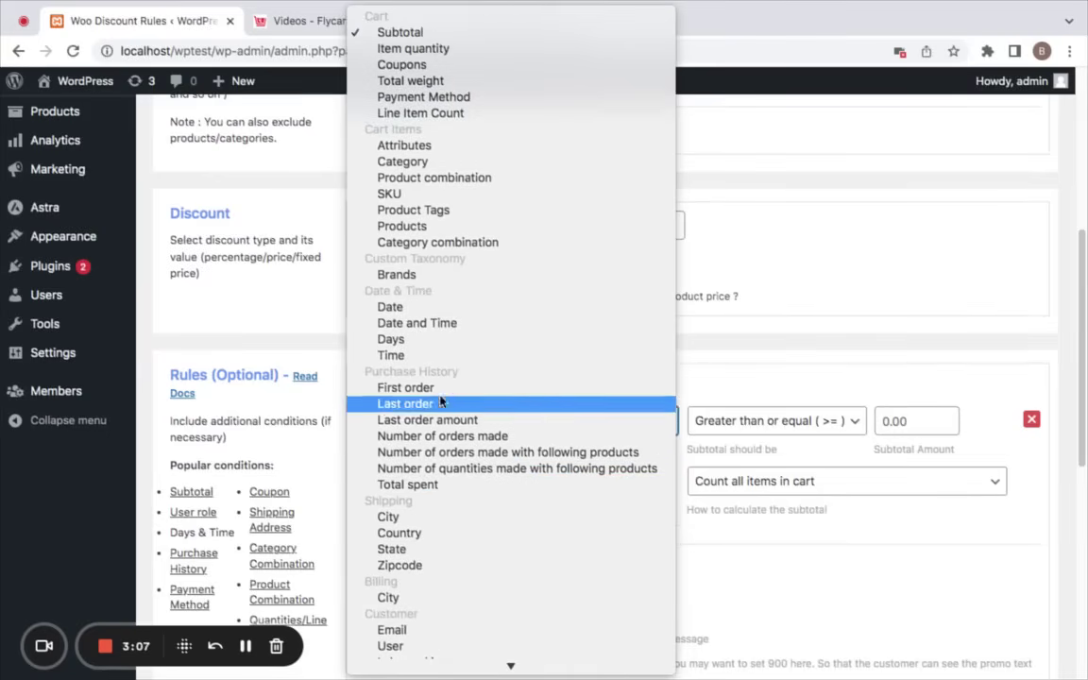
scroll(406, 407, down, 1)
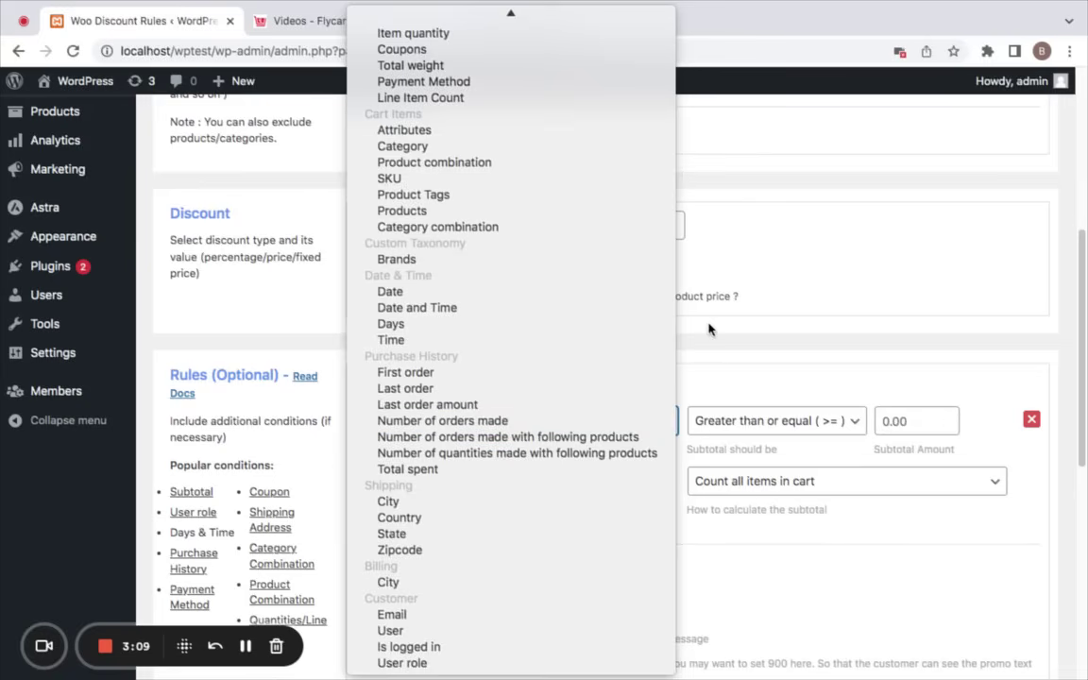
click(749, 332)
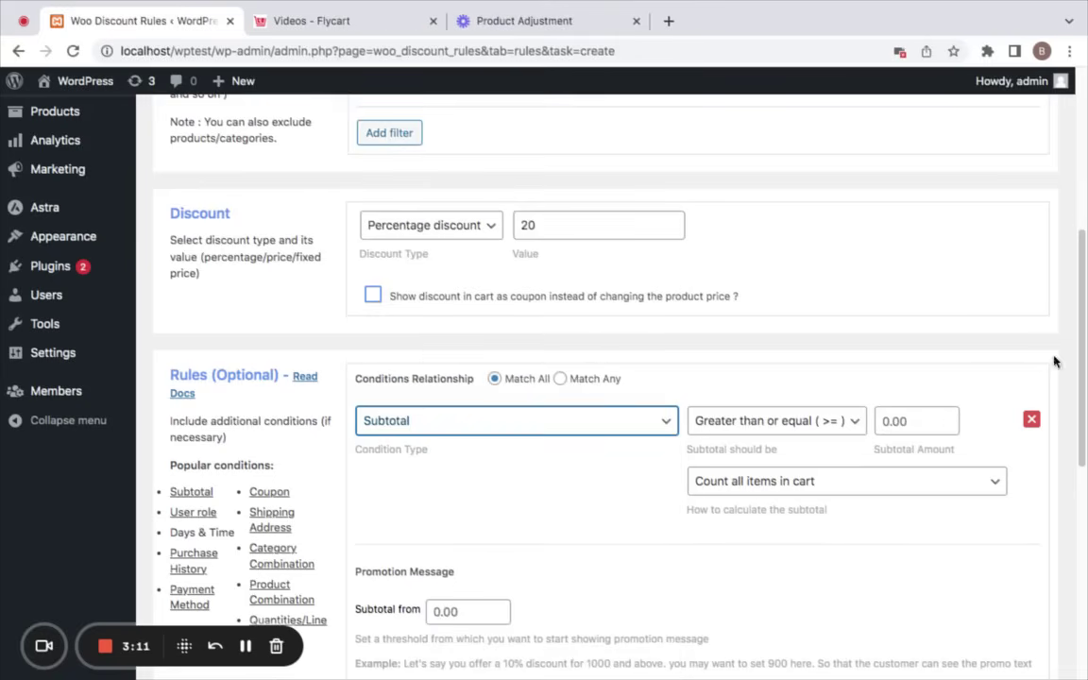
click(1029, 421)
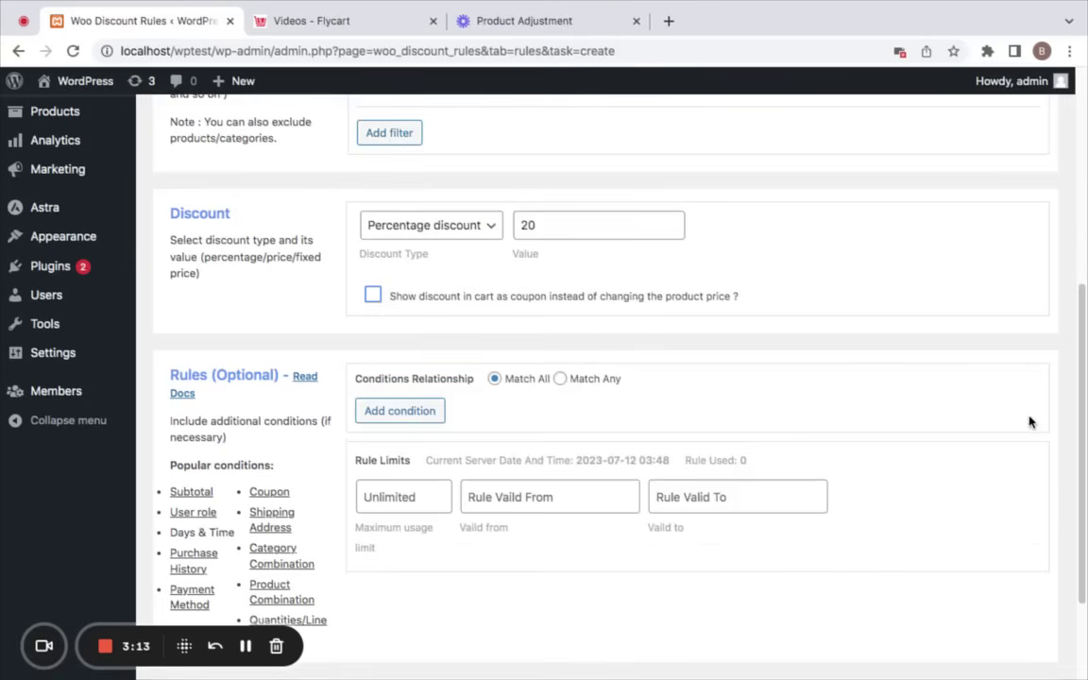
scroll(765, 401, up, 2)
scroll(765, 401, down, 3)
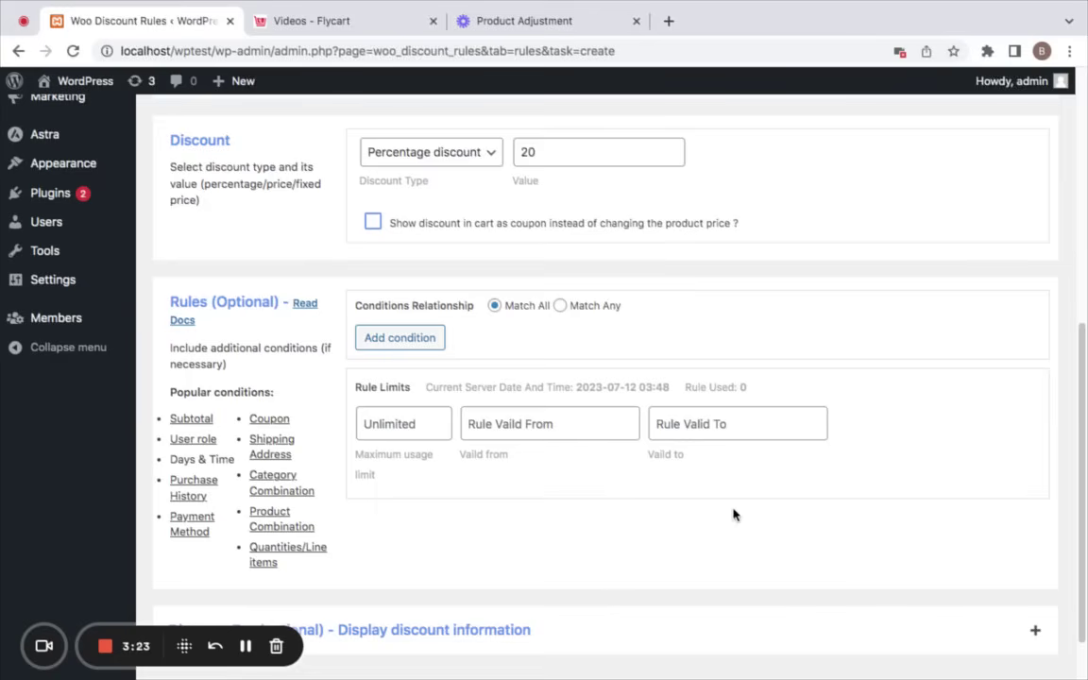
scroll(734, 514, up, 10)
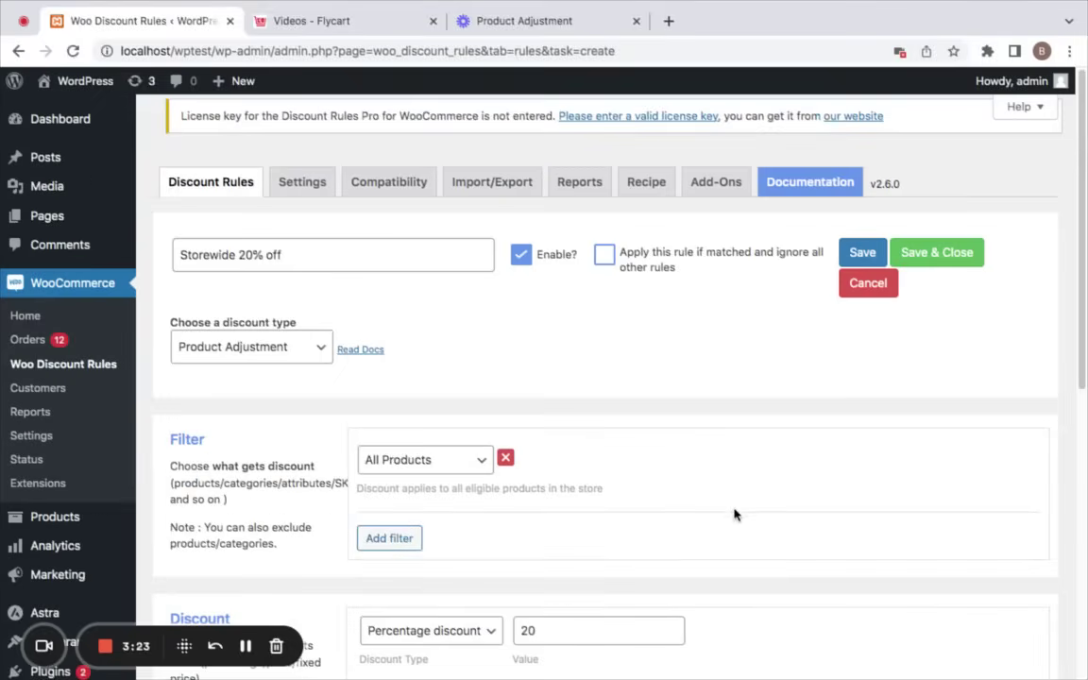
Step: Save the Storewide 20% off rule and check the 20% lower prices in the store cart
click(903, 251)
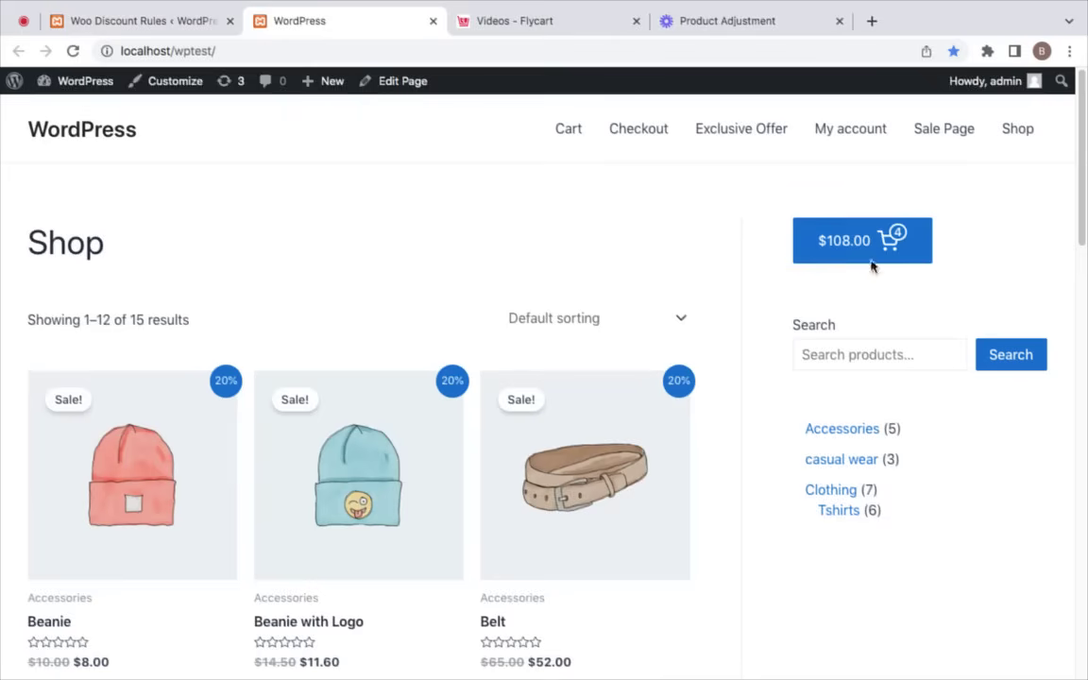
click(814, 227)
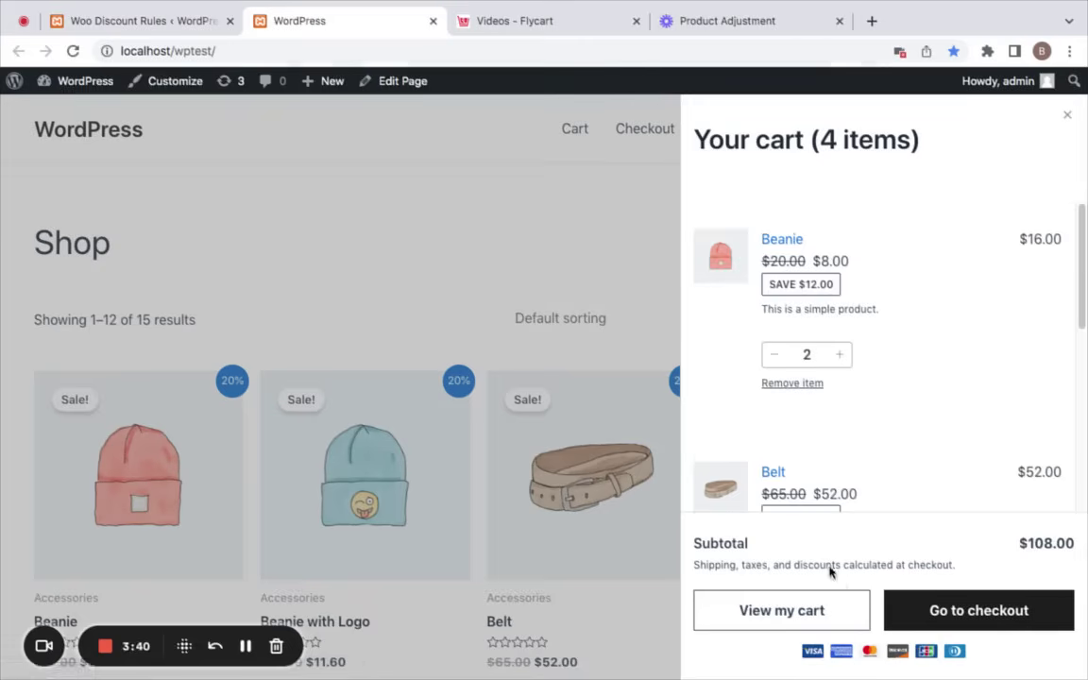
click(848, 605)
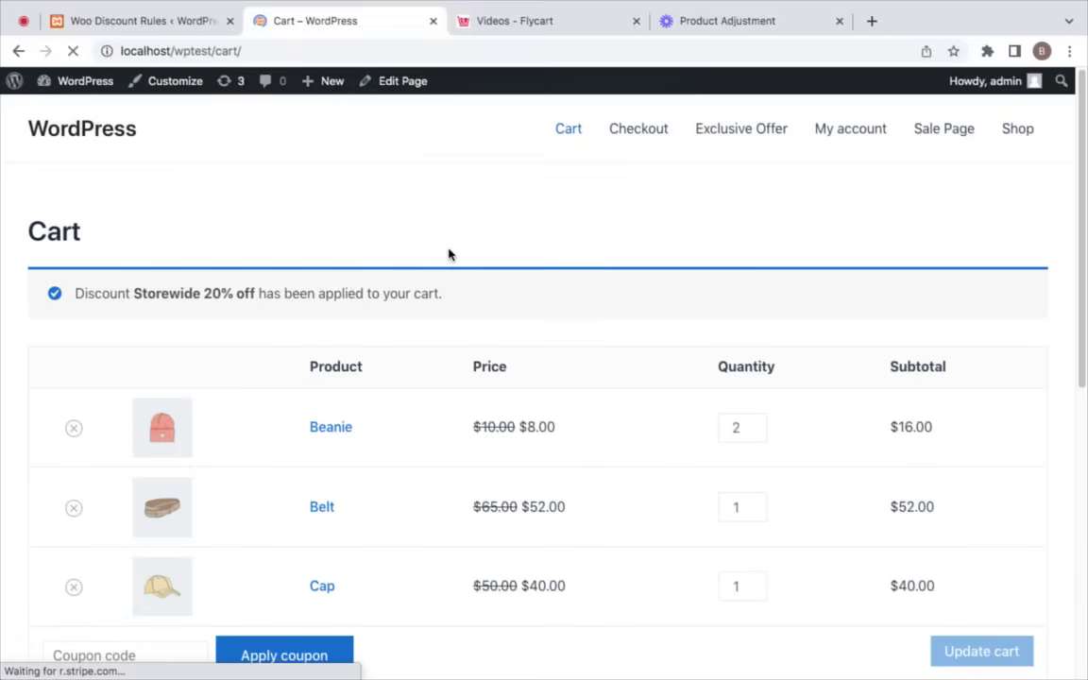
scroll(614, 427, down, 1)
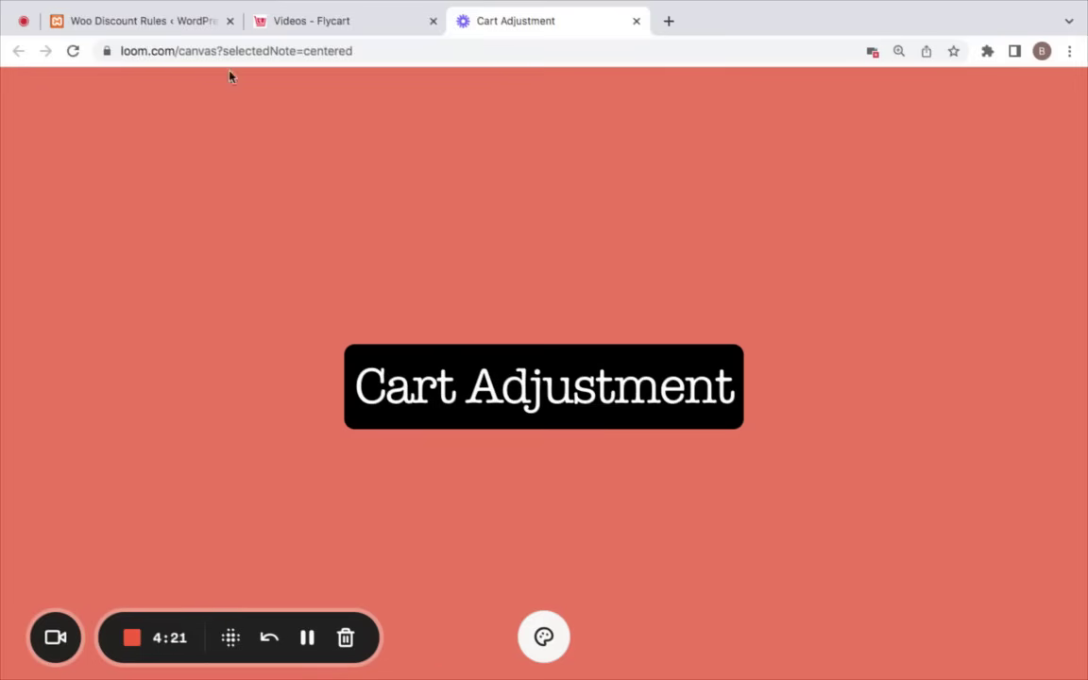
Step: Create a new Cart Adjustment rule titled 'Storewide 30% discount'
click(158, 22)
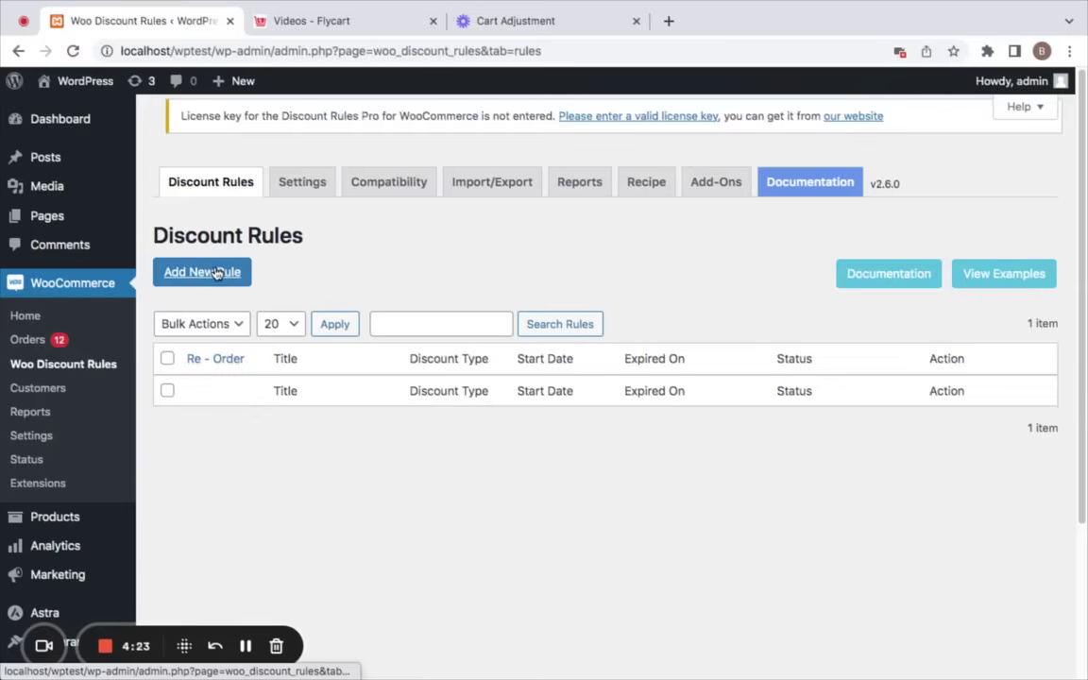
click(216, 272)
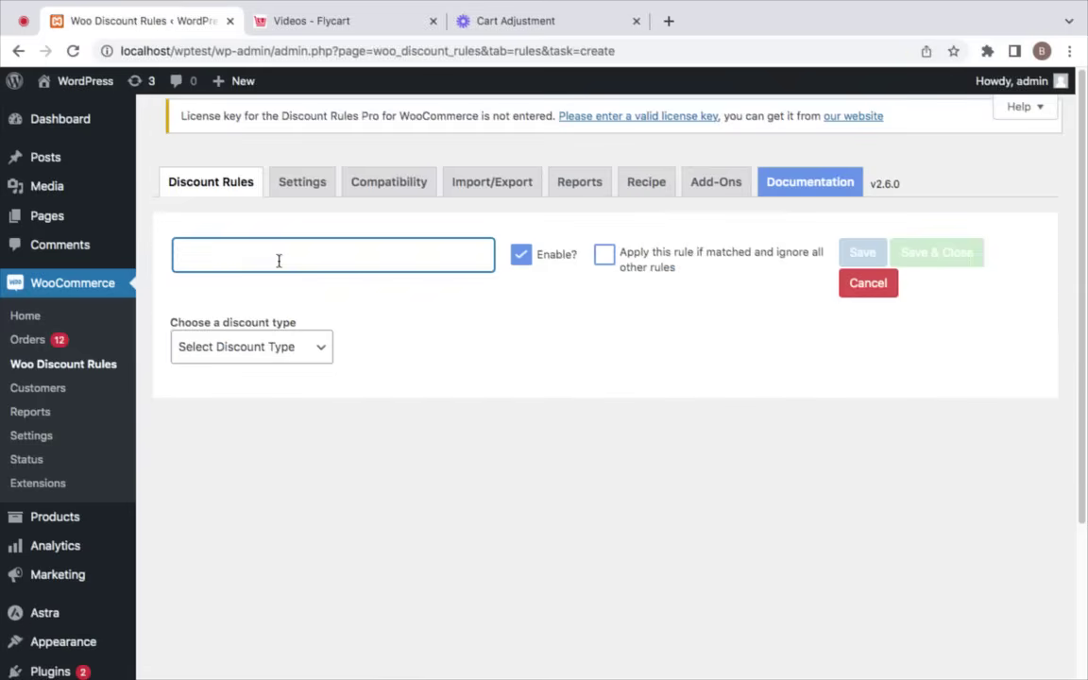
text(S)
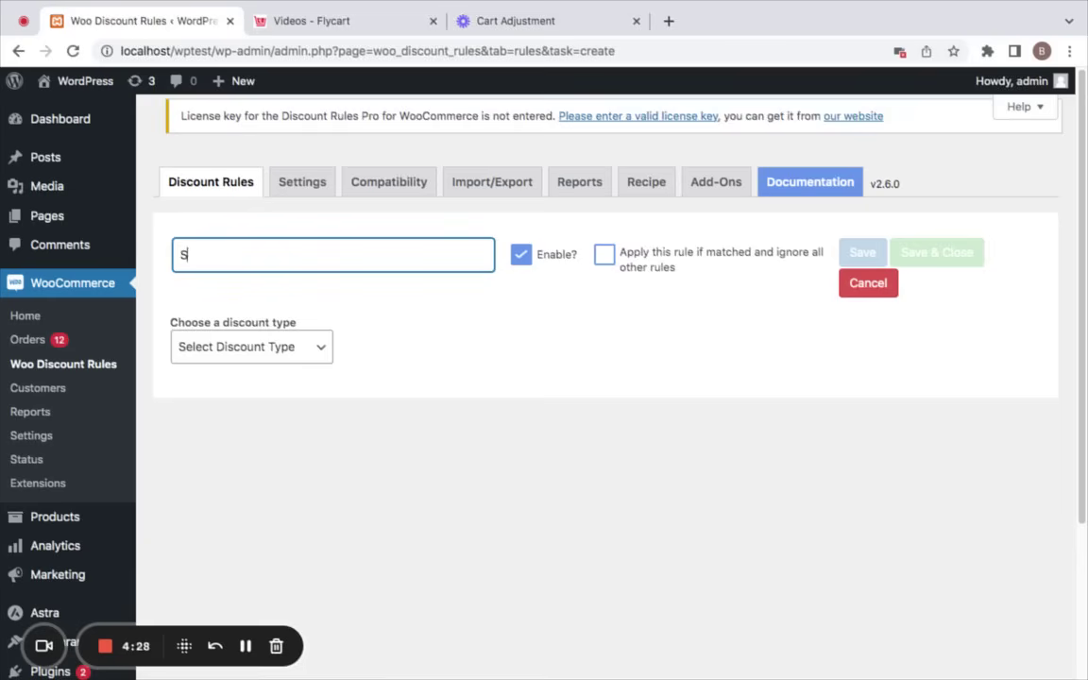
text(torewide 30%)
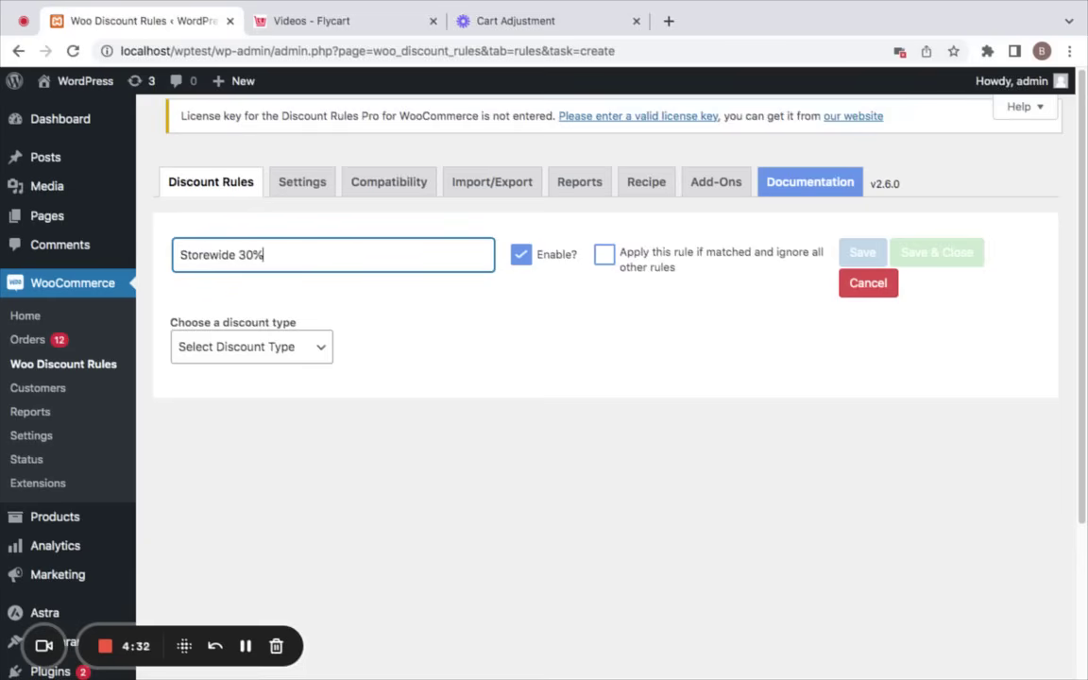
text( dicoy)
text(unt)
click(254, 357)
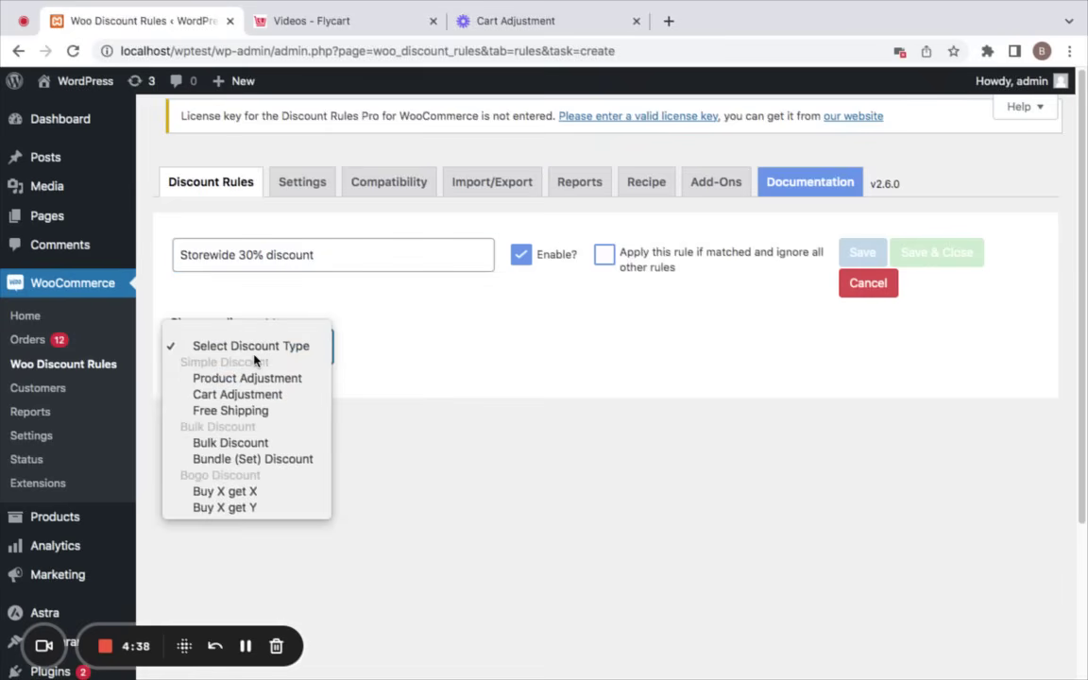
click(277, 398)
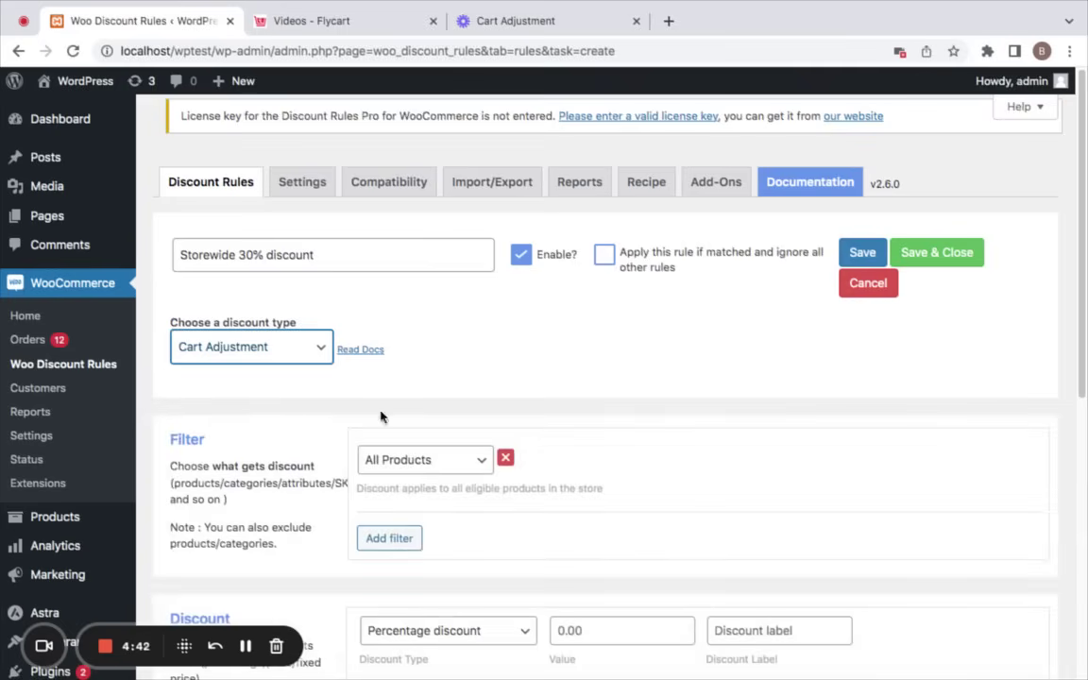
Step: Enter the 30% discount value and save the rule
scroll(453, 380, down, 1)
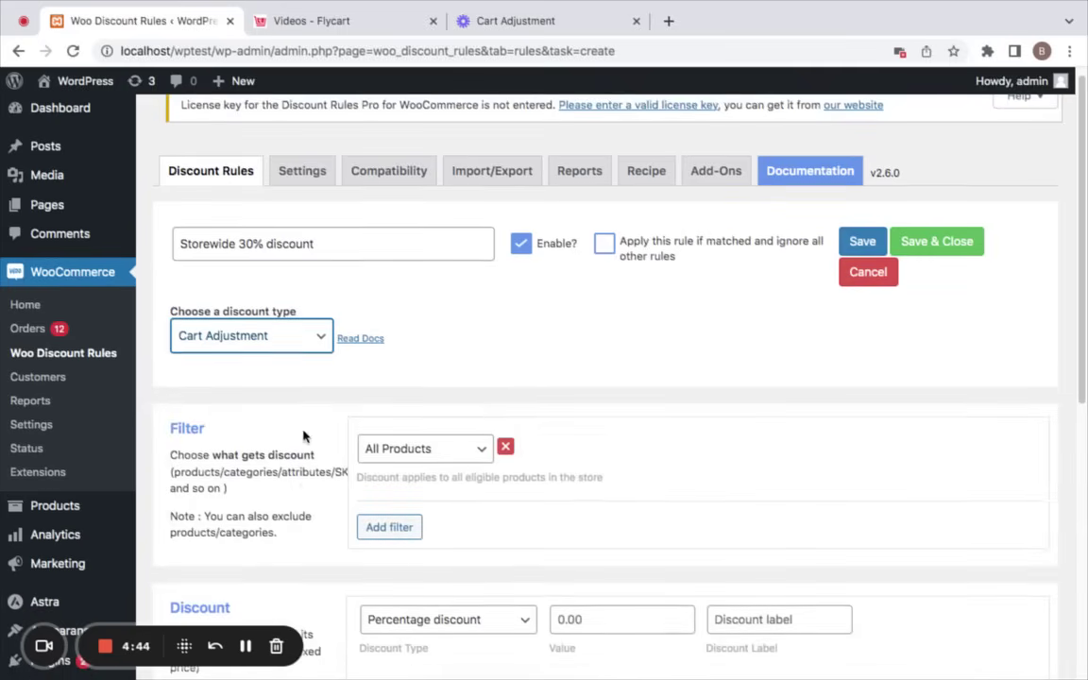
scroll(440, 468, down, 3)
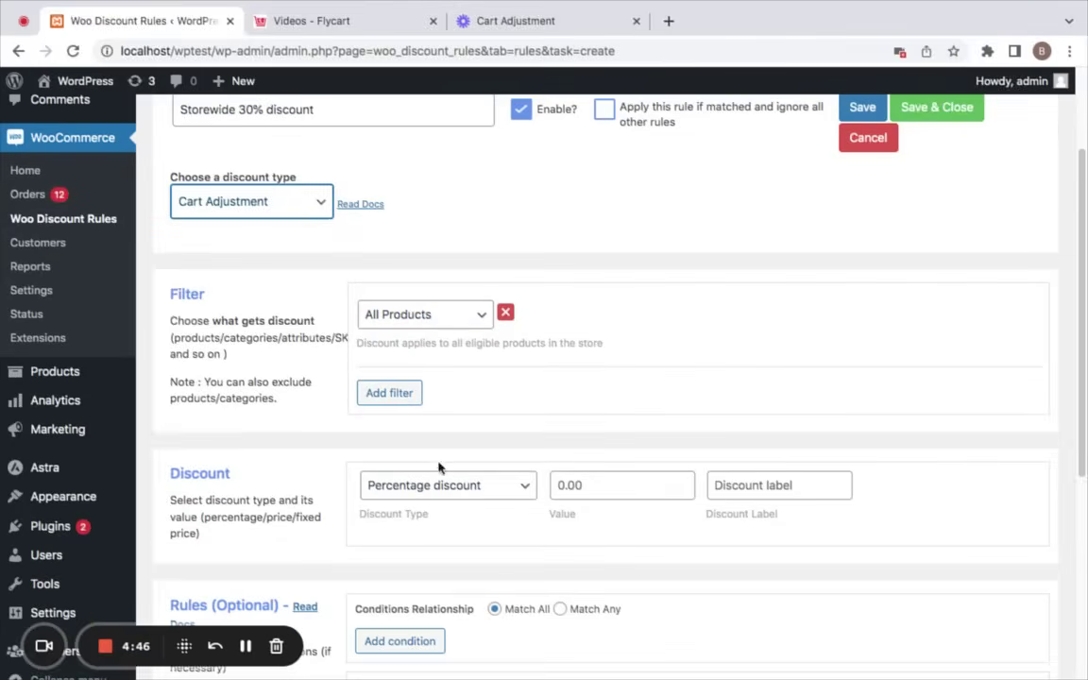
click(601, 488)
text(30)
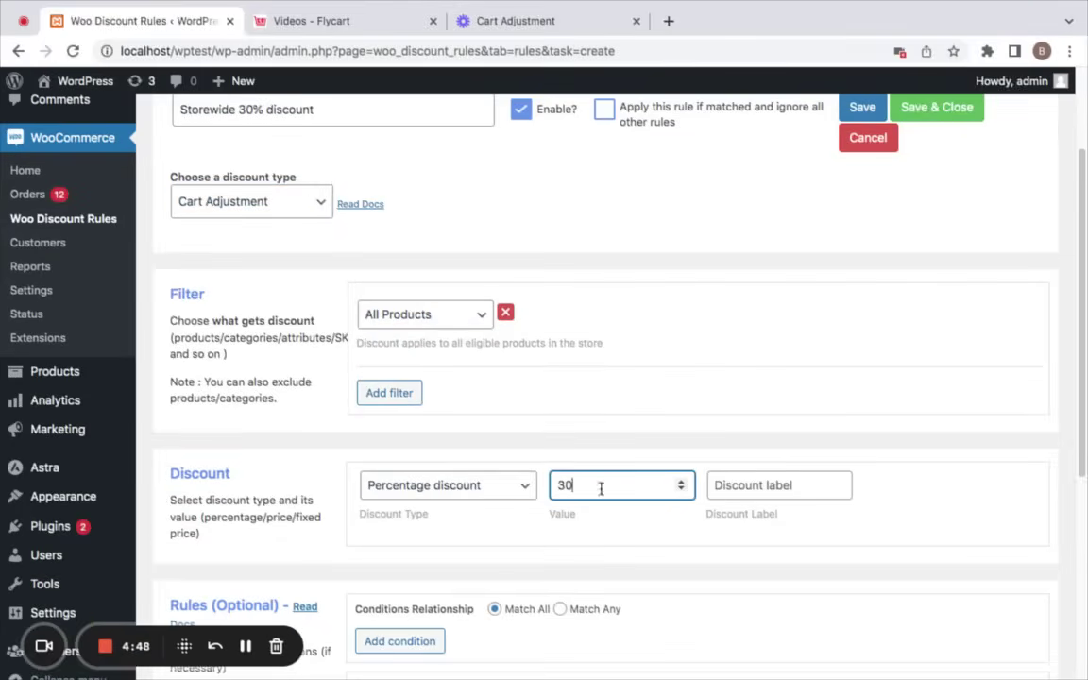
scroll(600, 487, up, 3)
click(897, 252)
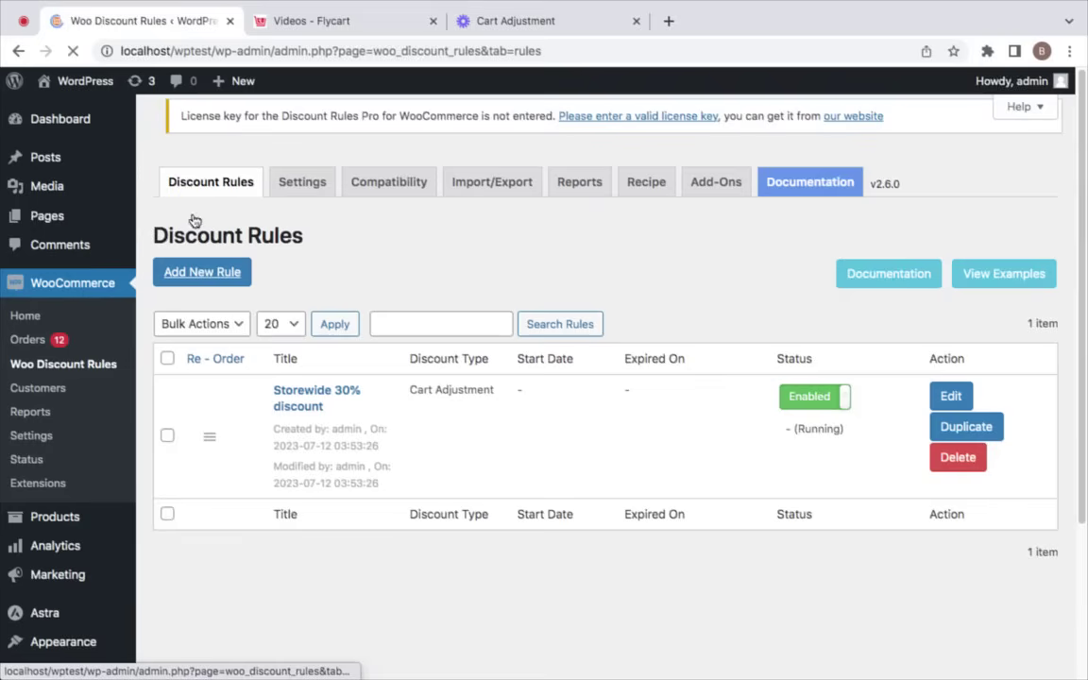
Step: Open the store cart and confirm the -$40.50 discount on the $135.00 subtotal
right_click(87, 83)
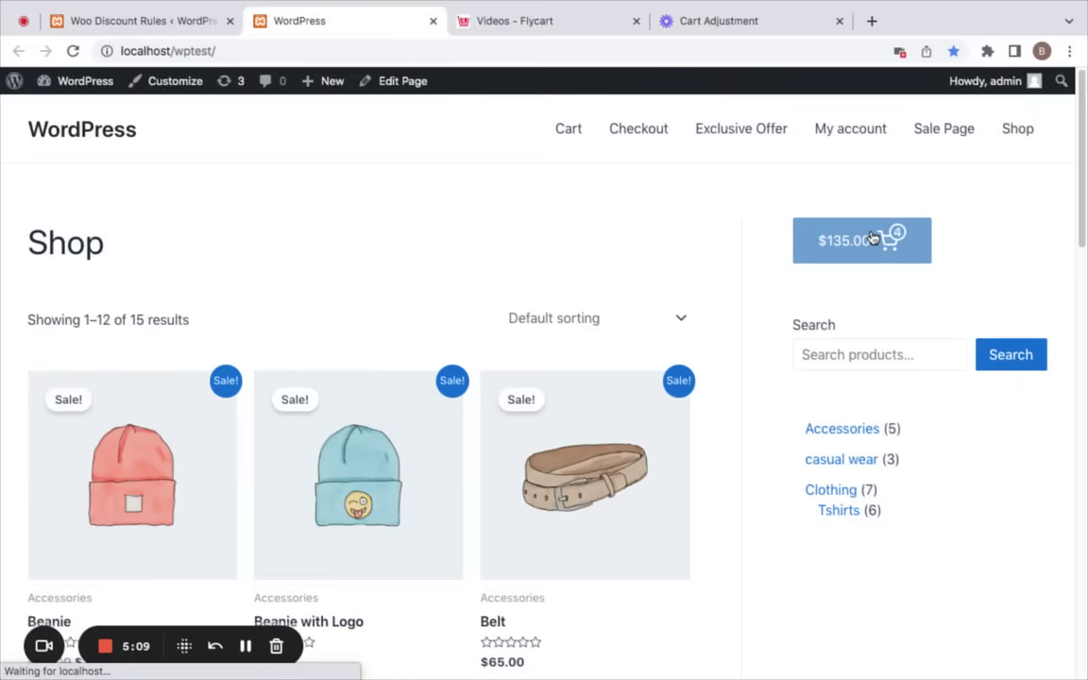
click(874, 238)
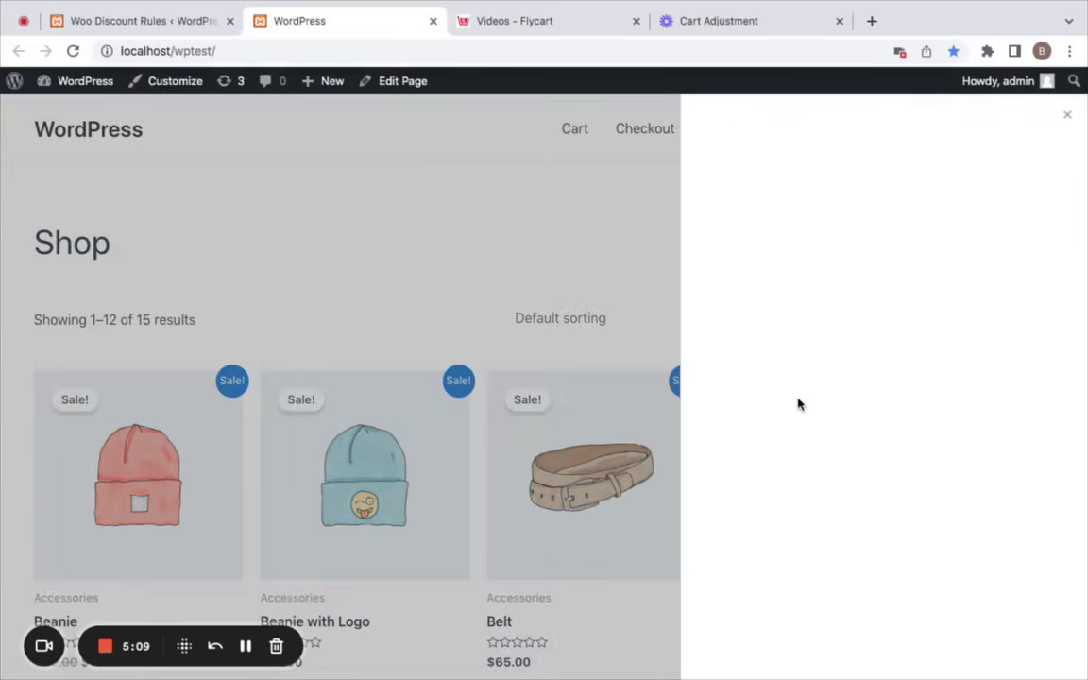
click(812, 612)
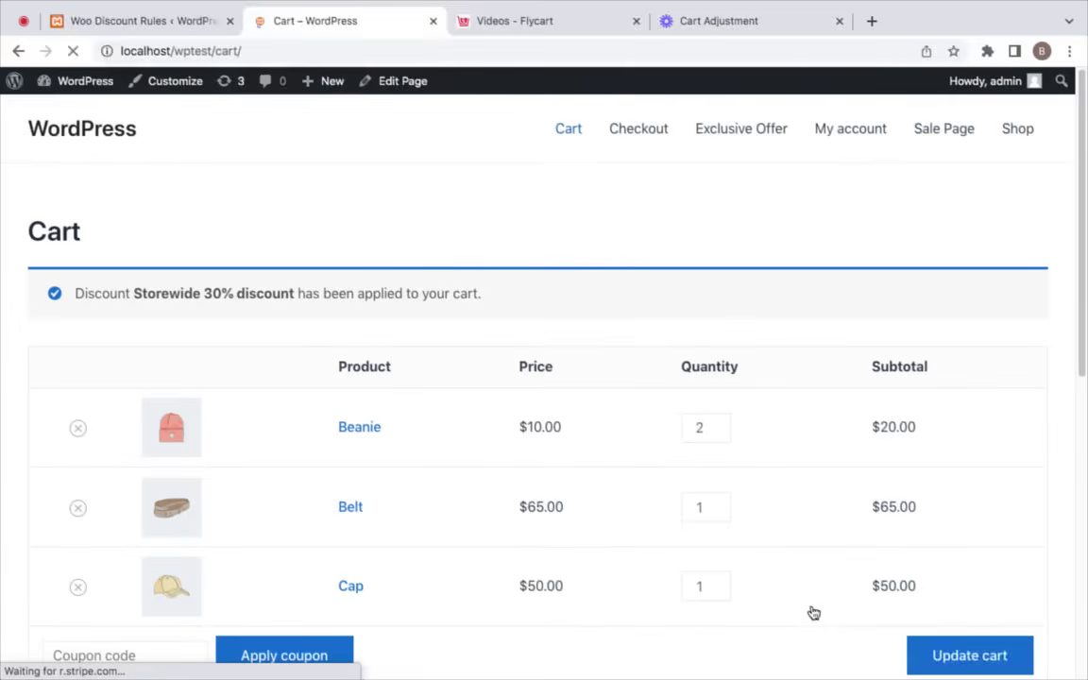
scroll(725, 565, down, 1)
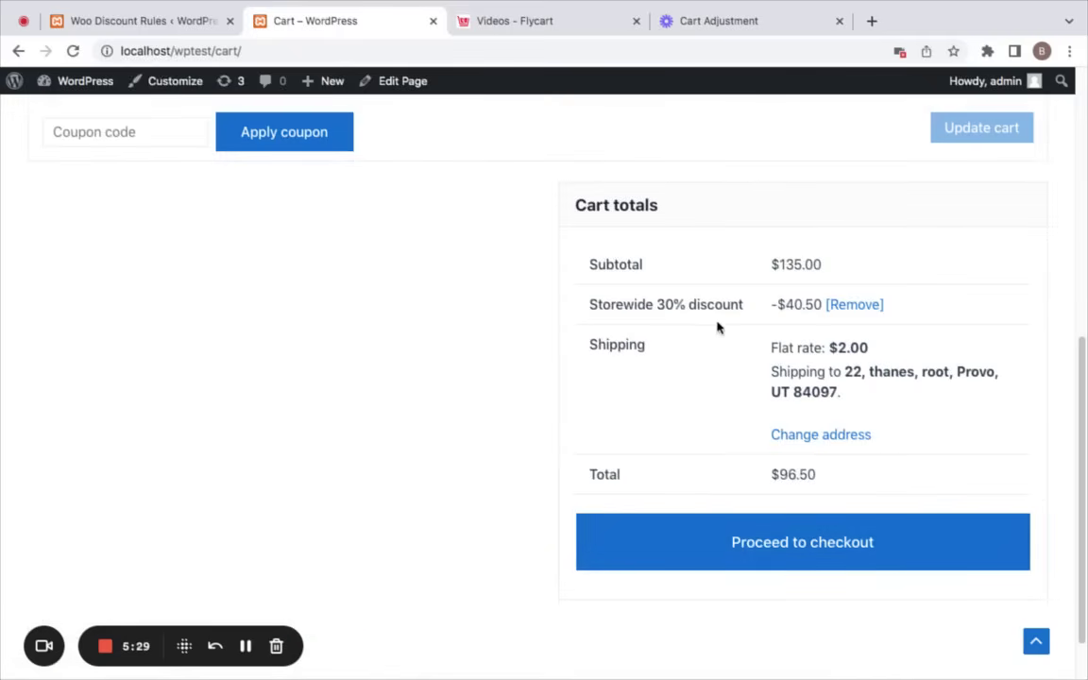
drag(770, 306, 938, 318)
click(938, 317)
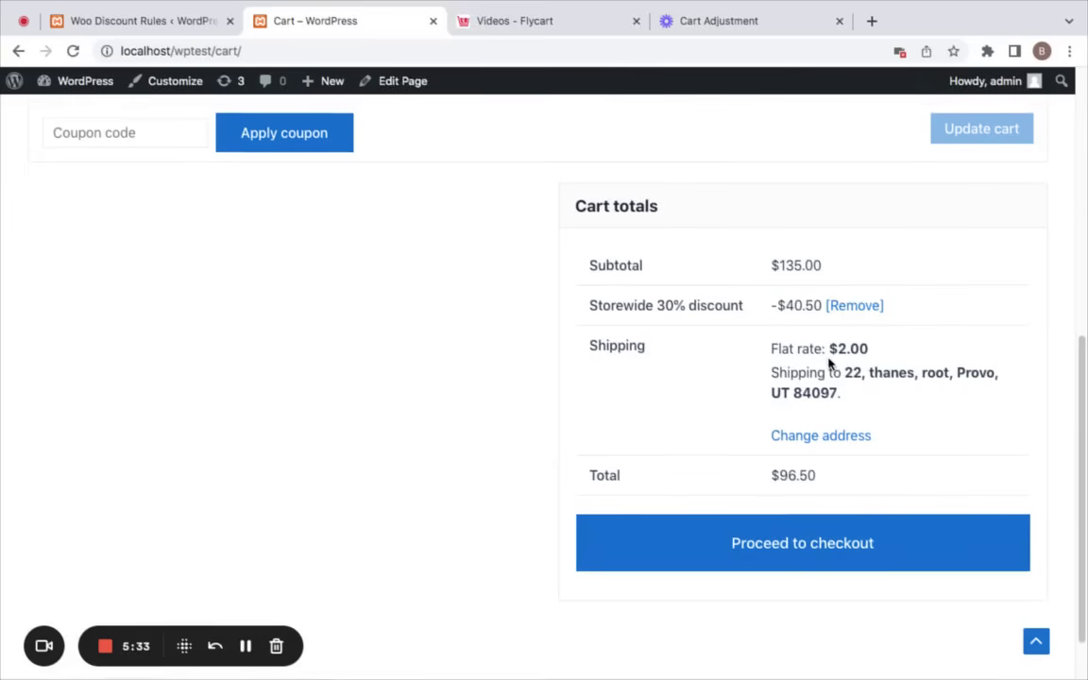
scroll(831, 365, up, 5)
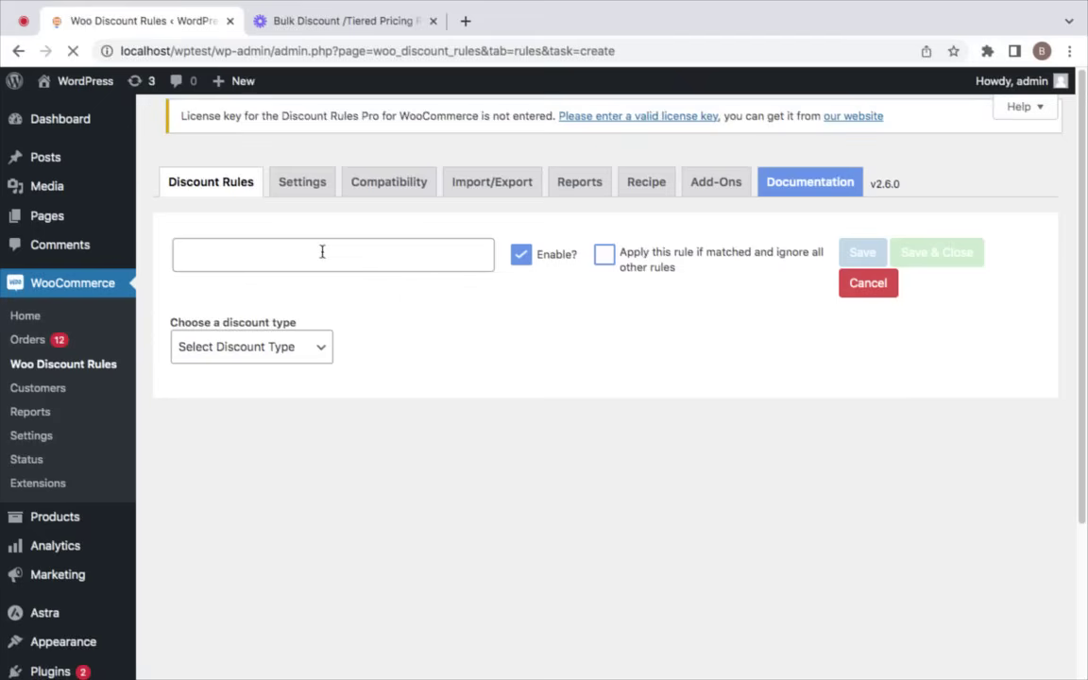
Step: Name the new rule 'Bulk discount- Accessories' and set its type to Bulk Discount
click(322, 251)
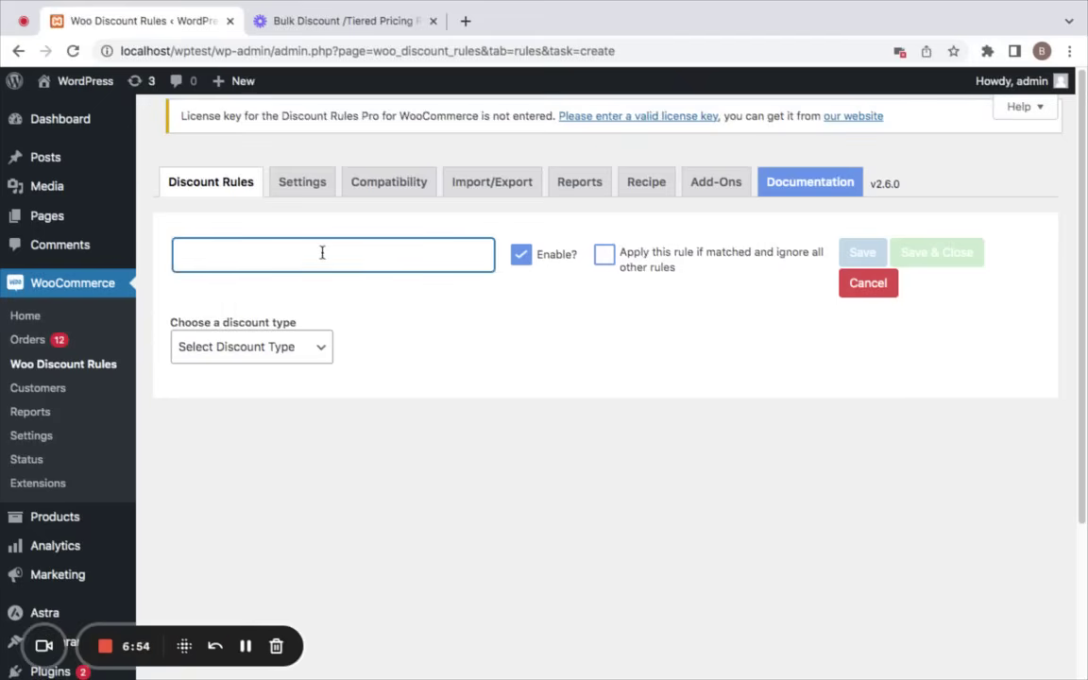
text(Bulk discount)
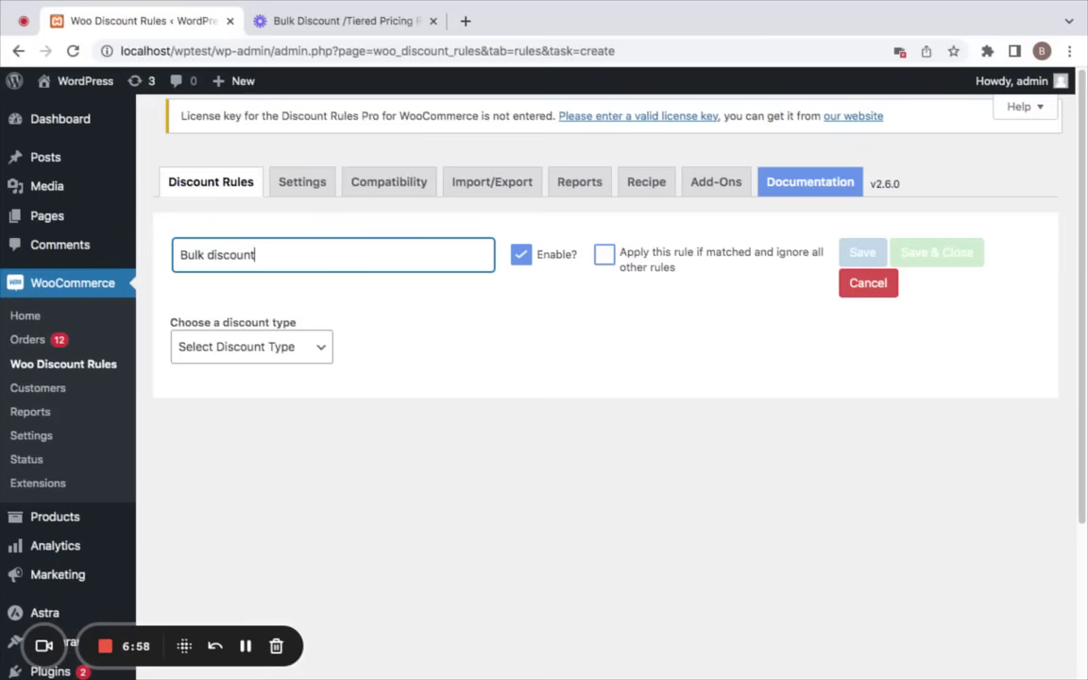
text(- Accessories)
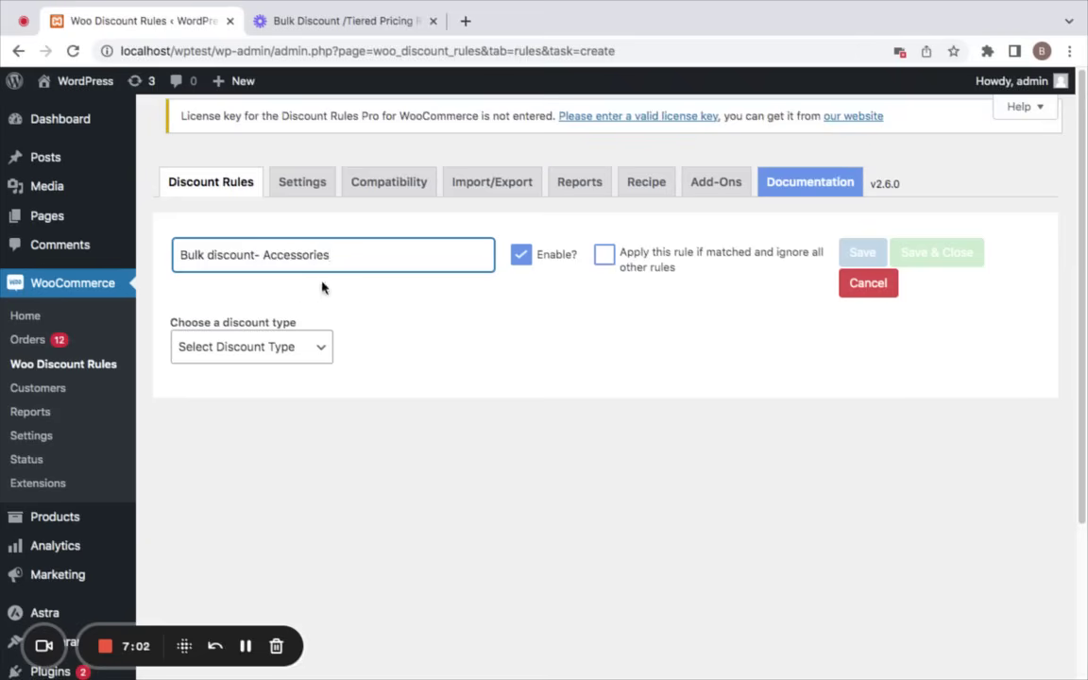
click(311, 345)
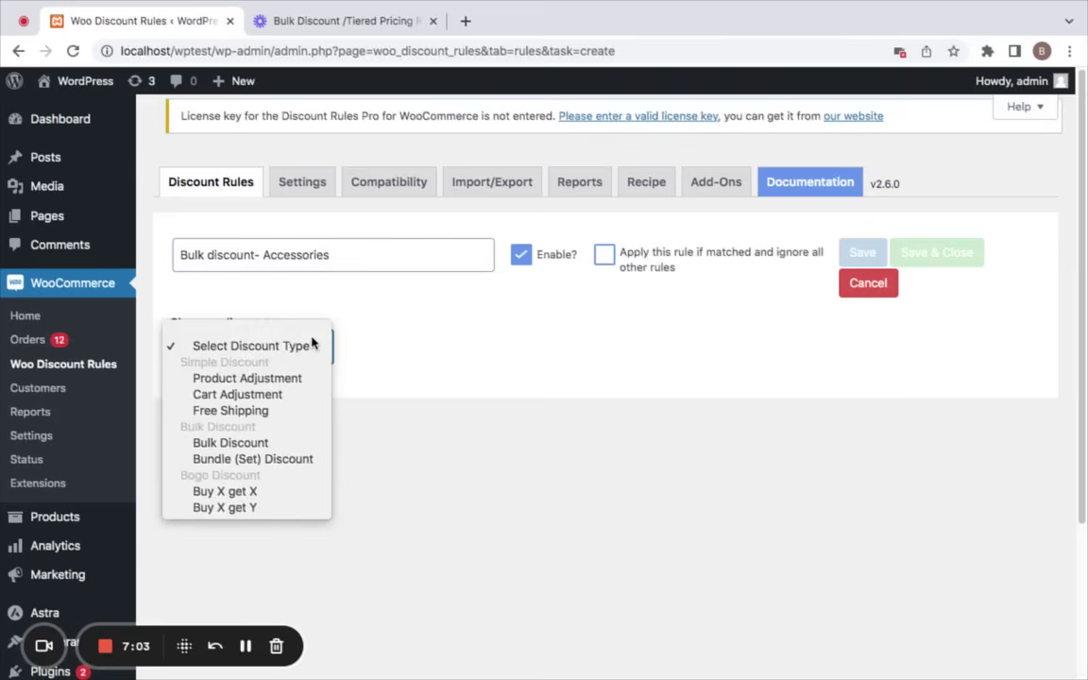
click(299, 443)
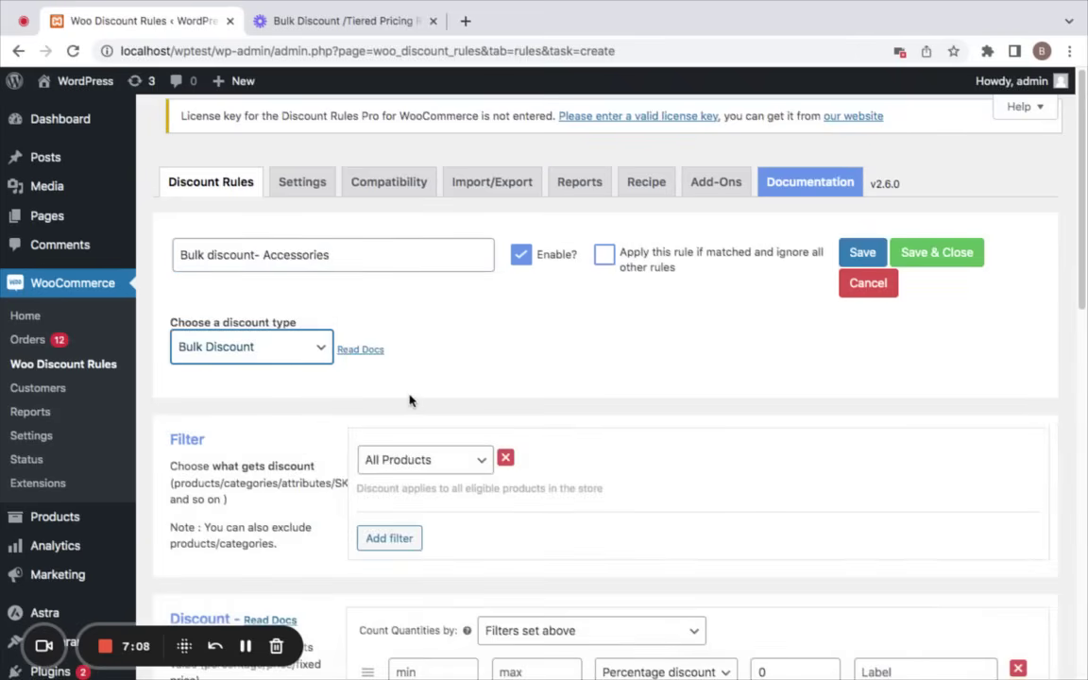
scroll(268, 442, down, 1)
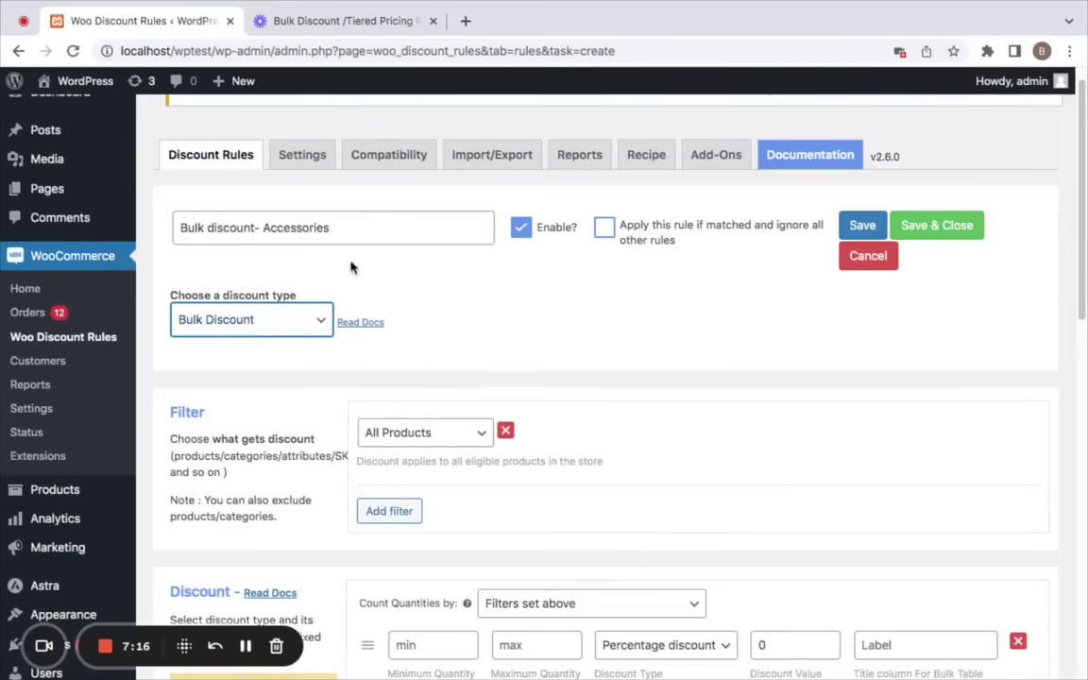
Step: Filter the rule by Category In List with Accessories selected
click(442, 434)
click(440, 466)
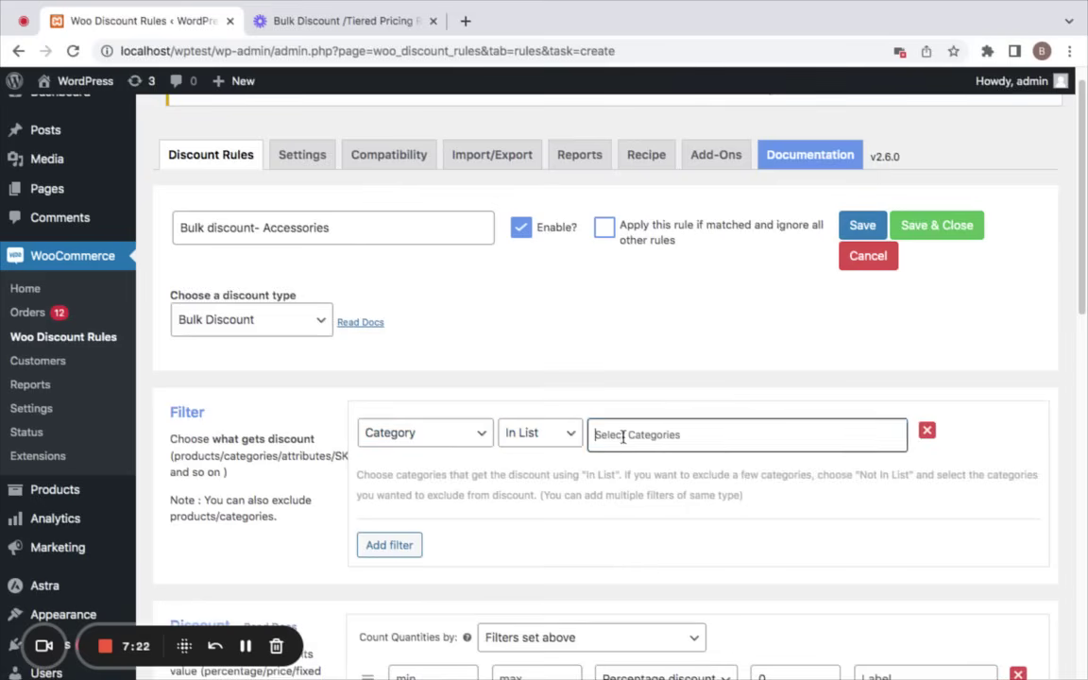
click(609, 435)
text(aces)
key(BackSpace)
key(BackSpace)
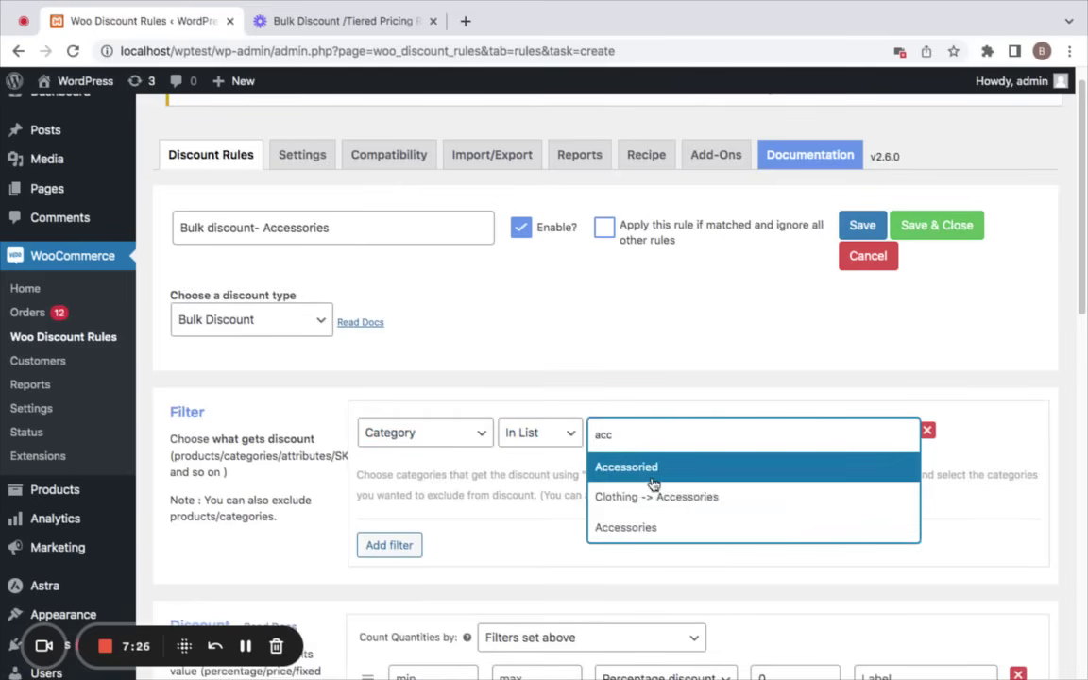
click(673, 530)
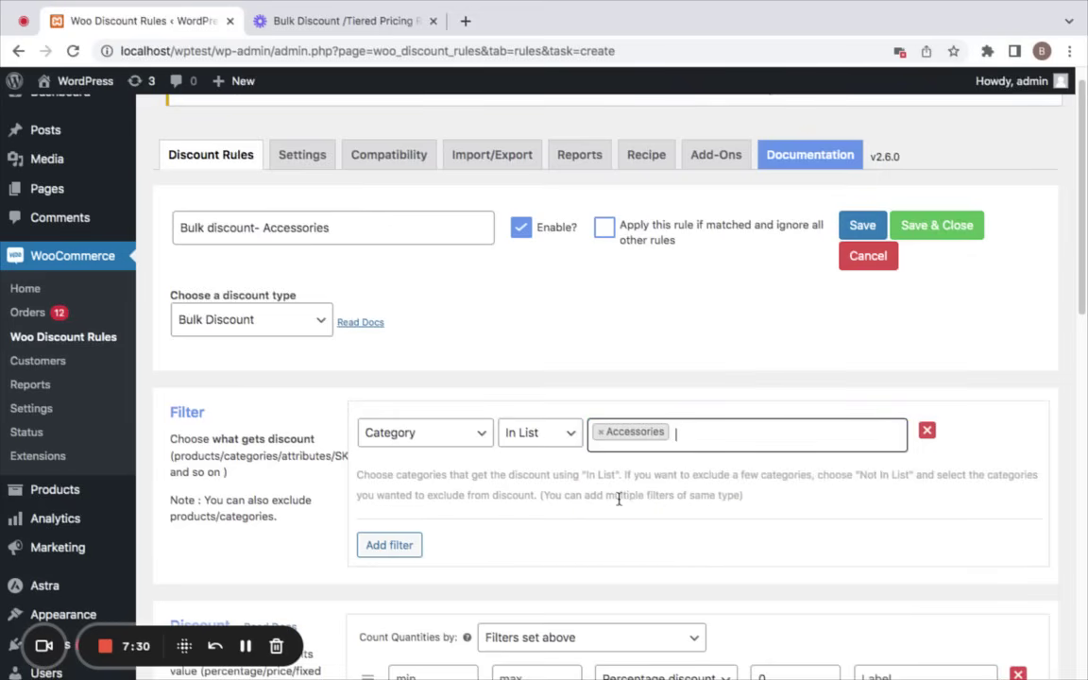
scroll(619, 499, down, 4)
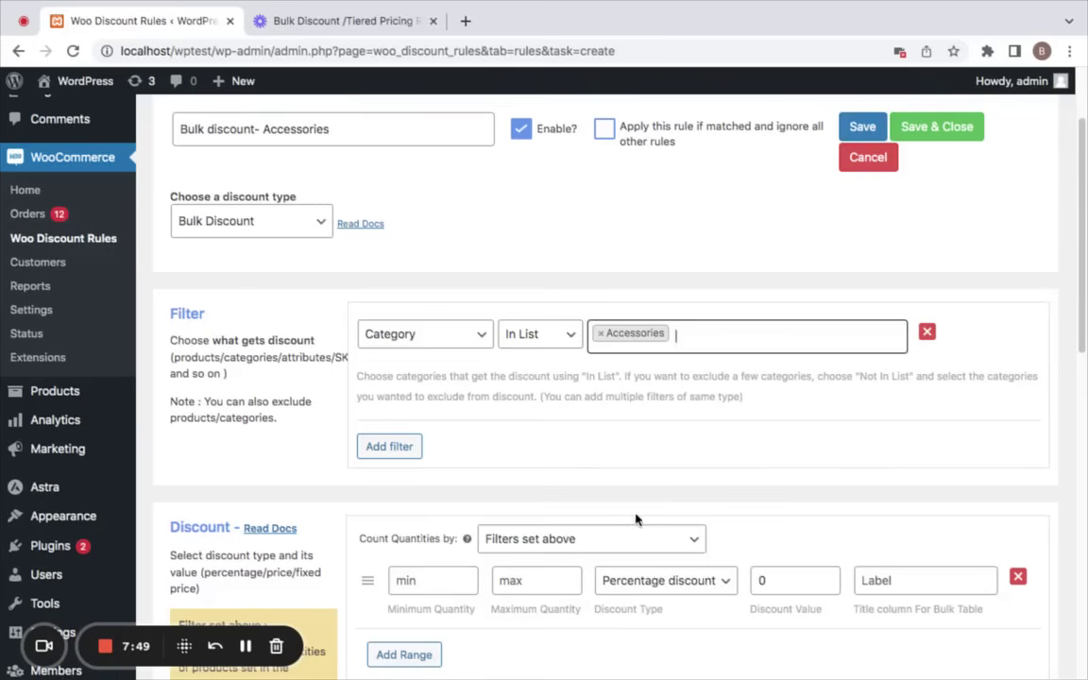
Step: Set the first tier to quantities 1–5 with a 10 discount
scroll(638, 518, down, 3)
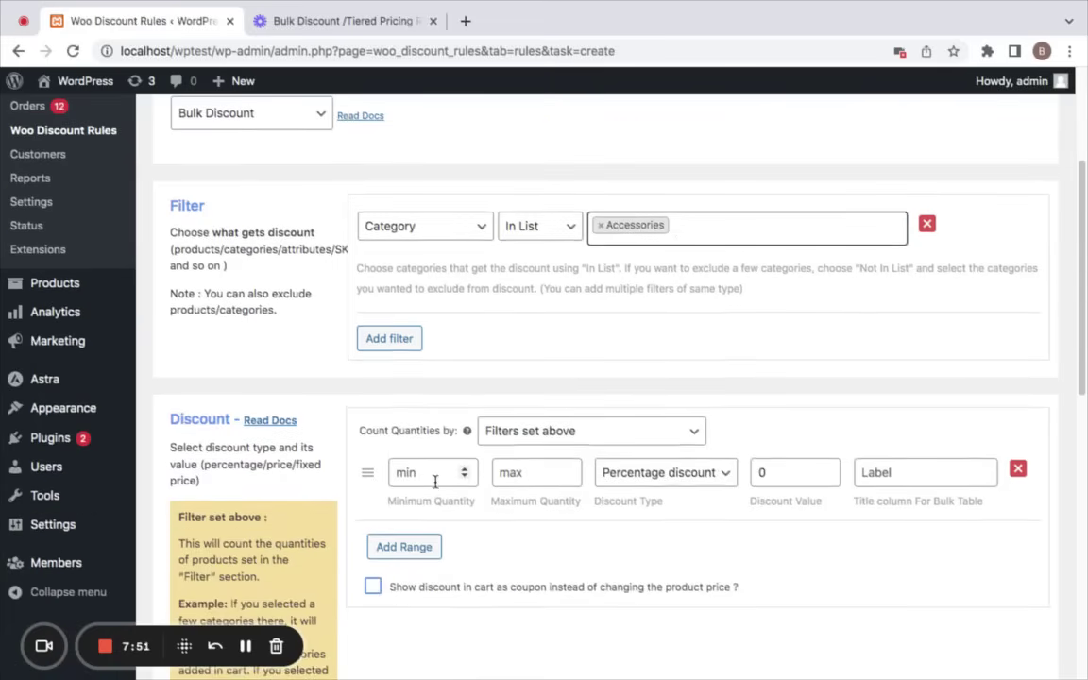
click(435, 482)
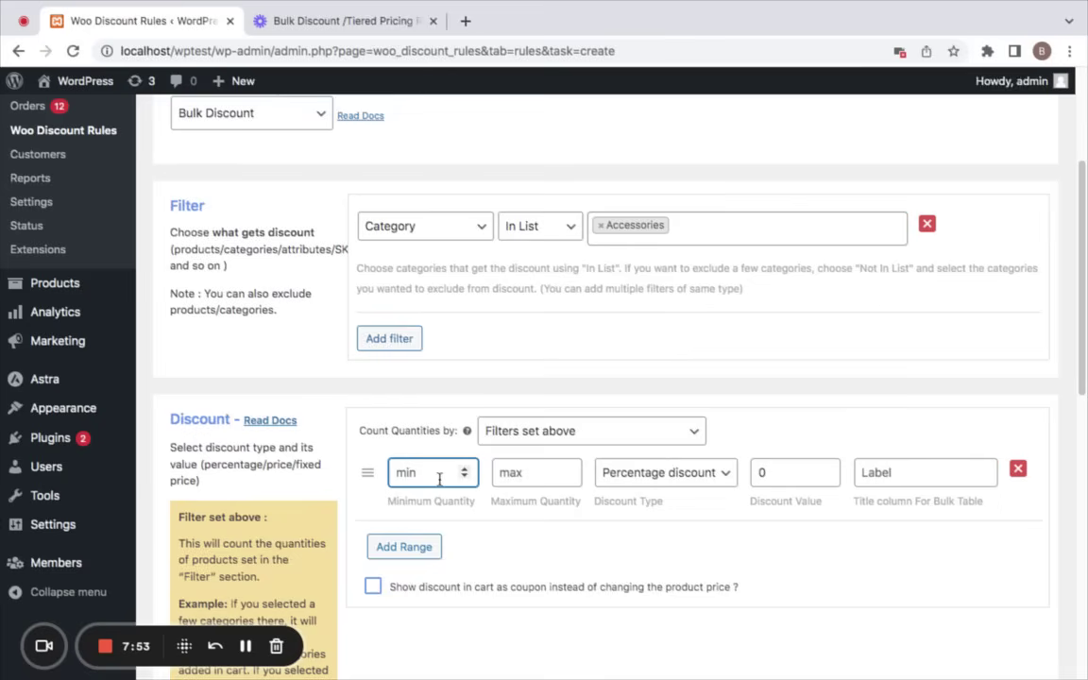
text(1)
click(507, 473)
text(5)
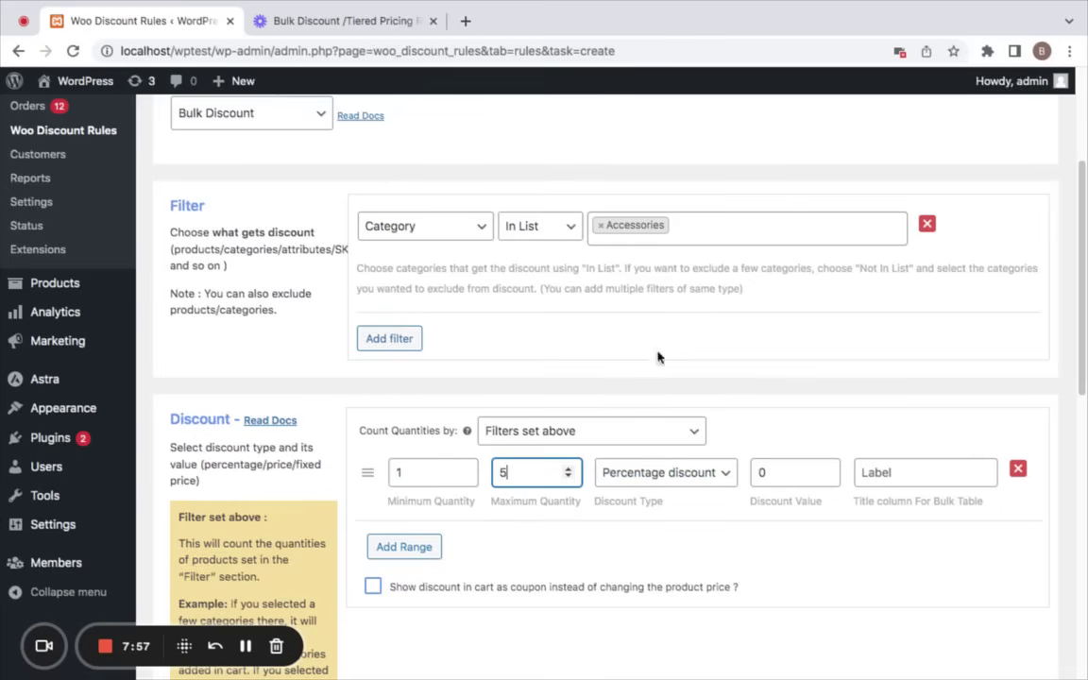
click(777, 476)
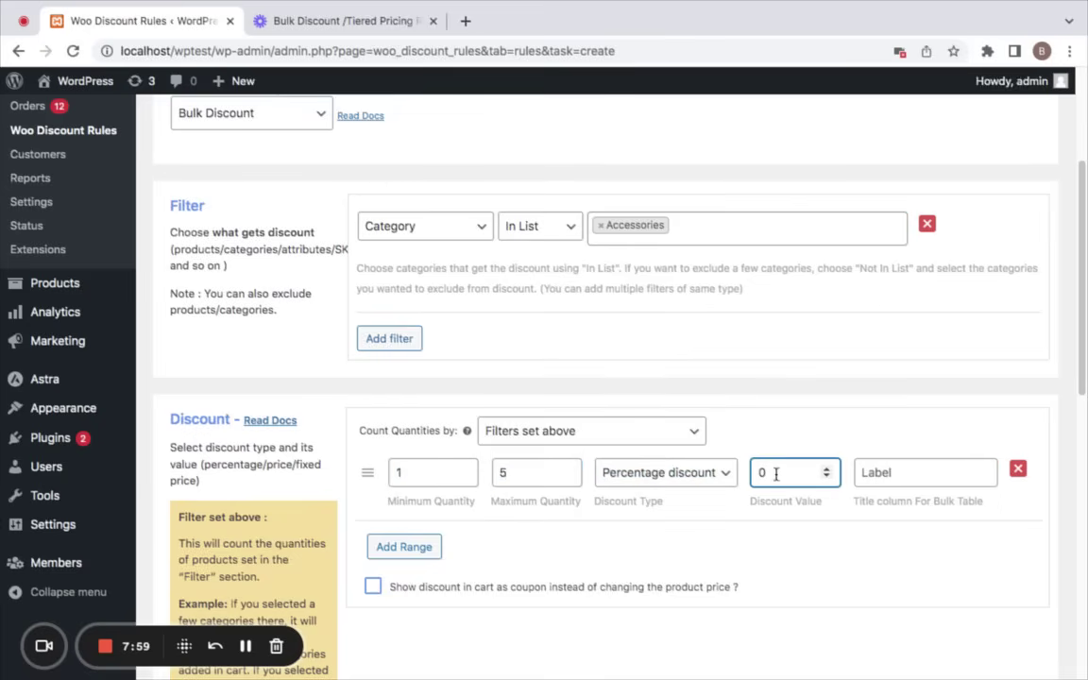
key(BackSpace)
text(10)
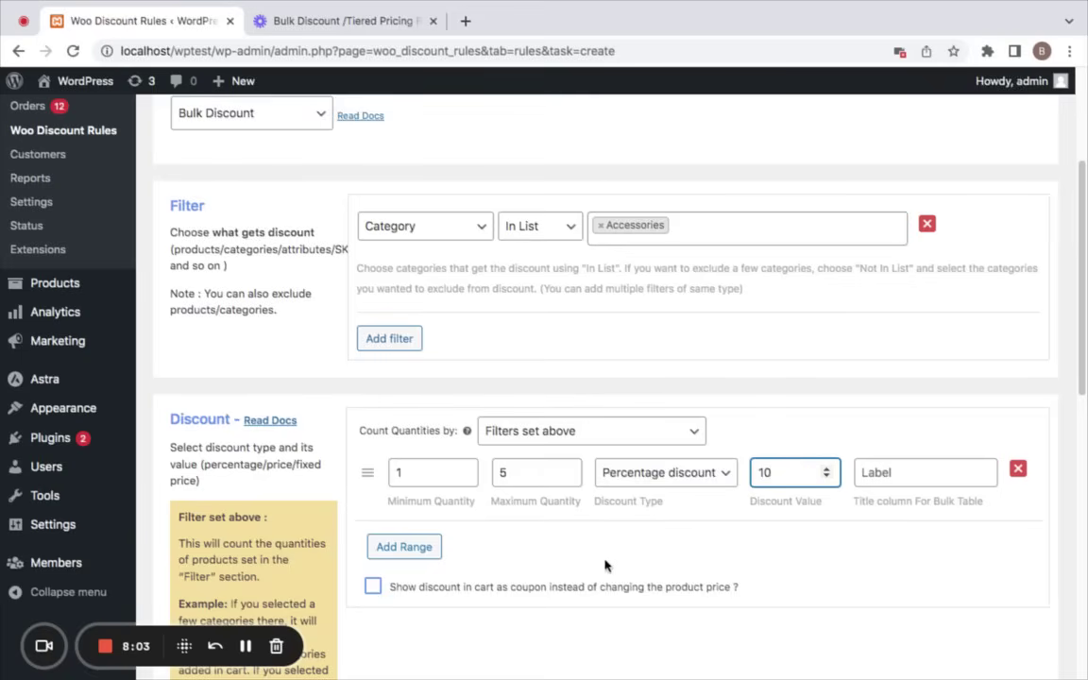
Step: Add the 6–10 and 11-and-up quantity tiers with their discount values
click(416, 547)
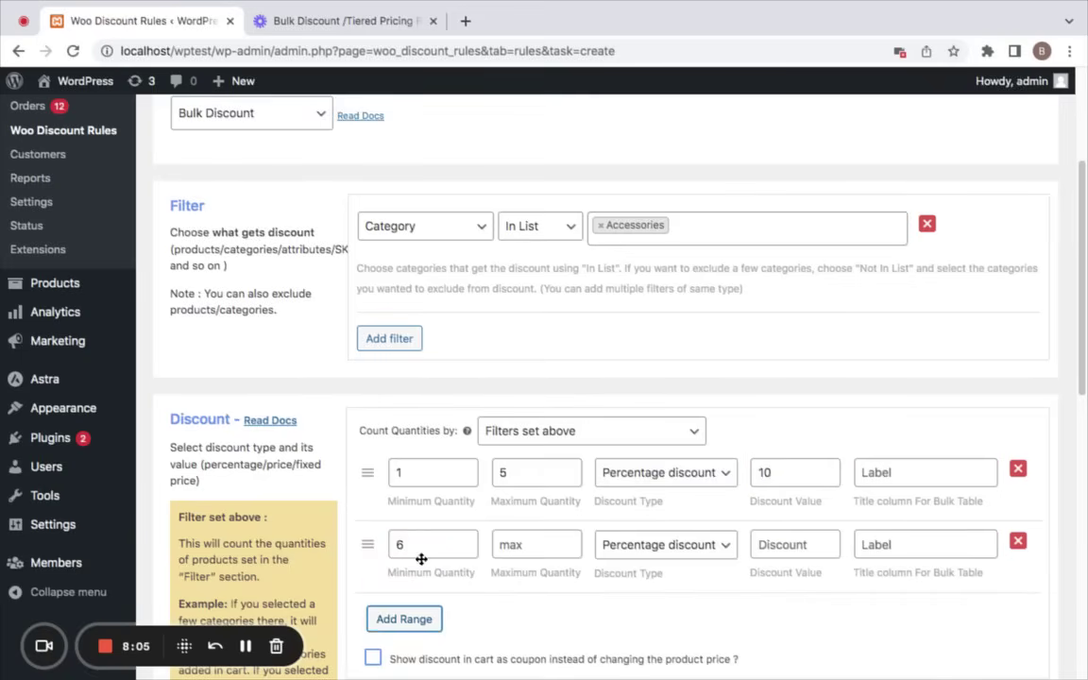
click(505, 546)
text(10)
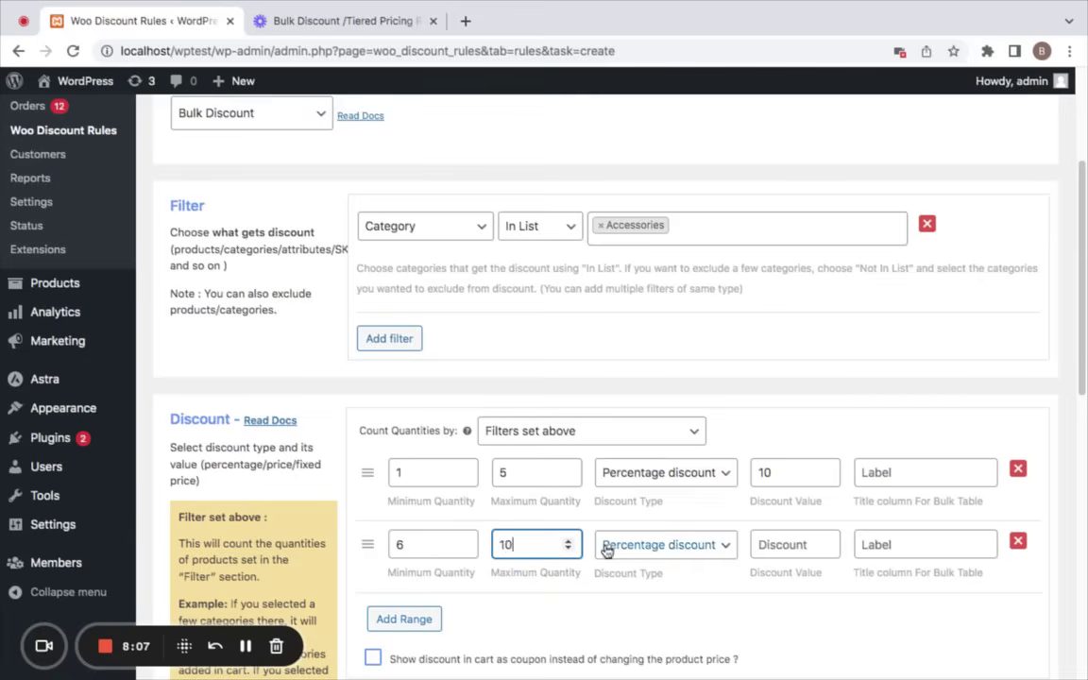
click(764, 544)
text(15)
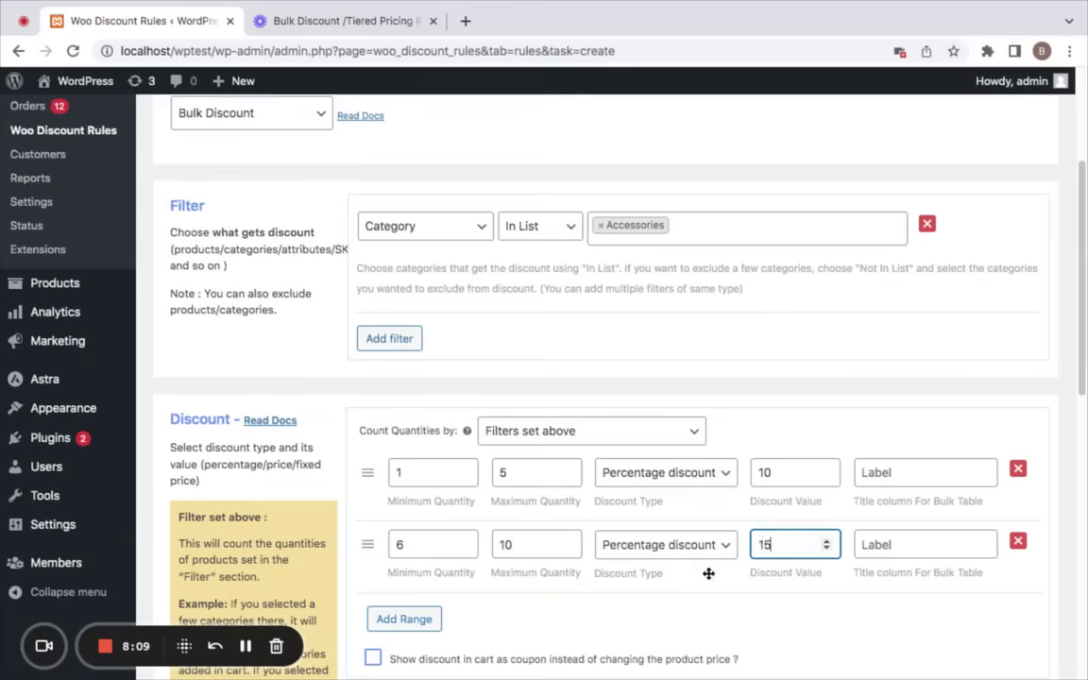
scroll(661, 595, down, 1)
click(421, 590)
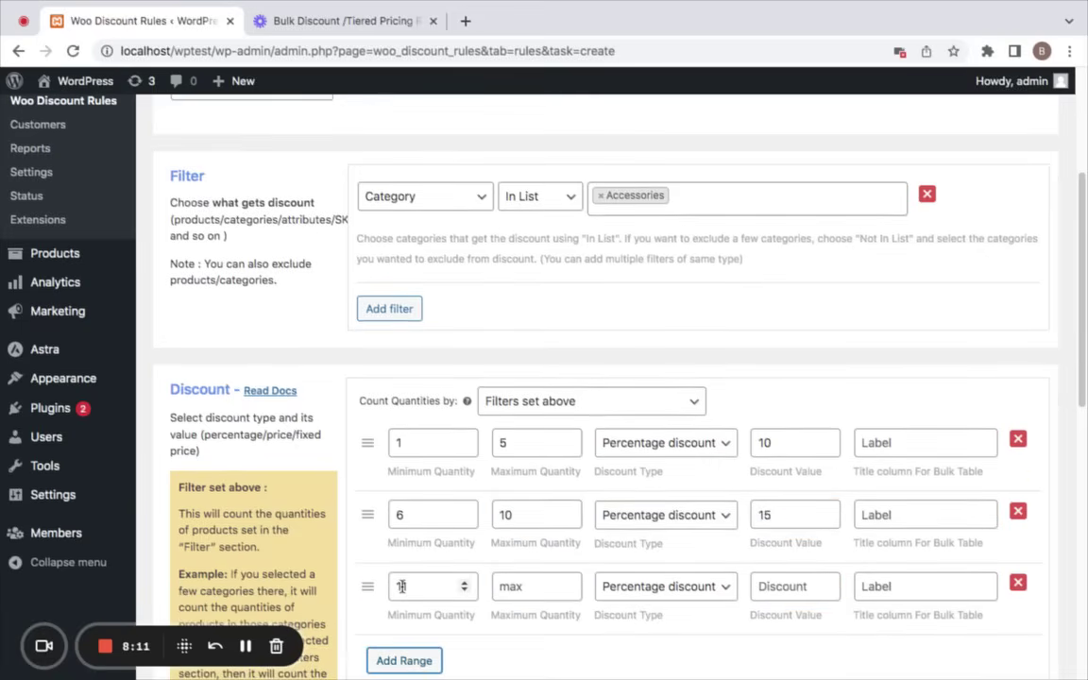
text(1)
click(756, 587)
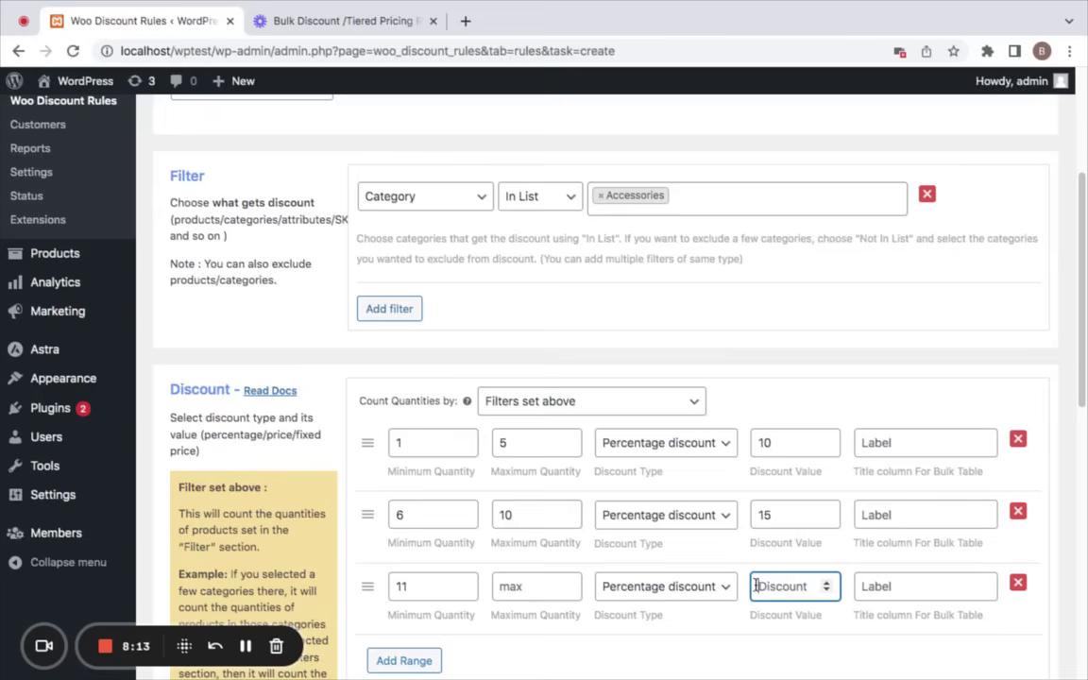
text(2)
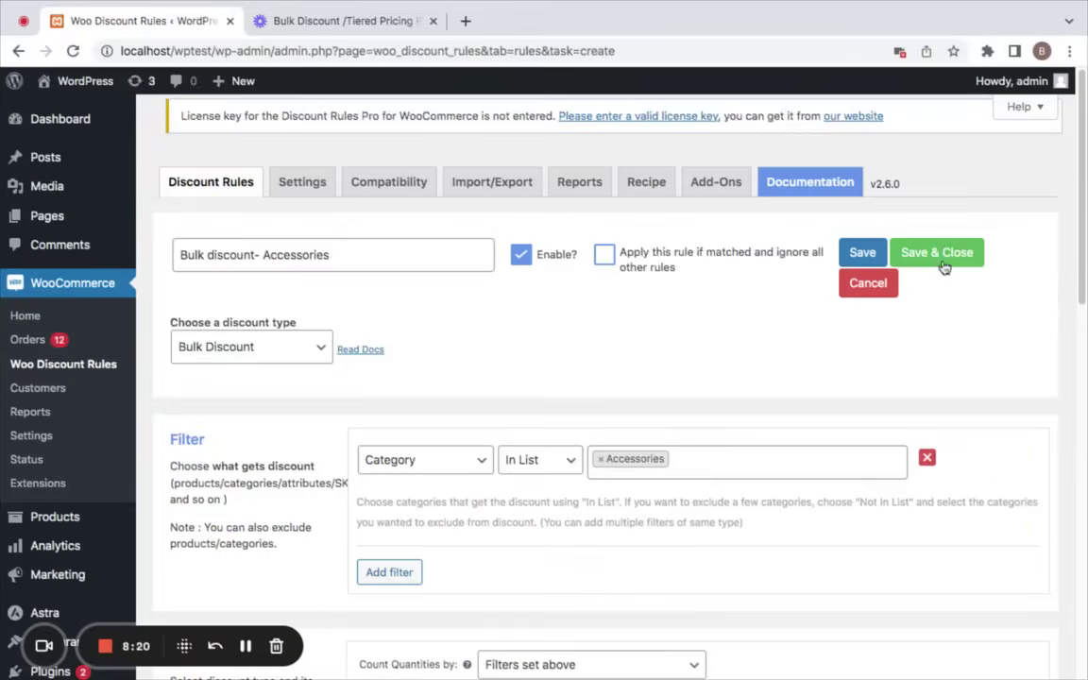
Step: Save the bulk Accessories rule and open the storefront to test it
click(845, 243)
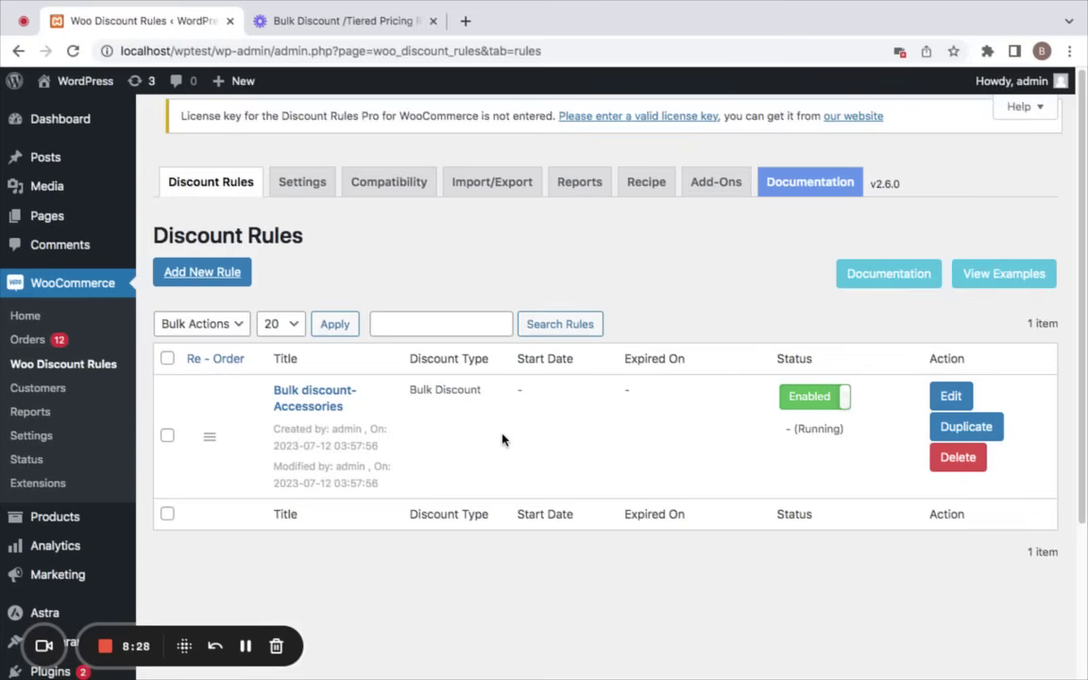
mouse_move(85, 80)
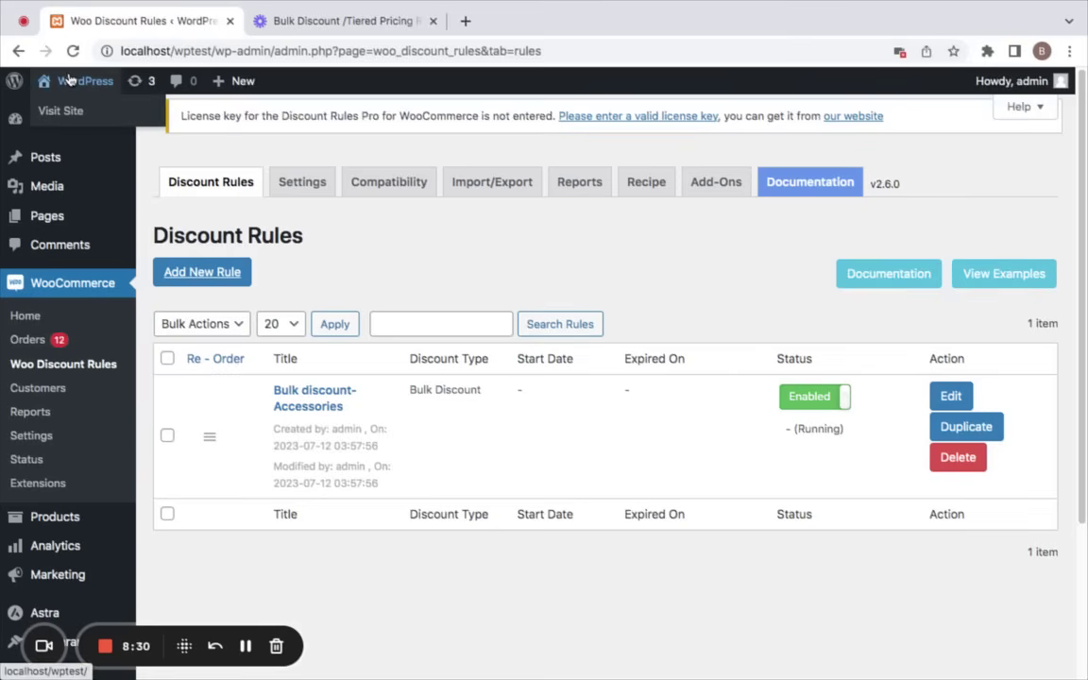
click(66, 103)
Step: Add the Belt from the Accessories category to the cart
click(843, 429)
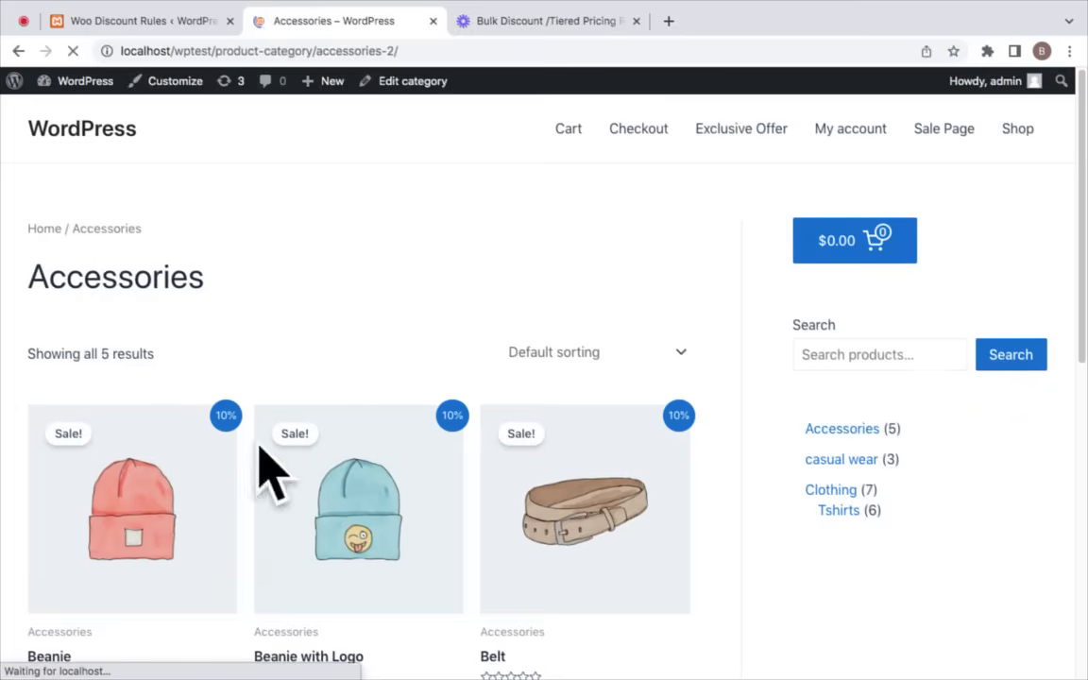
scroll(381, 425, down, 3)
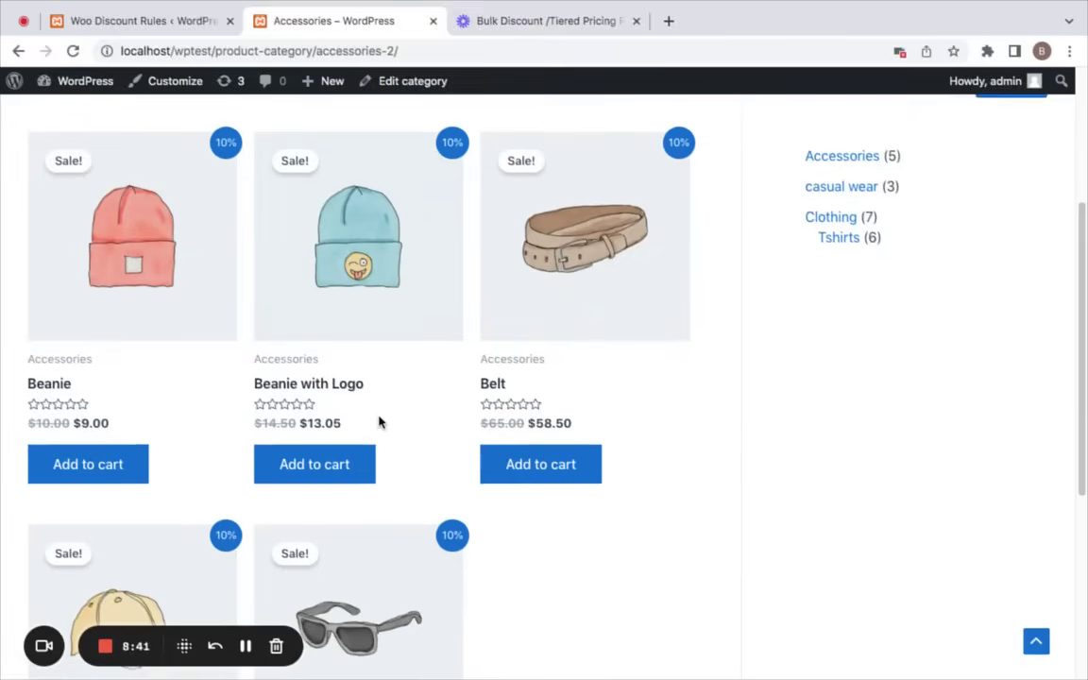
scroll(380, 424, up, 3)
scroll(378, 422, down, 3)
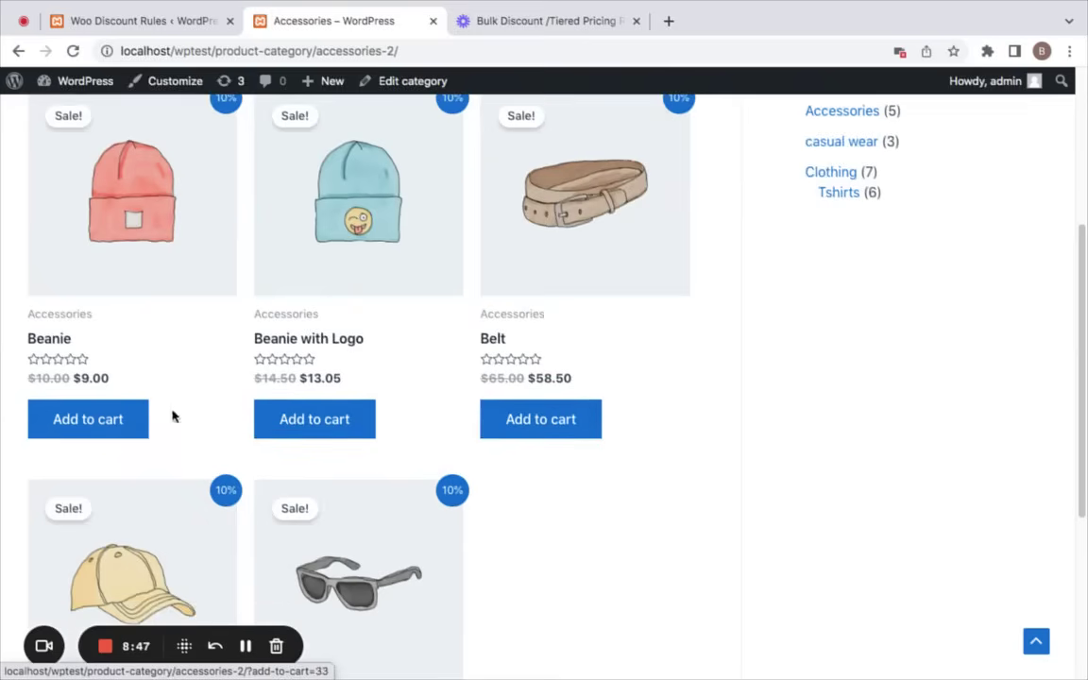
click(553, 421)
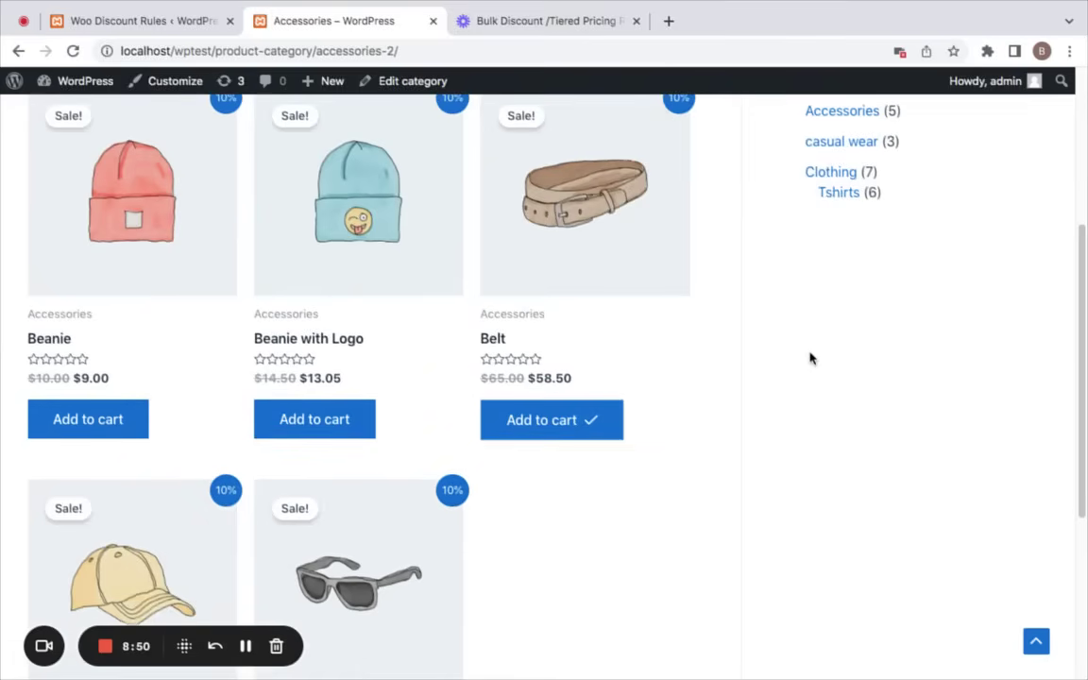
Step: Open the full cart page, where the Belt shows at $58.50 instead of $65.00
scroll(808, 369, up, 2)
scroll(836, 175, up, 1)
click(874, 135)
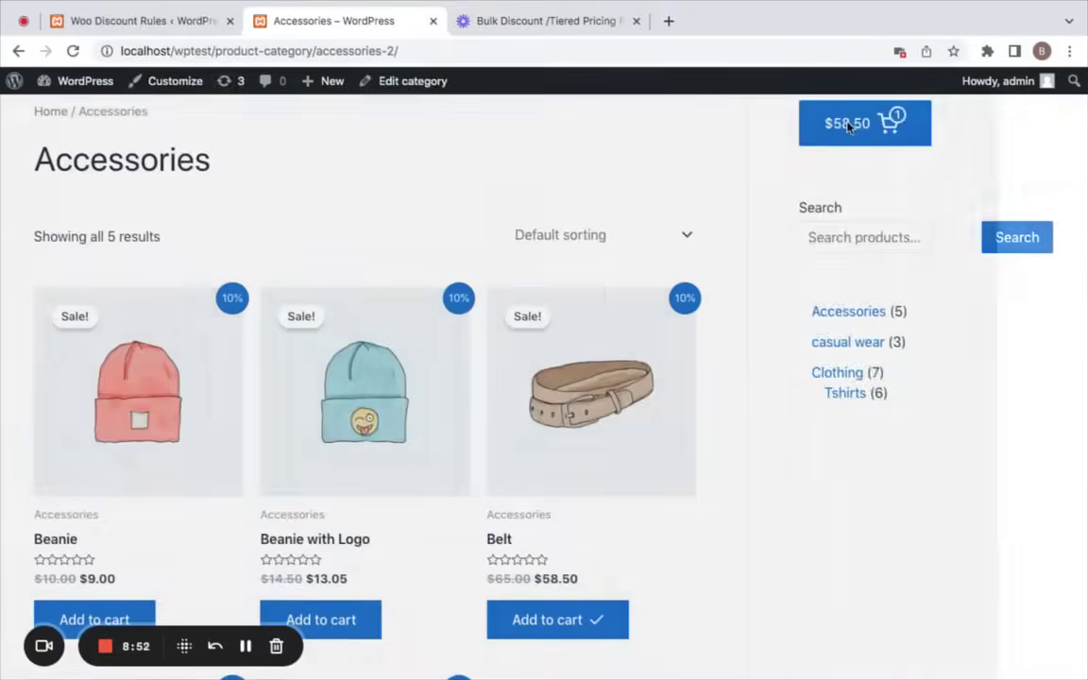
click(801, 605)
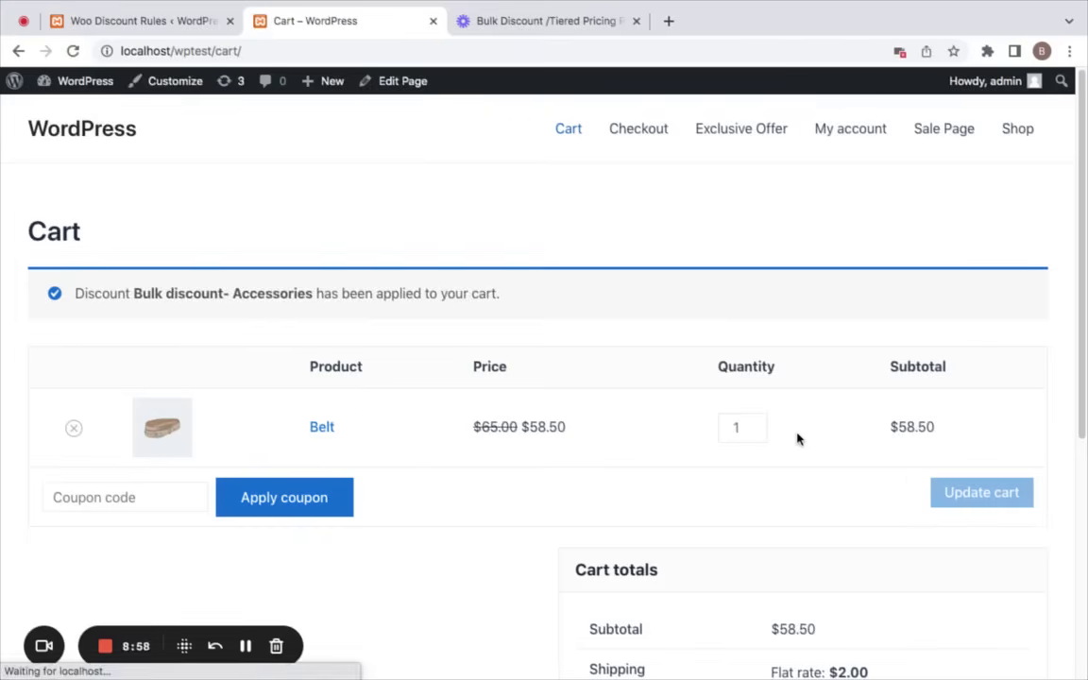
Step: Change the Belt quantity in the cart to 7 and update the cart
click(740, 428)
key(BackSpace)
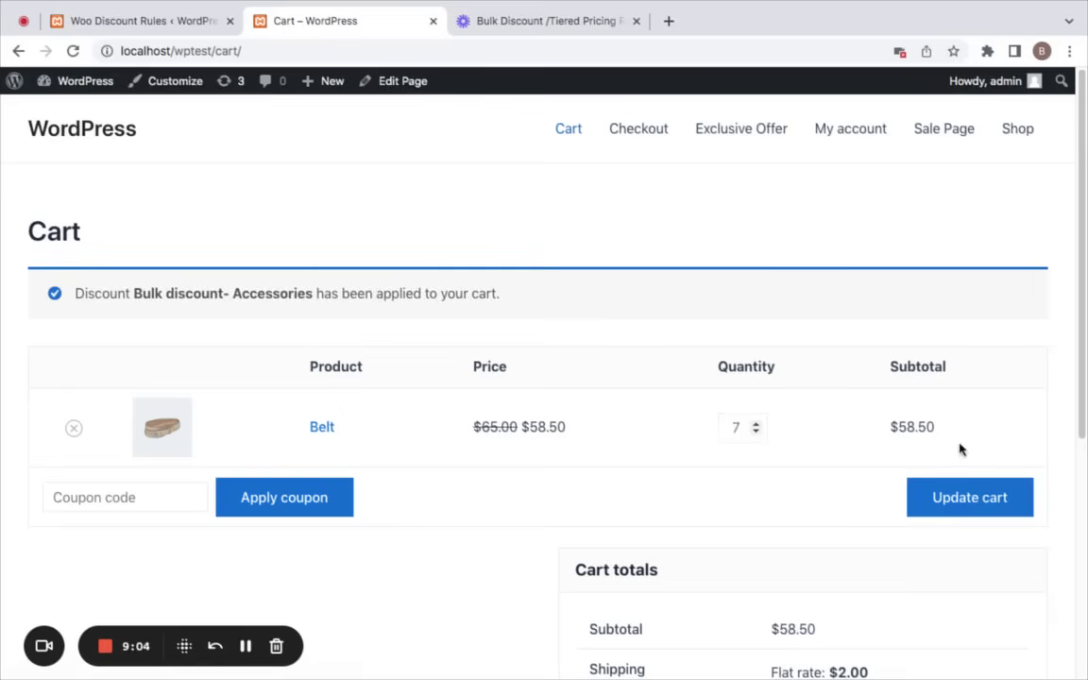
click(973, 498)
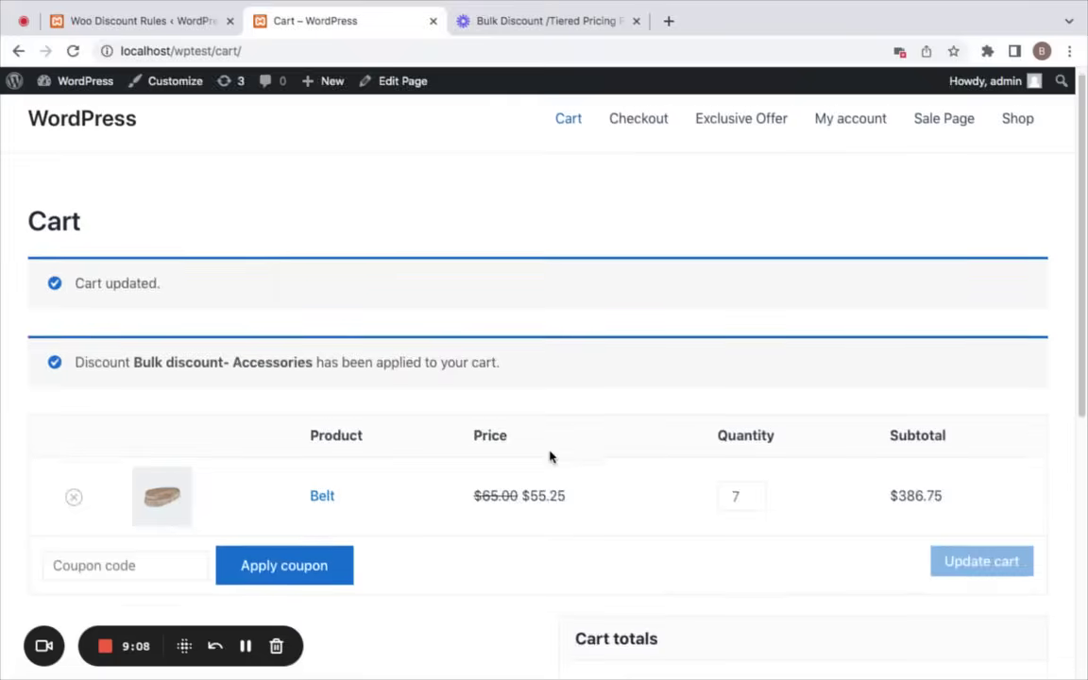
Step: Raise the Belt quantity to 15 so its price drops to $52.00, then show the Free Shipping card
click(745, 391)
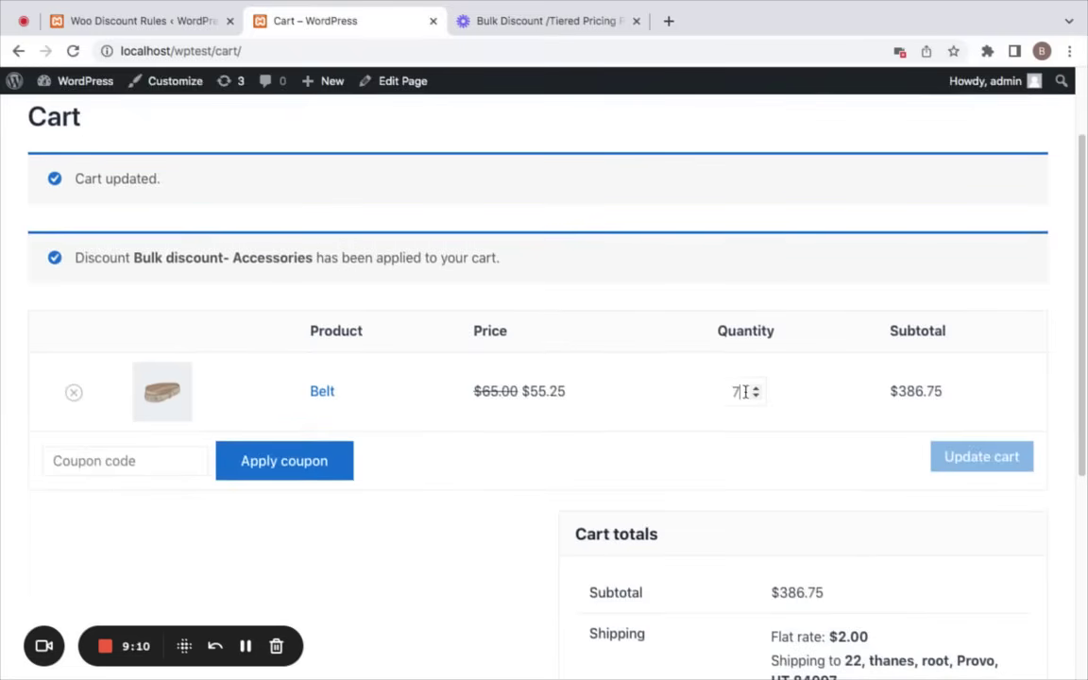
key(BackSpace)
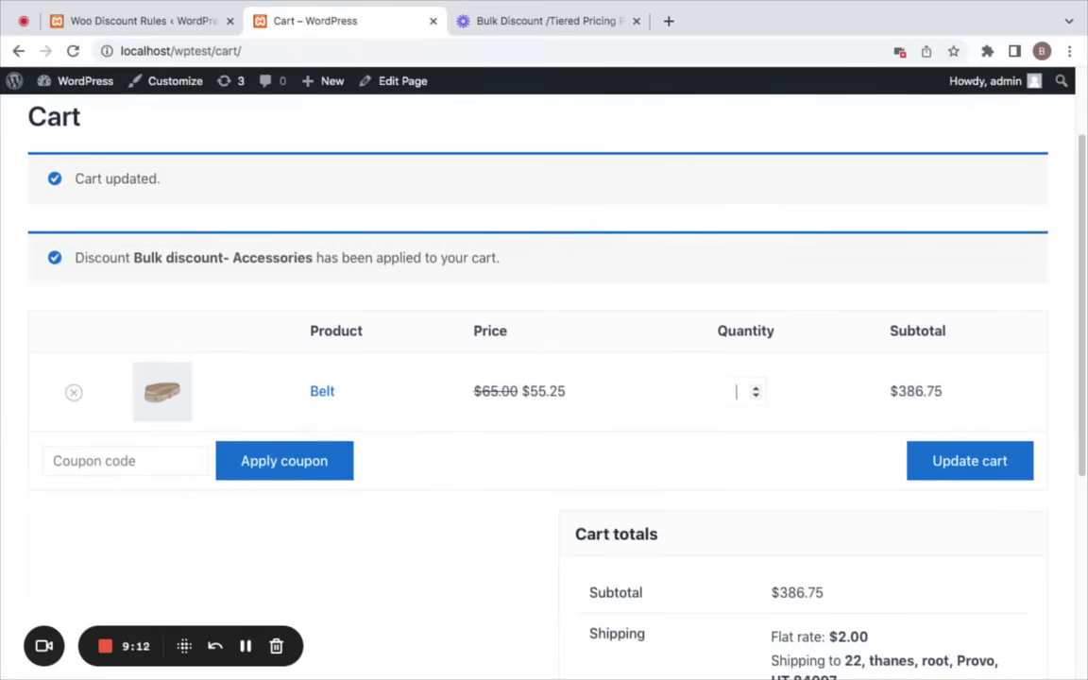
text(5)
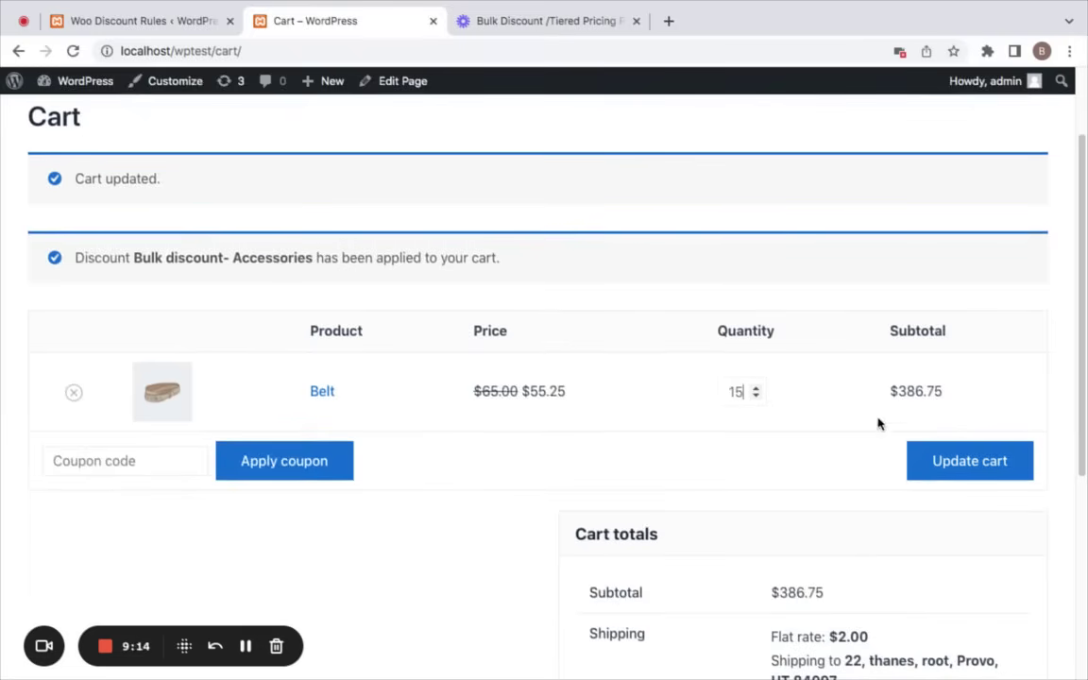
click(930, 461)
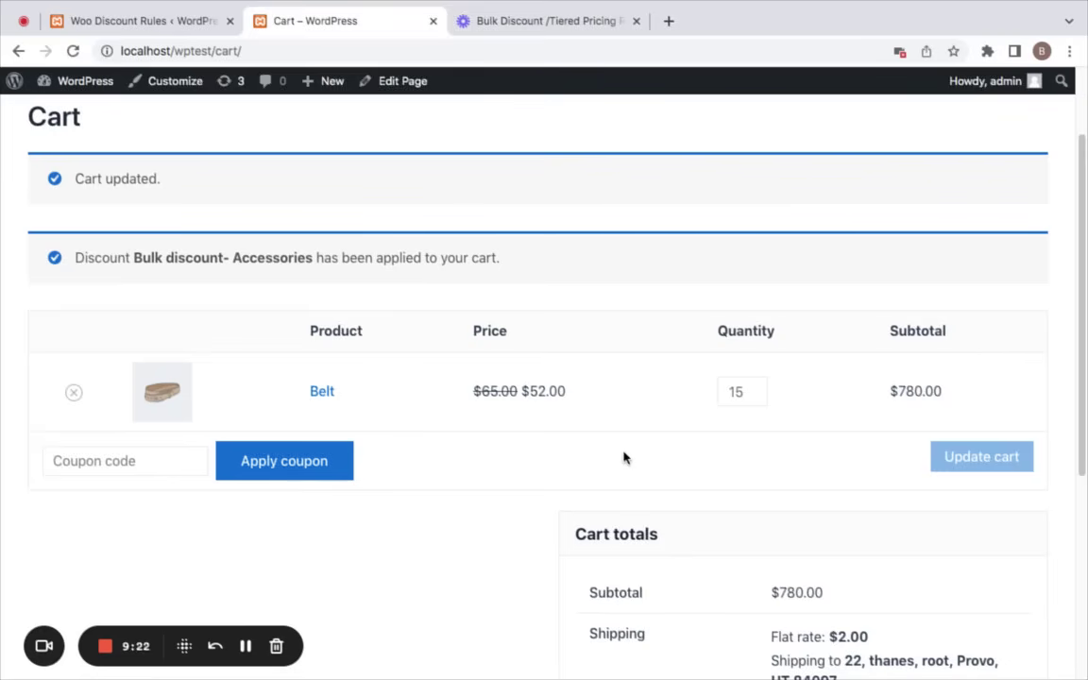
scroll(623, 458, up, 2)
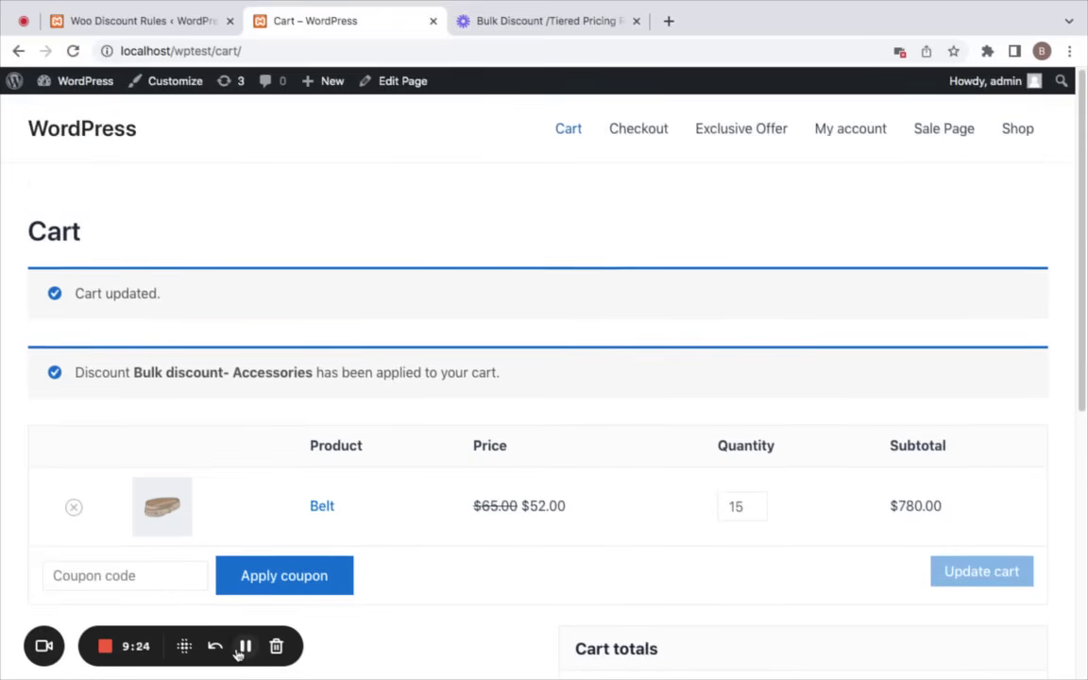
key(ctrl+Tab)
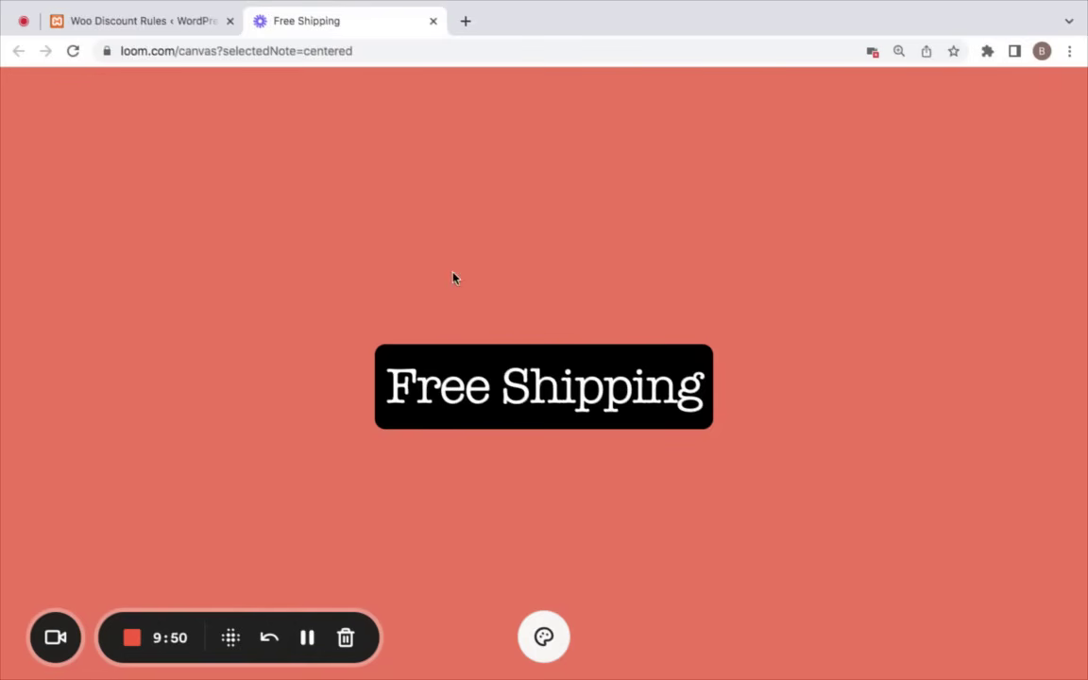
Step: Start a new discount rule named 'Free shipping' with the Free Shipping discount type
click(155, 23)
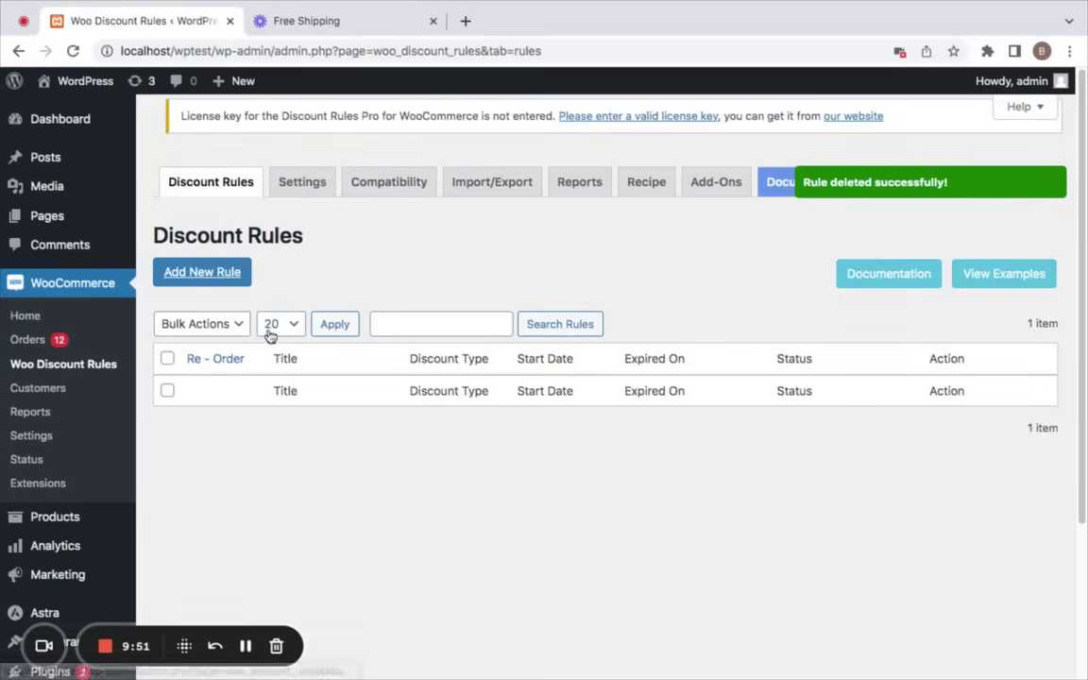
click(202, 272)
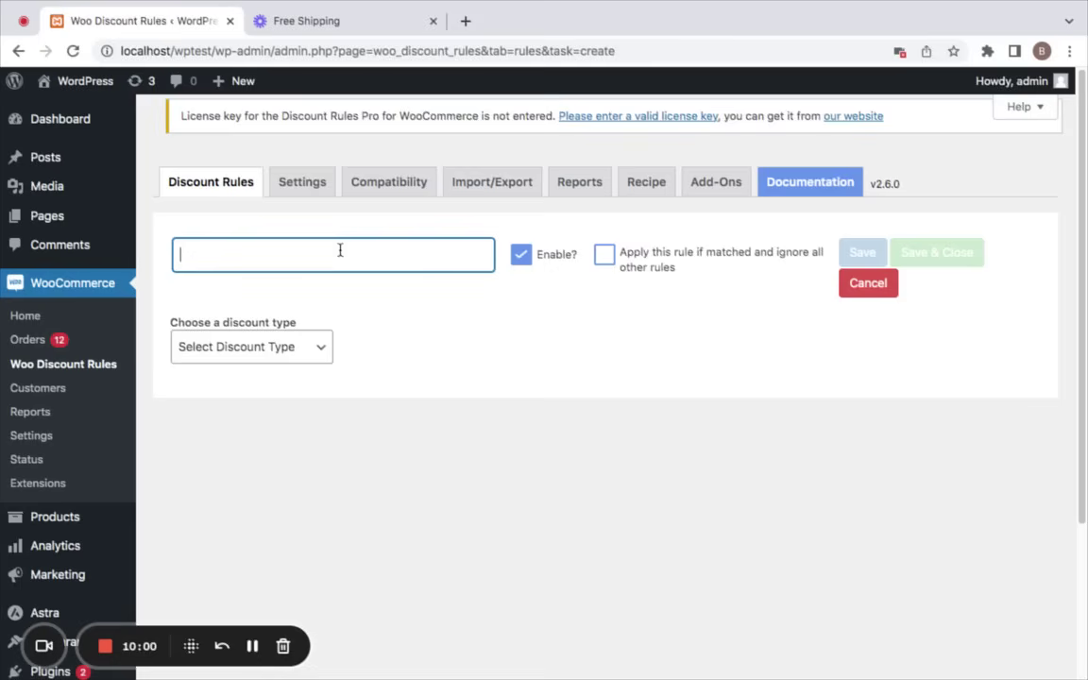
text(Free shipping)
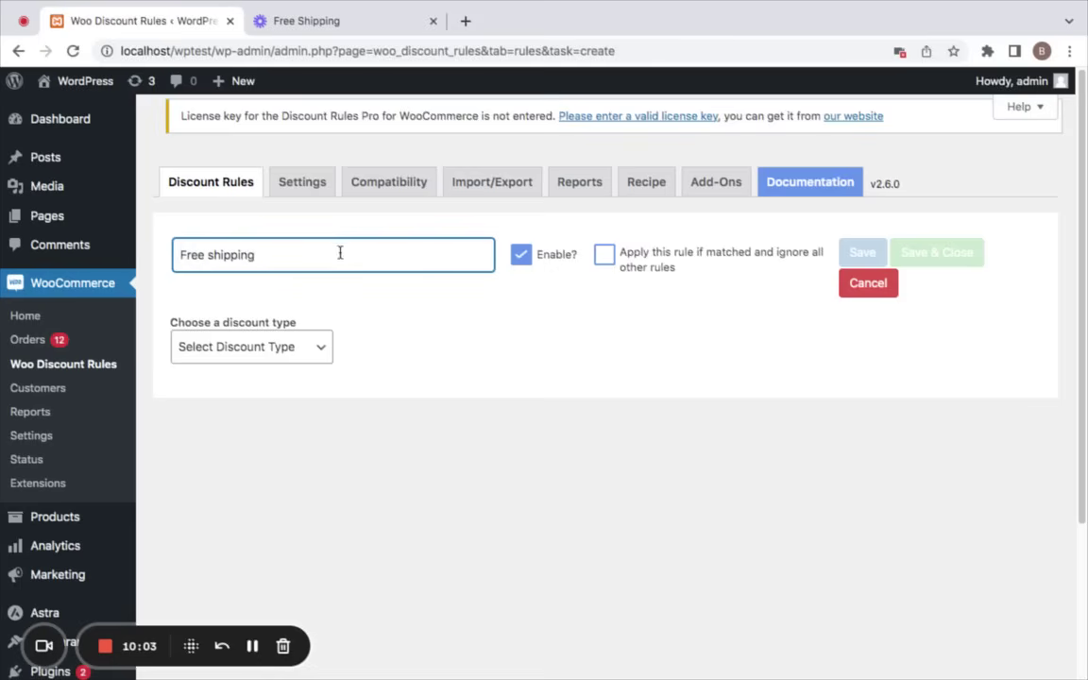
click(311, 346)
click(301, 412)
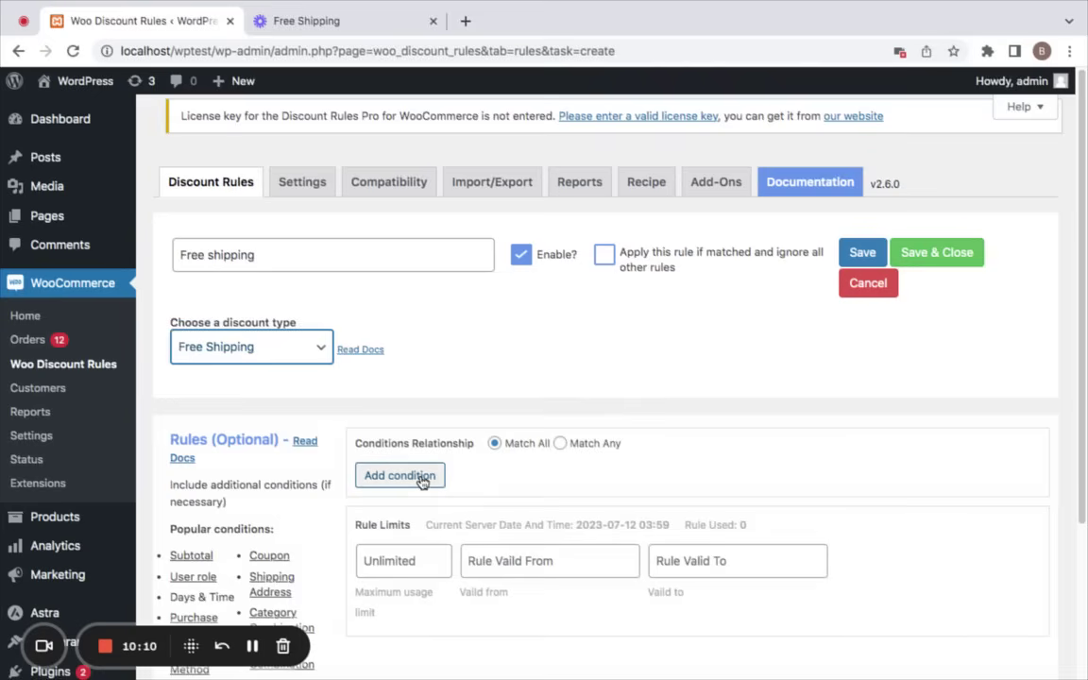
Step: Add a Subtotal condition of at least 100 and save the rule
click(422, 478)
click(544, 493)
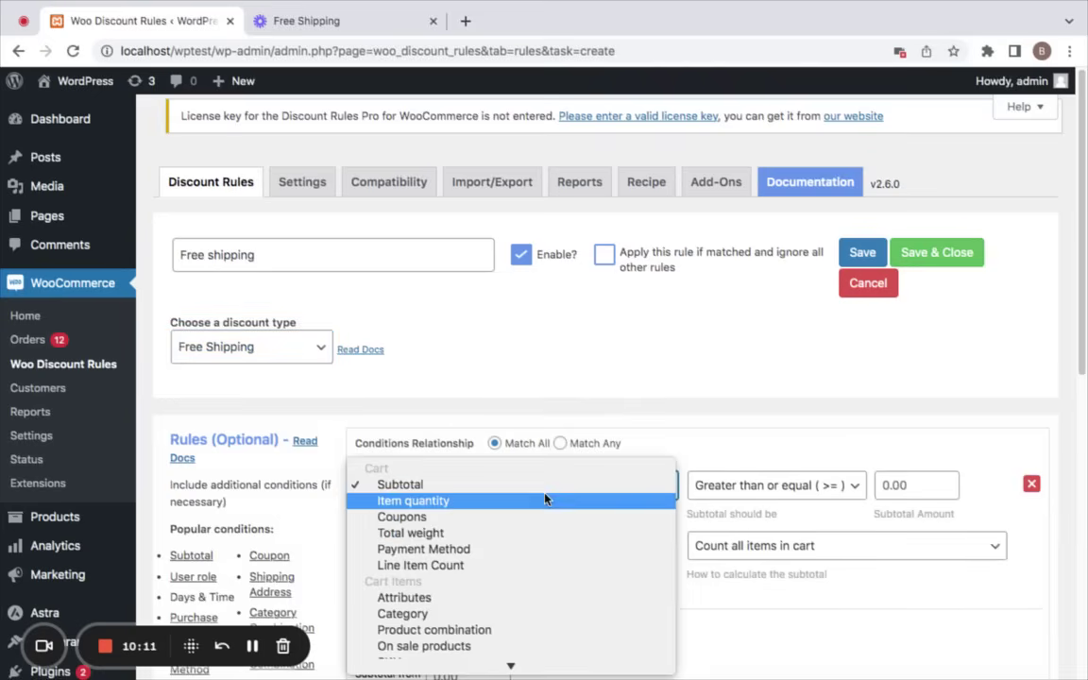
scroll(544, 498, down, 2)
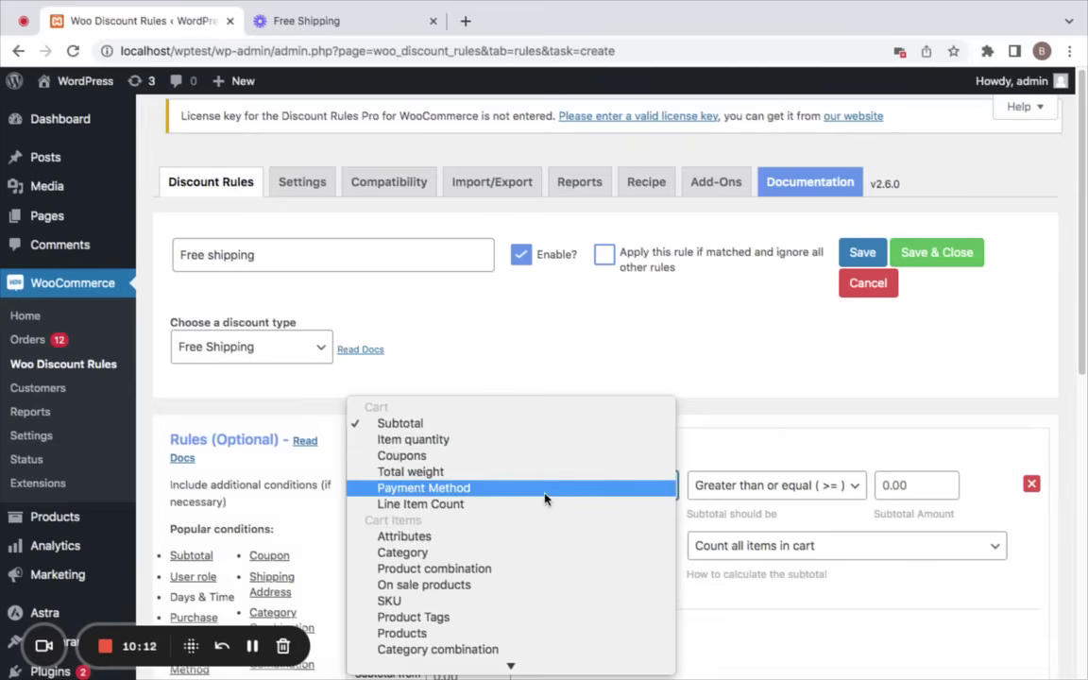
click(455, 425)
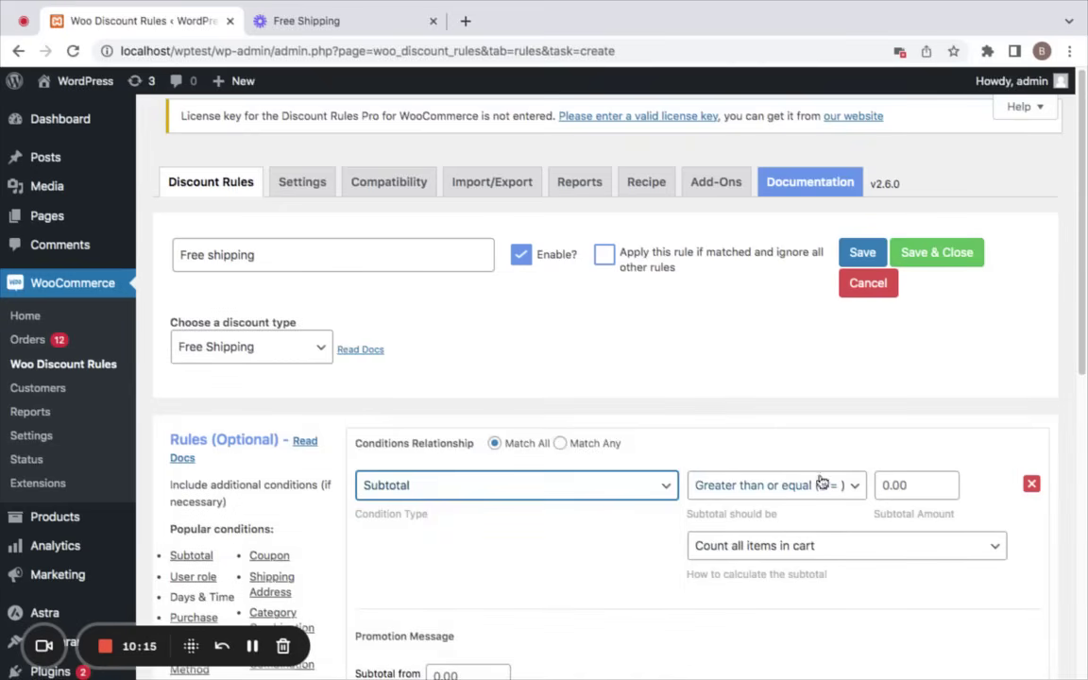
click(885, 484)
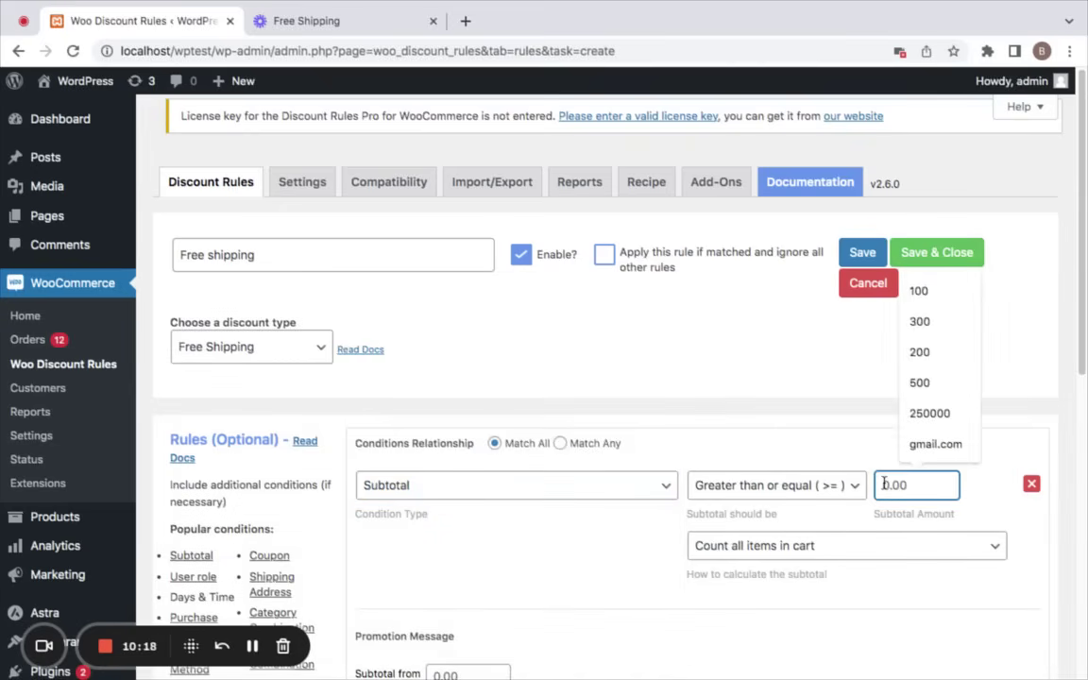
text(100)
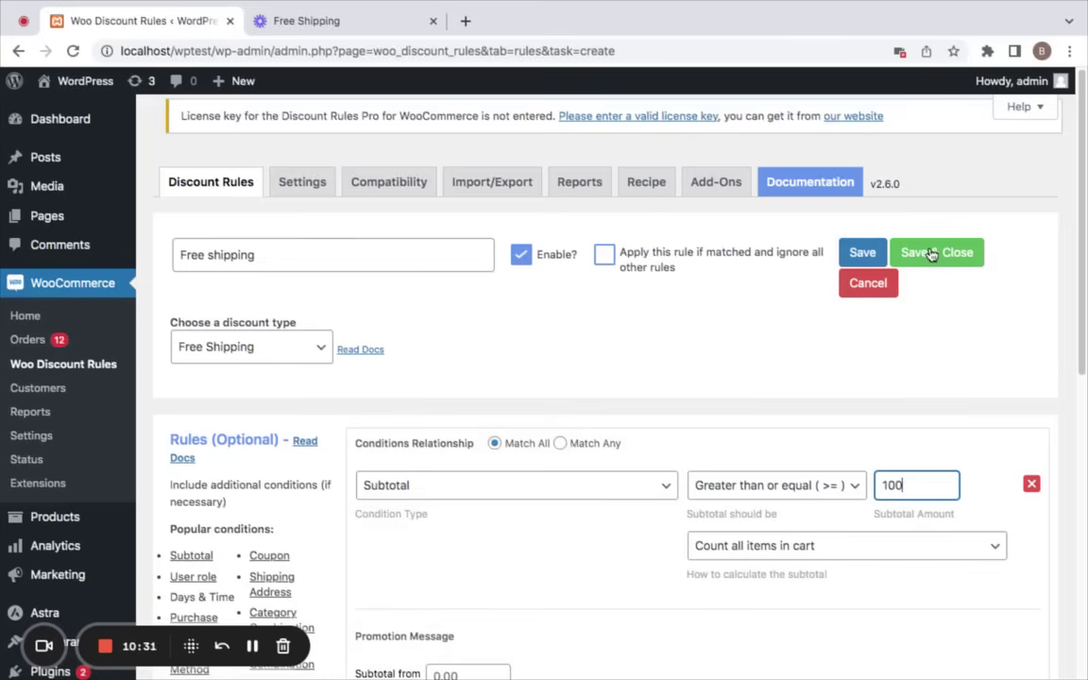
click(865, 252)
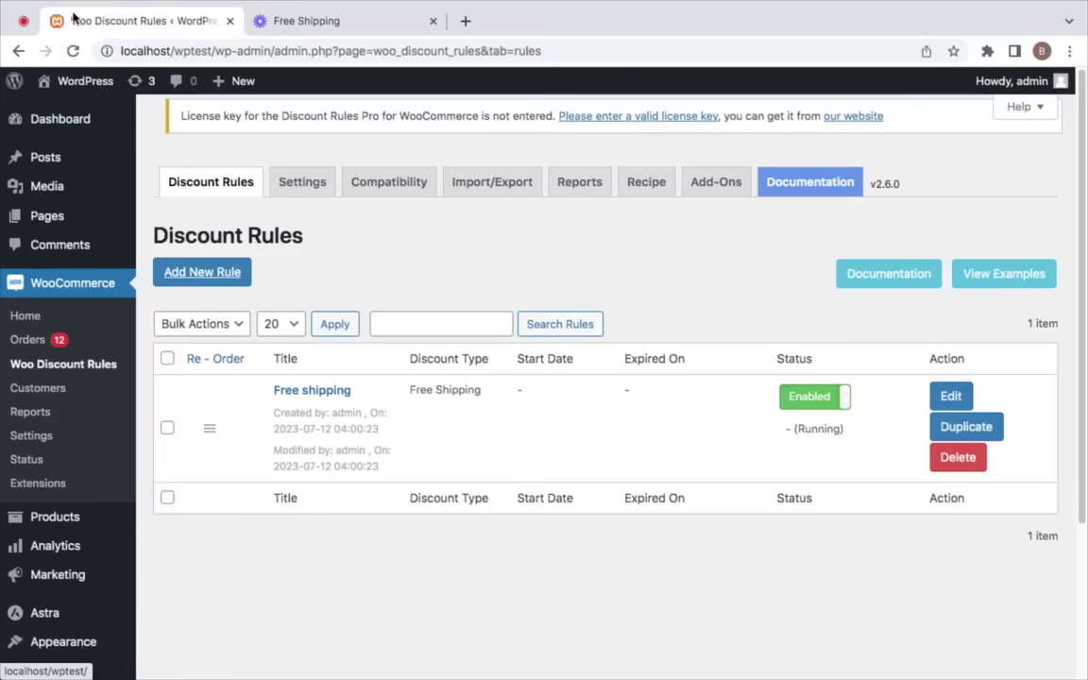
Step: Open the storefront in a new tab and remove the Belt to empty the cart
right_click(84, 79)
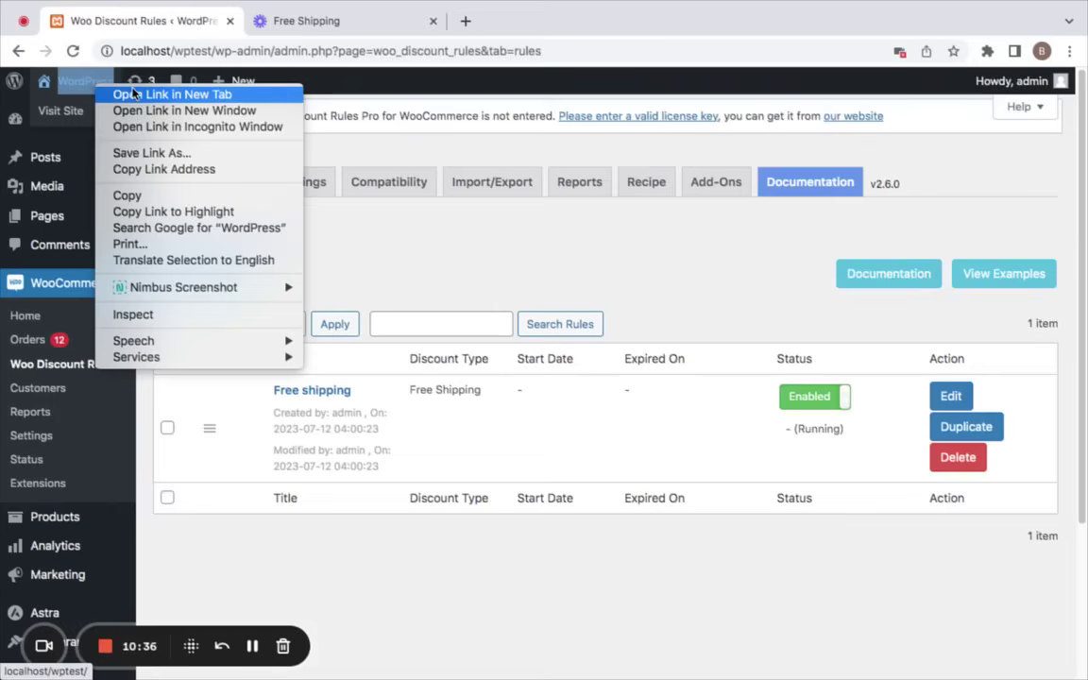
click(133, 93)
click(269, 20)
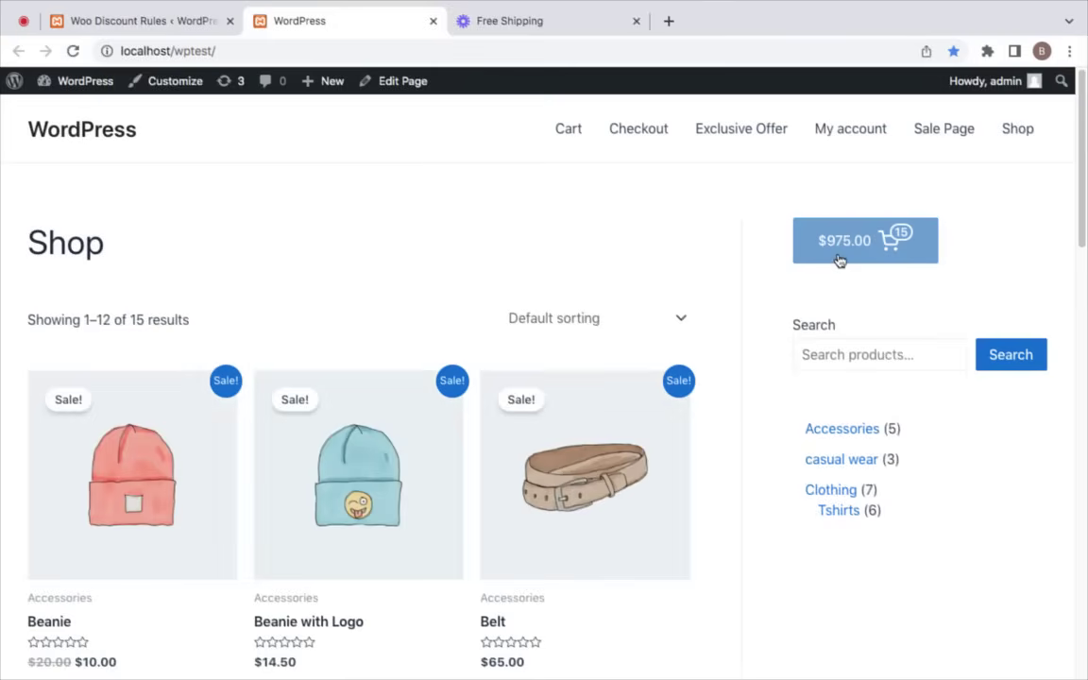
click(838, 261)
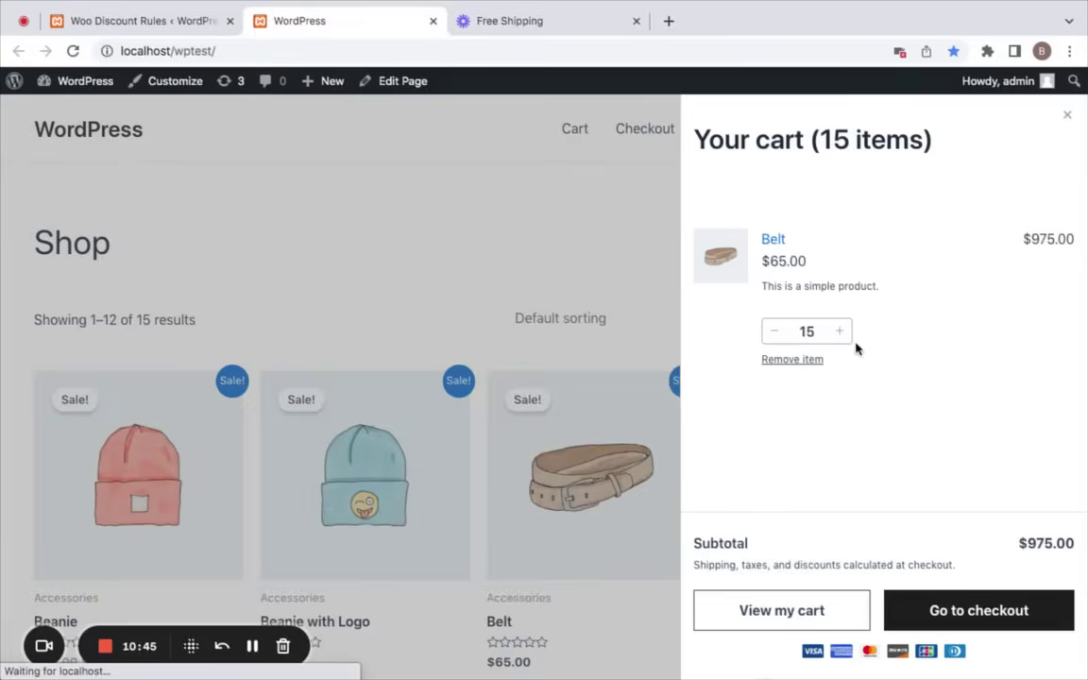
click(796, 360)
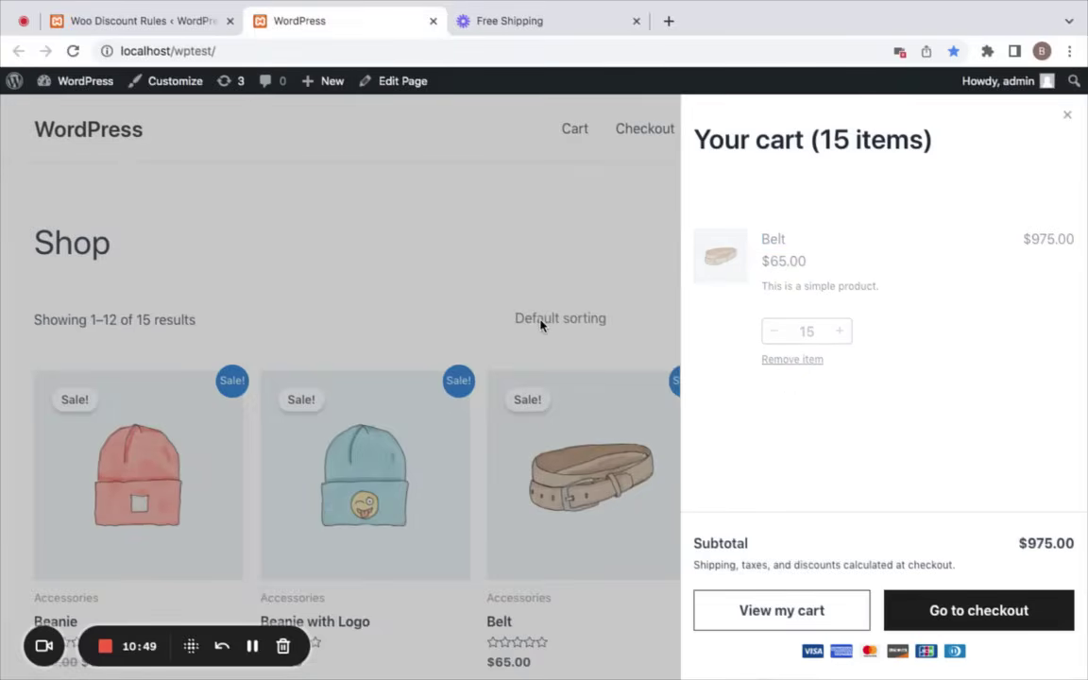
click(608, 261)
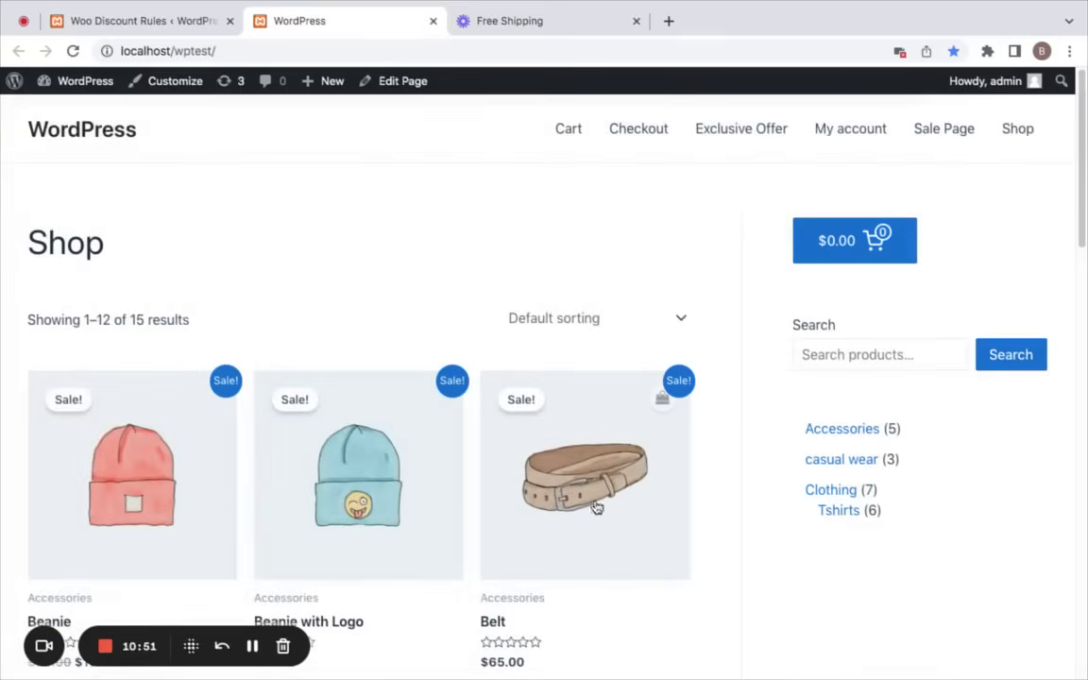
Step: Add one Belt and one Cap to the cart and check the $115.00 subtotal
scroll(596, 523, down, 4)
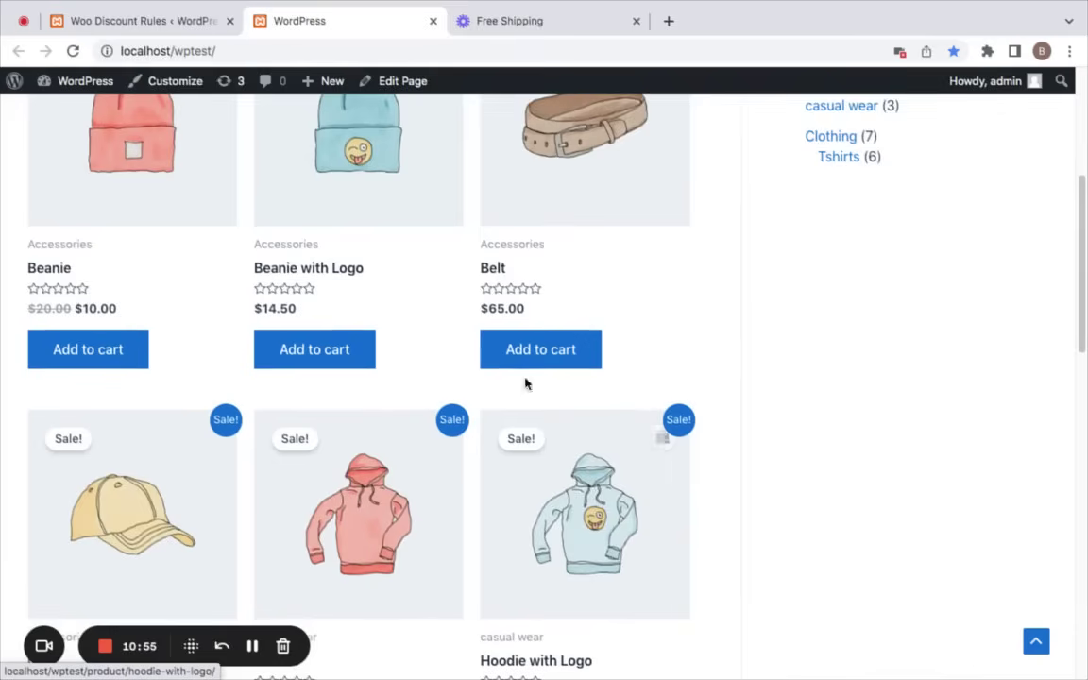
click(536, 351)
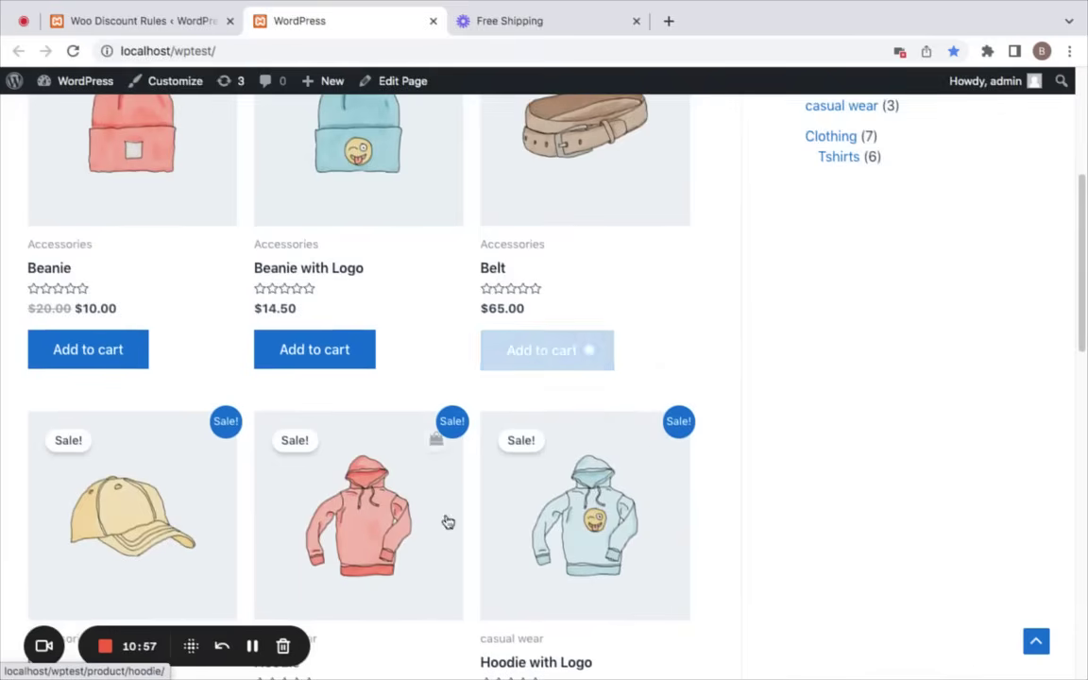
scroll(425, 535, down, 3)
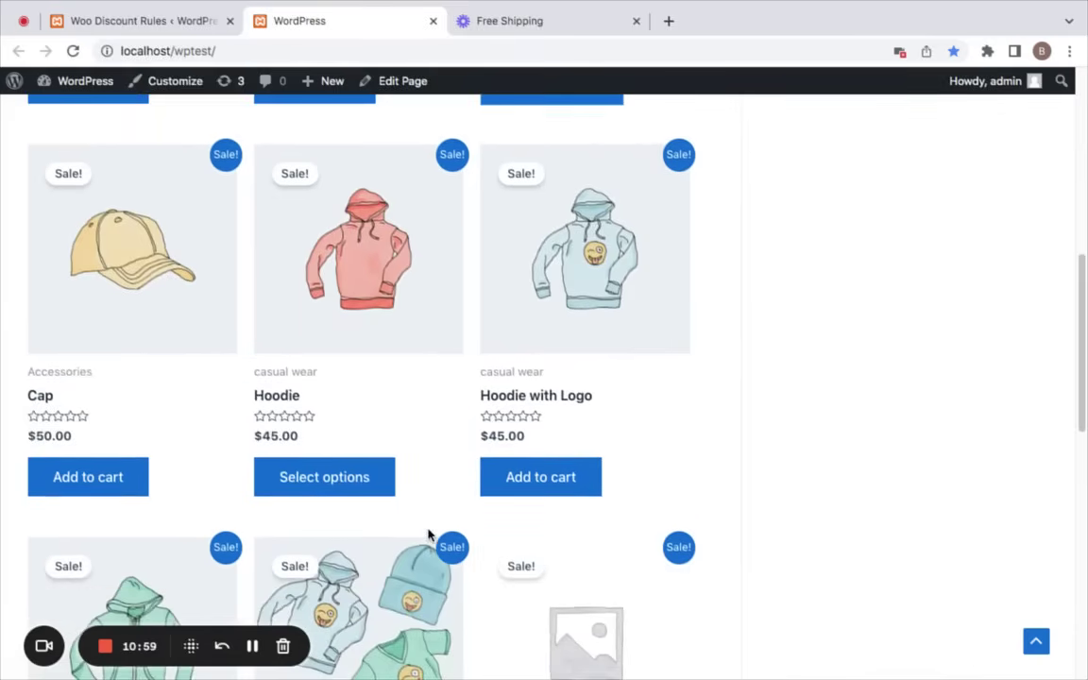
scroll(428, 535, up, 2)
scroll(284, 515, down, 3)
click(128, 355)
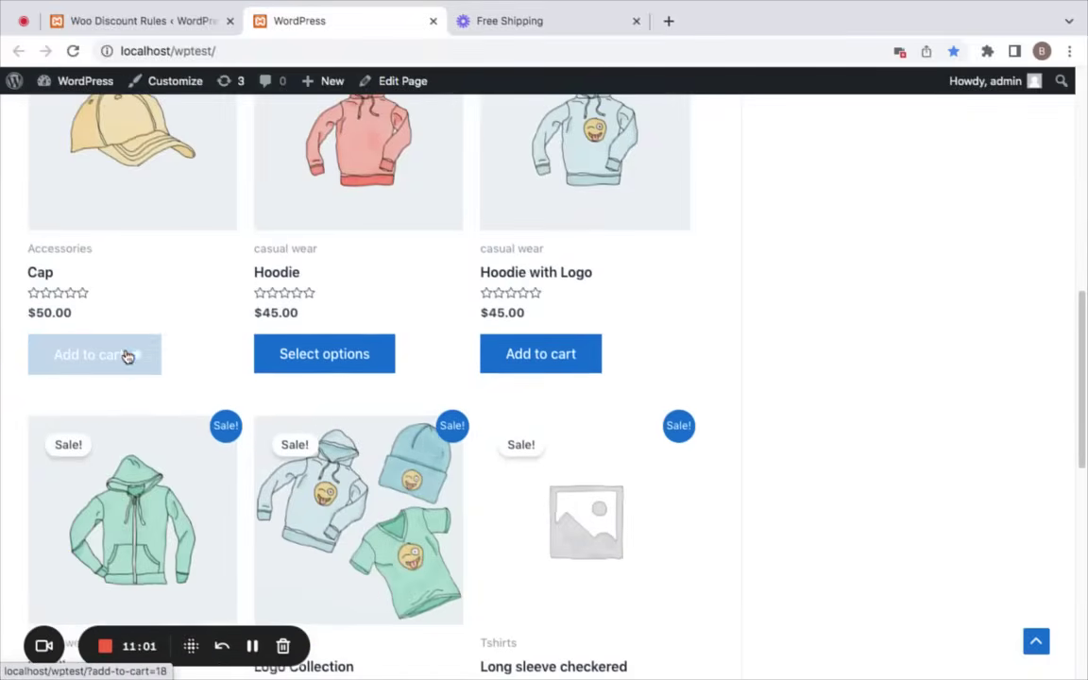
scroll(575, 376, up, 6)
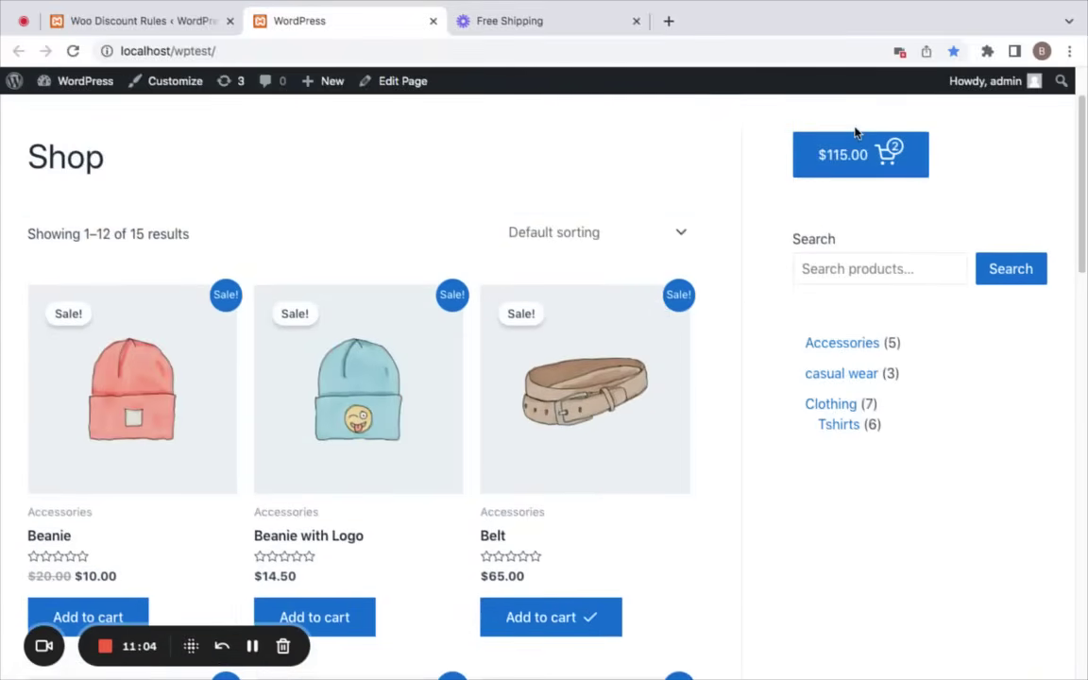
click(855, 136)
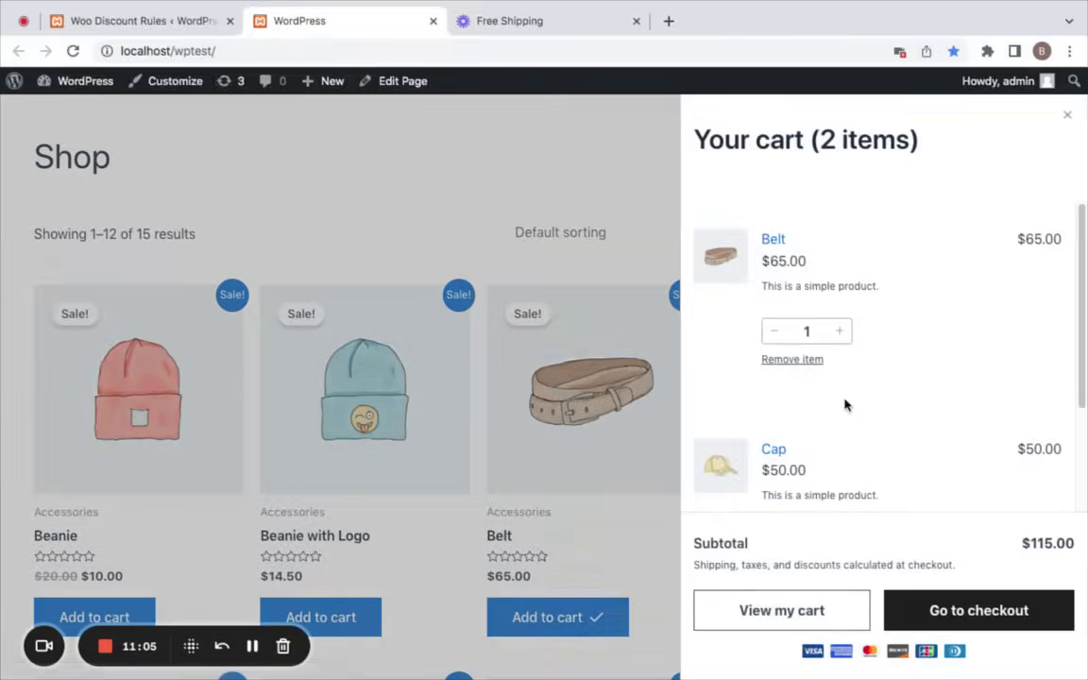
Step: Review the Belt and Cap on the full cart page, totalling $115.00 with free shipping applied
click(825, 616)
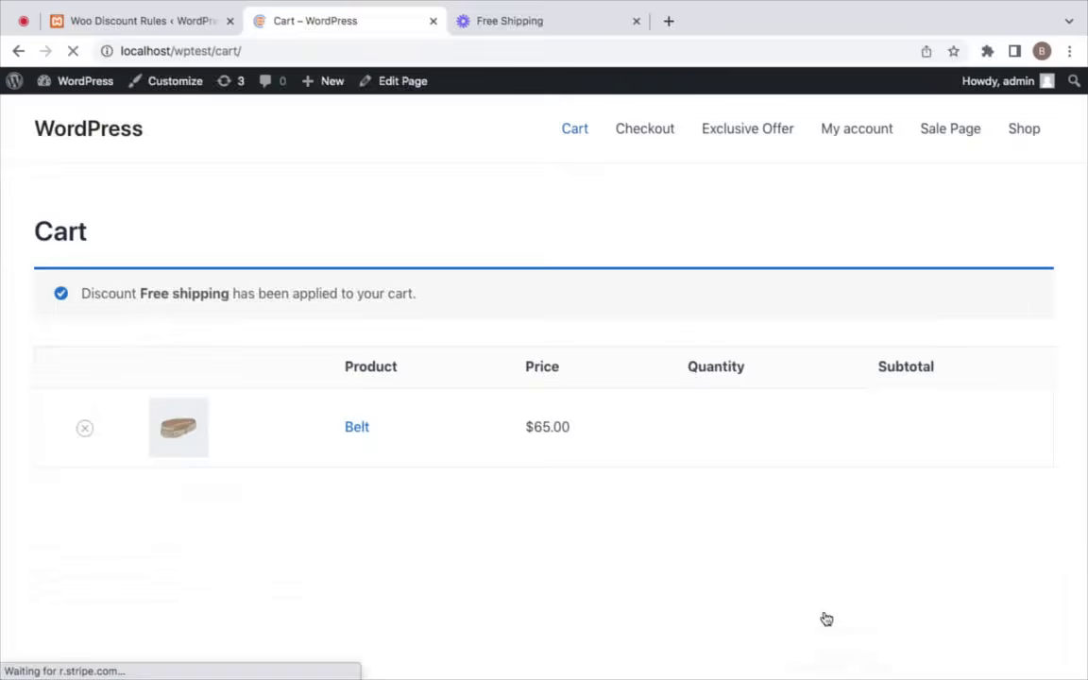
scroll(824, 614, down, 4)
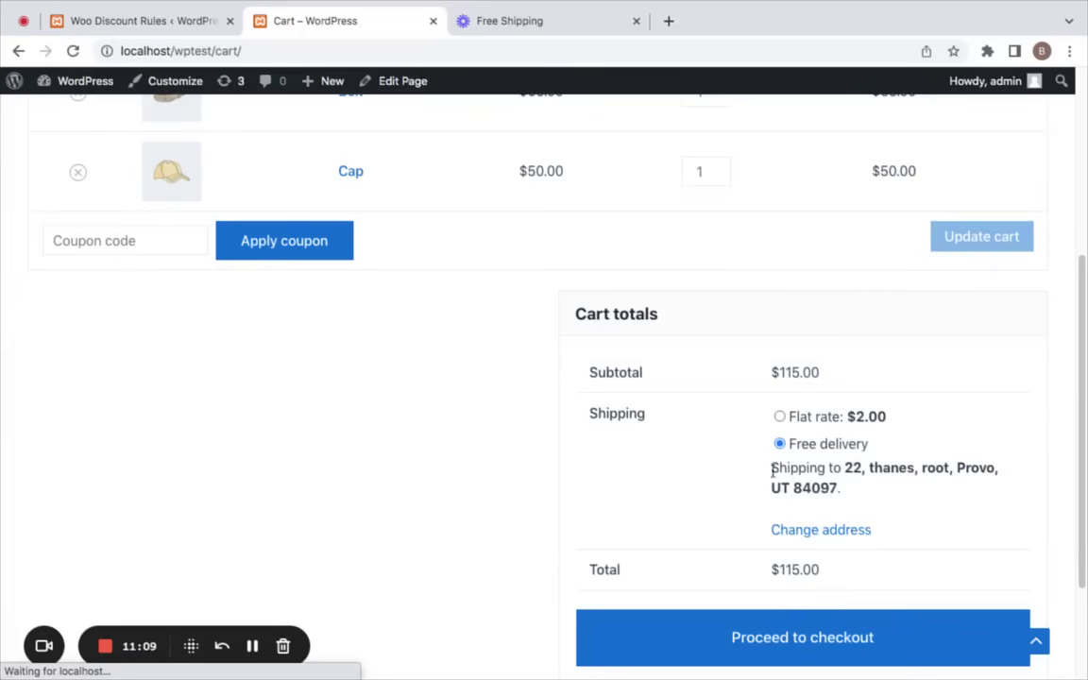
scroll(895, 463, up, 3)
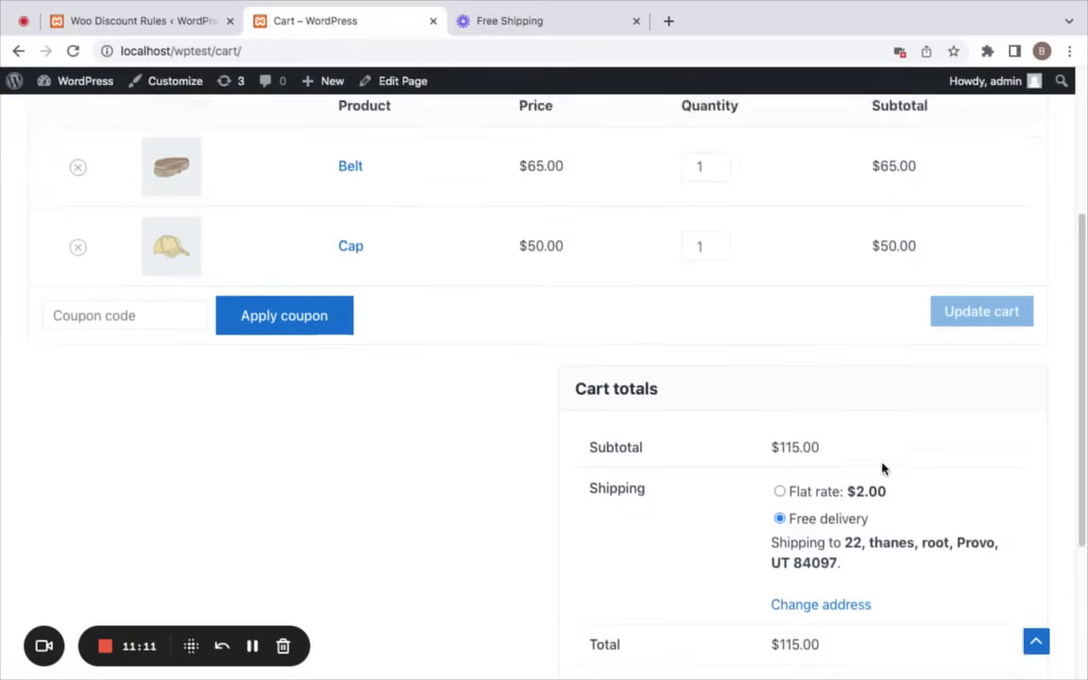
scroll(882, 463, down, 2)
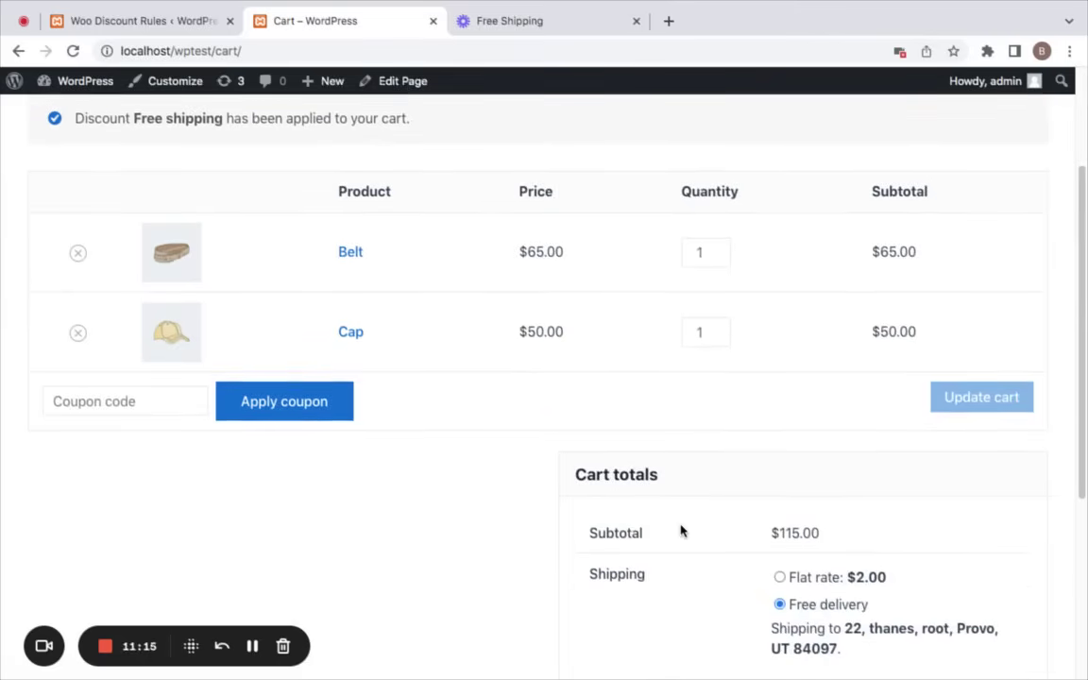
scroll(682, 529, up, 2)
scroll(681, 531, up, 1)
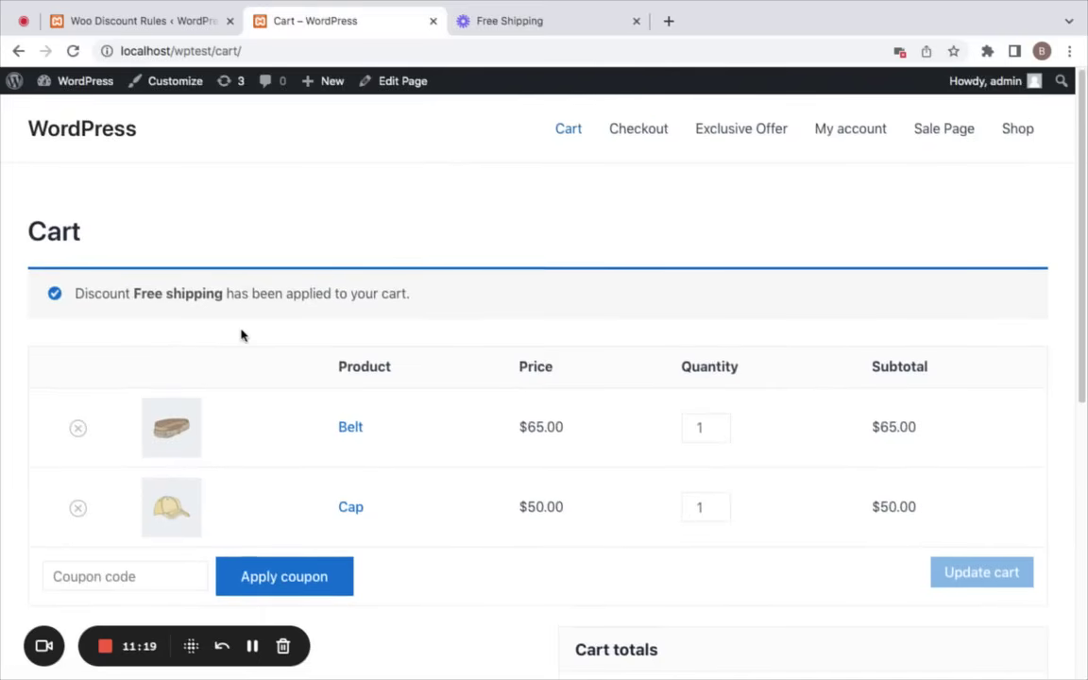
scroll(517, 612, down, 3)
scroll(516, 614, up, 1)
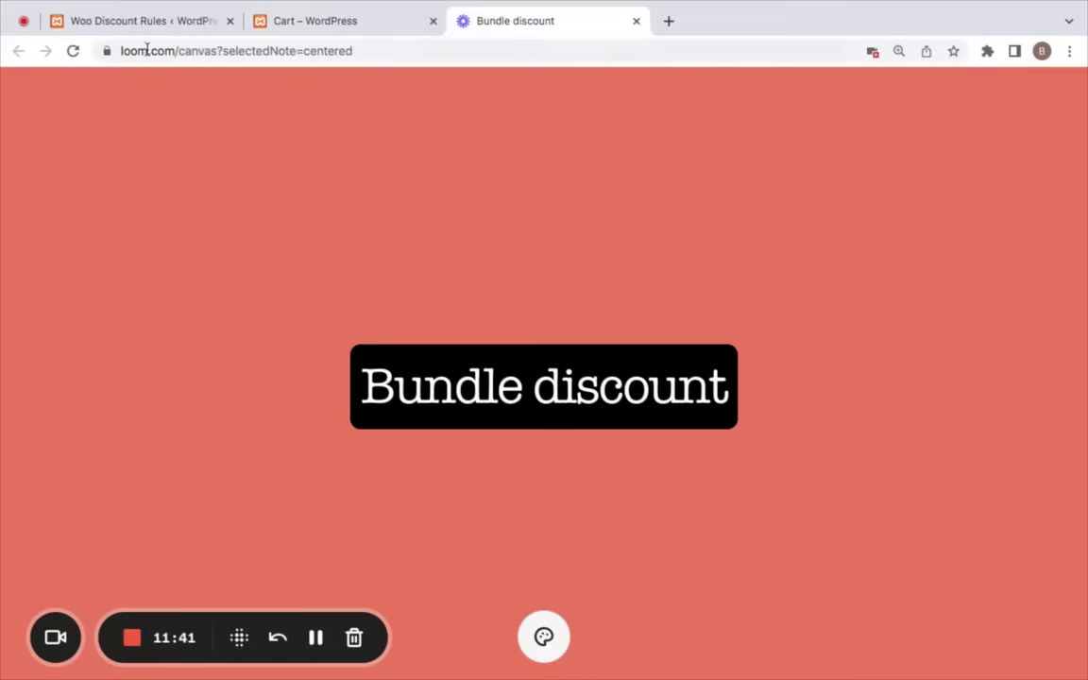
Step: Switch the Bundle rule to Bundle (Set) Discount with quantity 2 and a fixed bundle price of 70
click(141, 21)
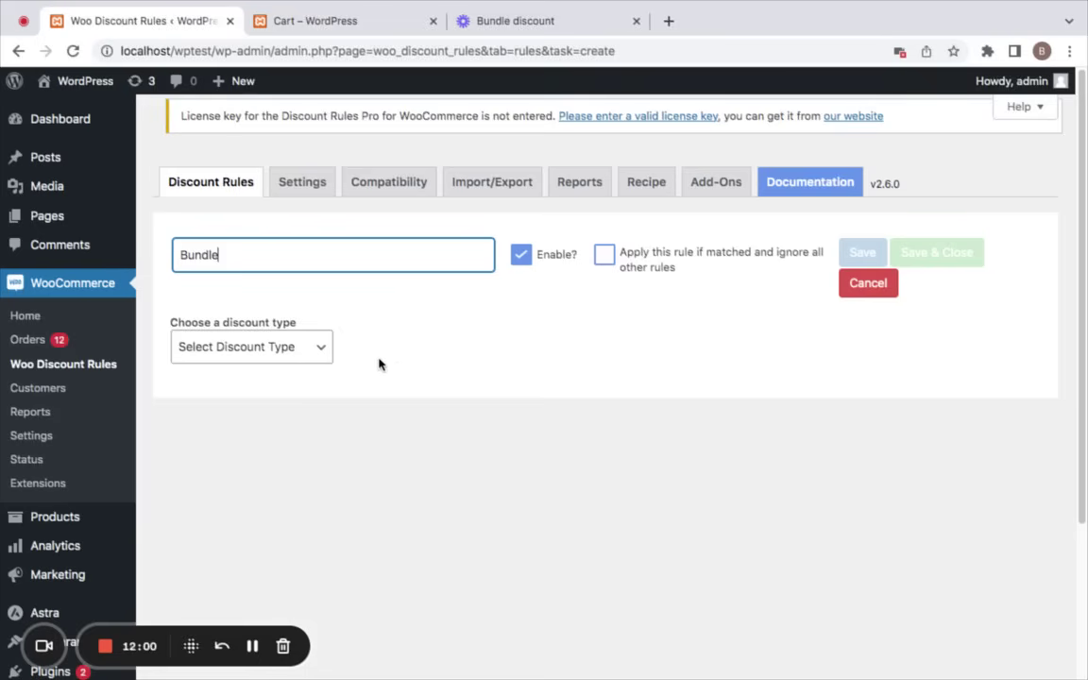
click(251, 347)
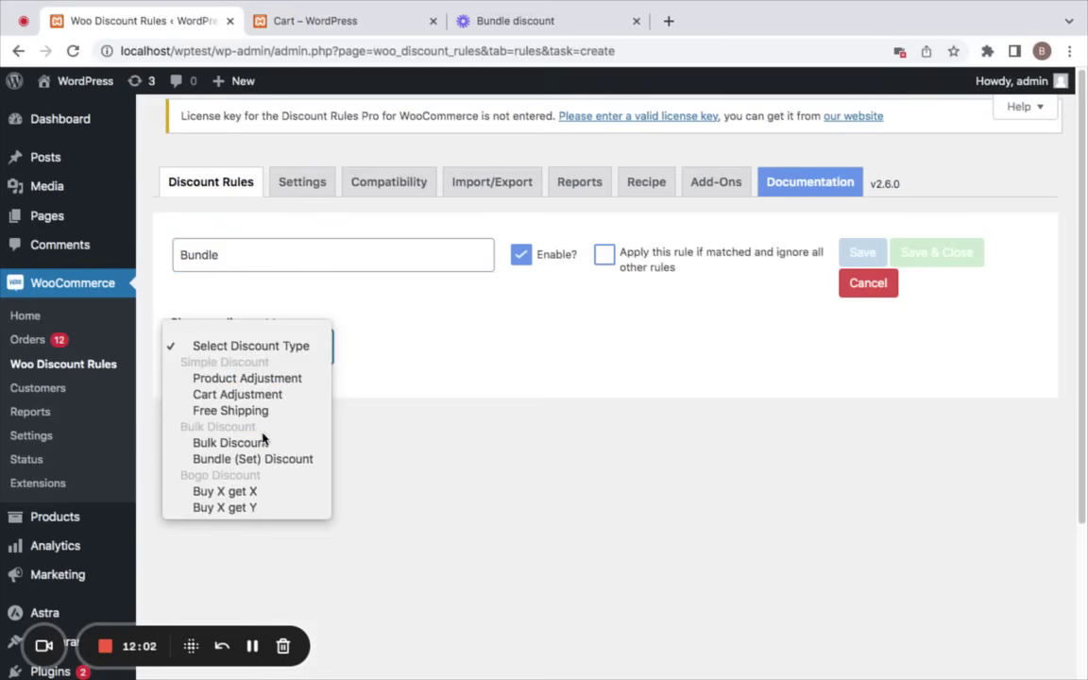
click(274, 459)
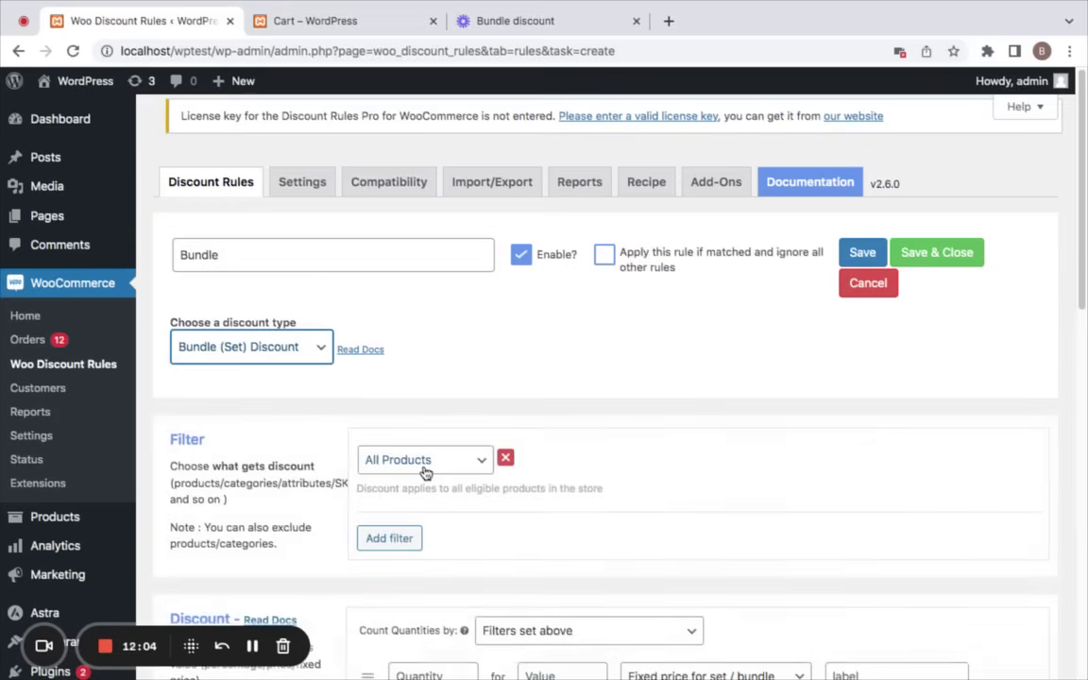
scroll(497, 578, down, 1)
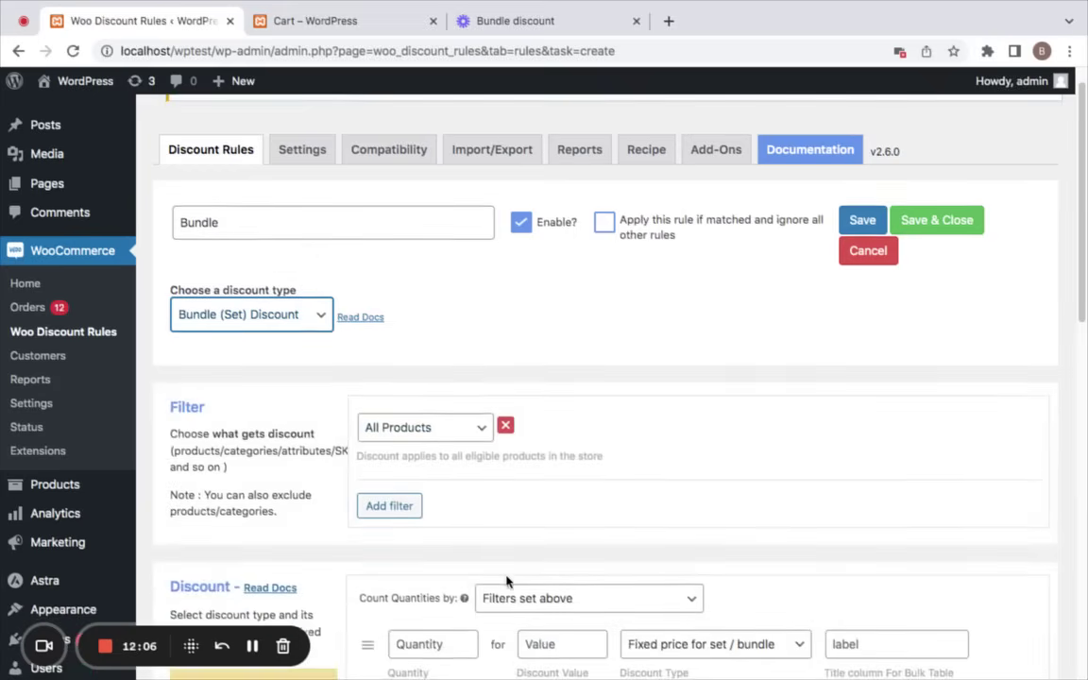
click(434, 645)
scroll(449, 572, down, 2)
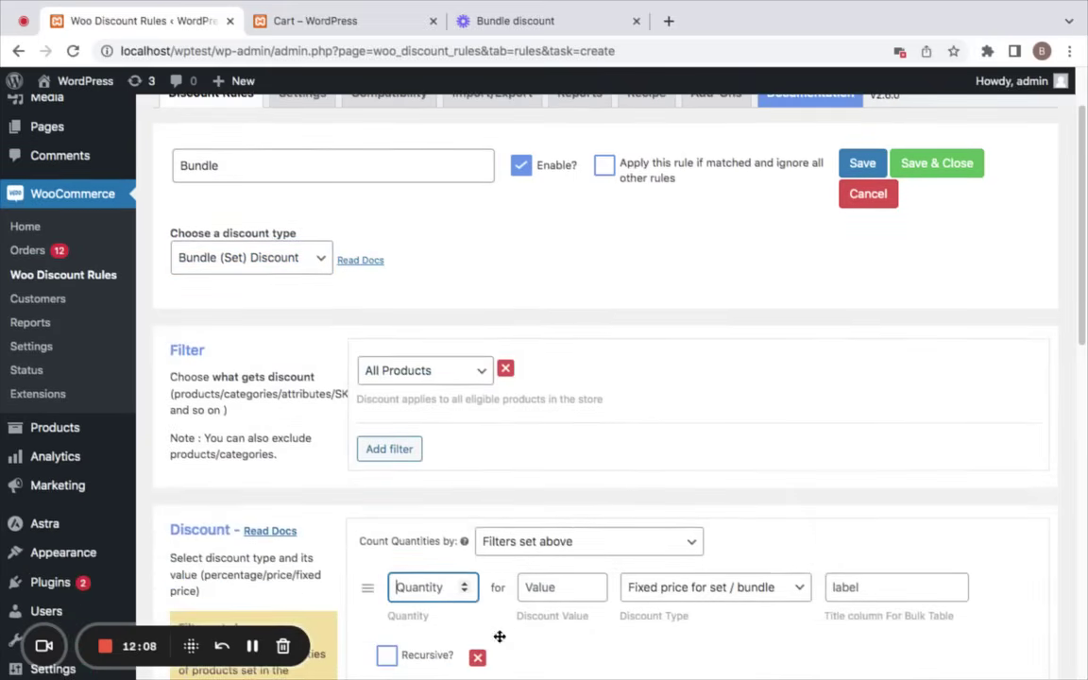
text(2)
key(Tab)
text(7)
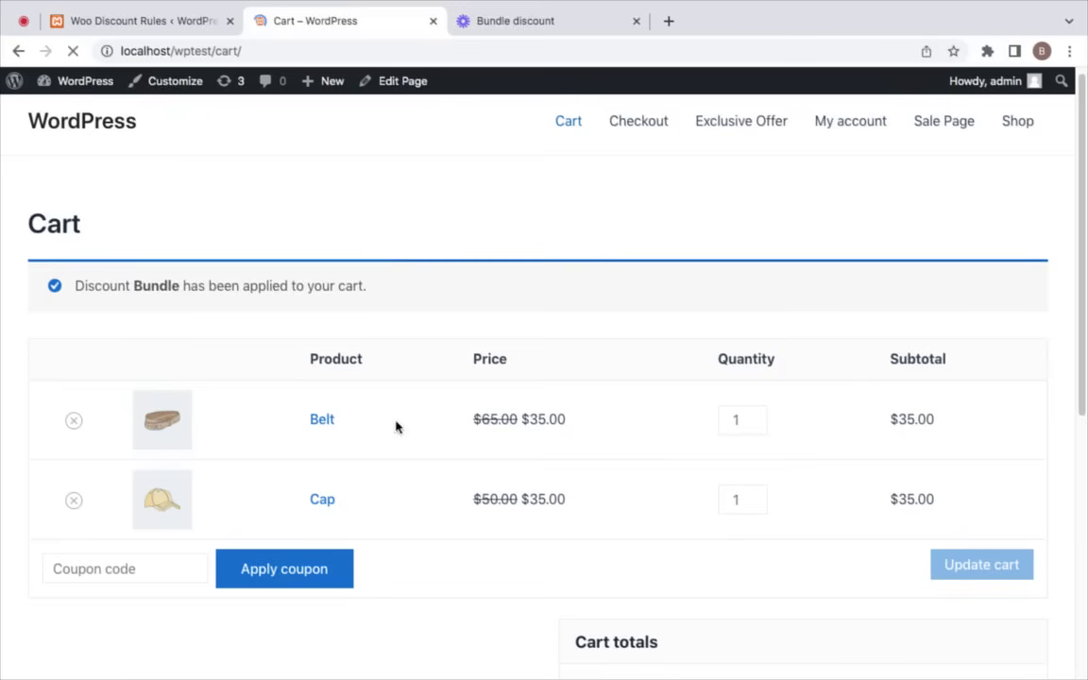
scroll(535, 478, down, 3)
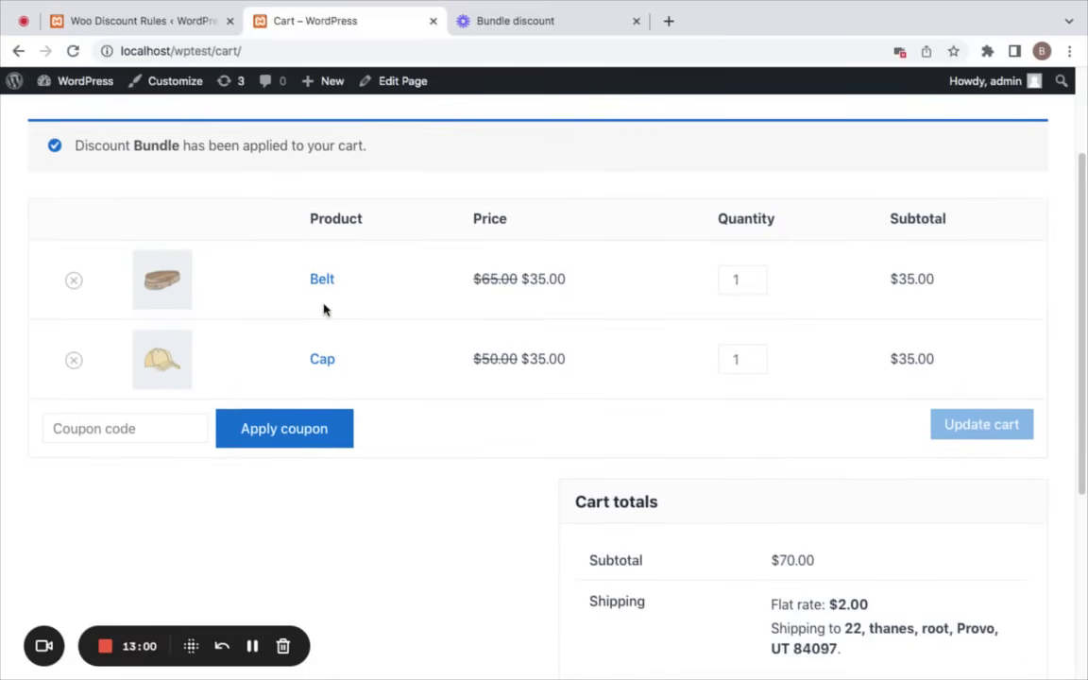
Step: Review the cart showing Belt and Cap at $35.00 each, then reload the page
scroll(457, 460, down, 5)
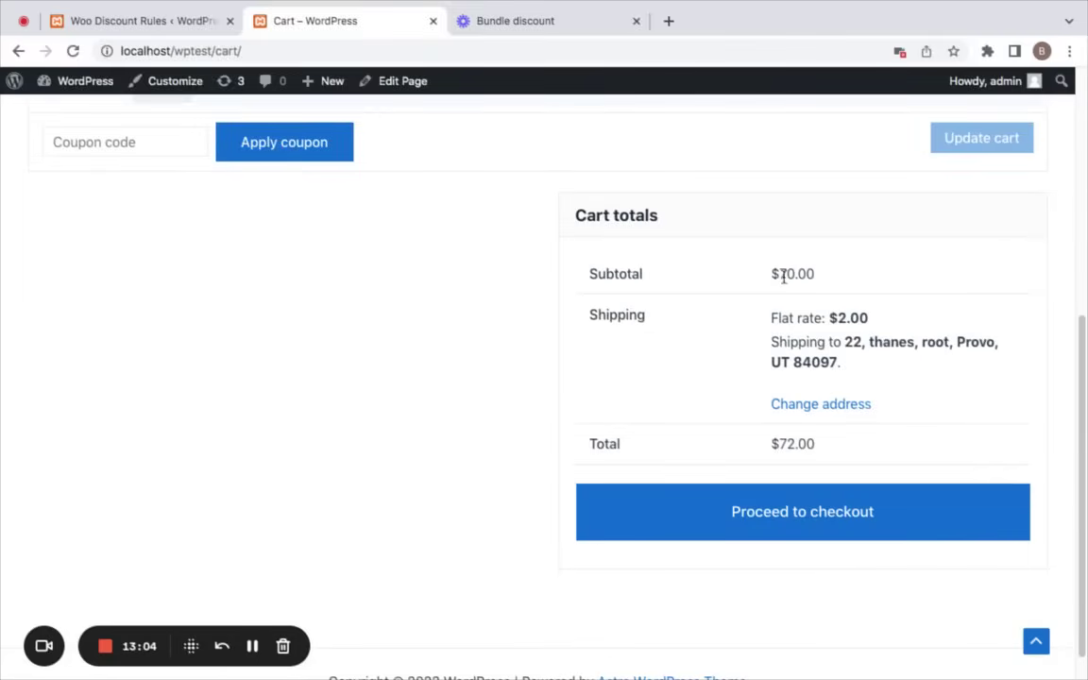
scroll(783, 279, up, 3)
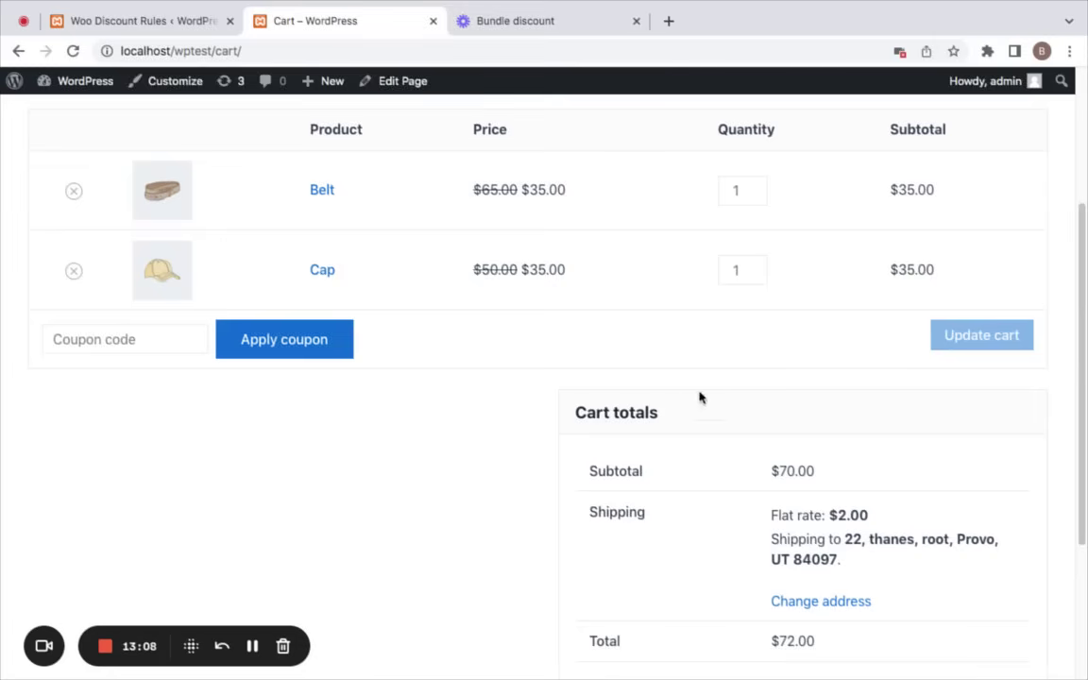
scroll(853, 576, down, 3)
key(super+r)
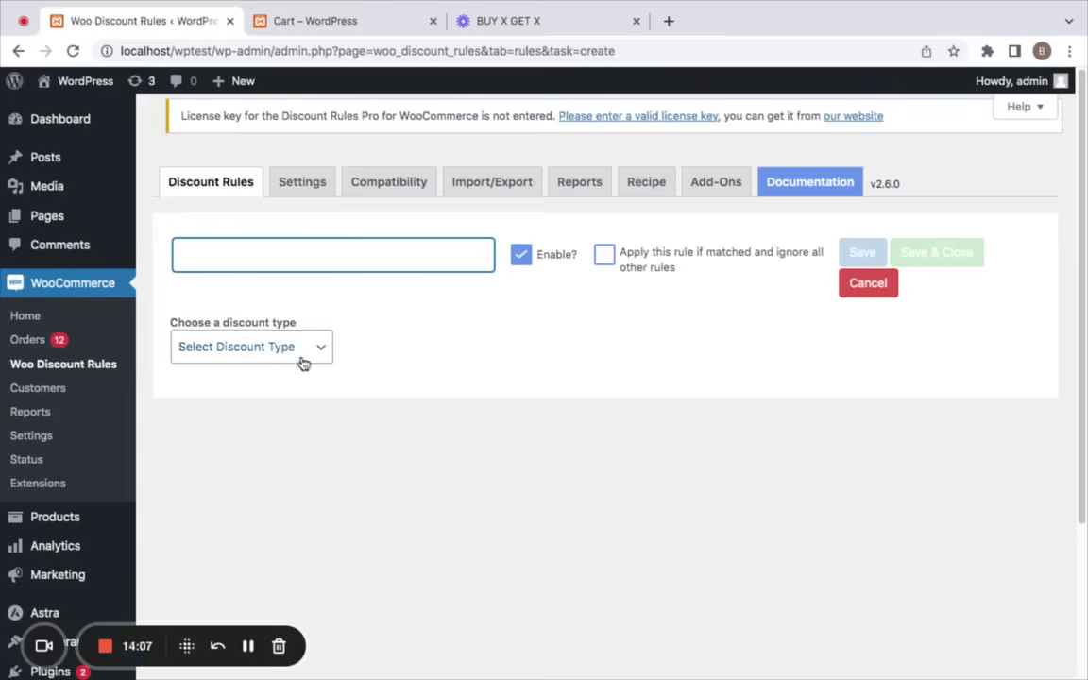
Step: Make the bogo rule a Buy X get X discount
click(302, 349)
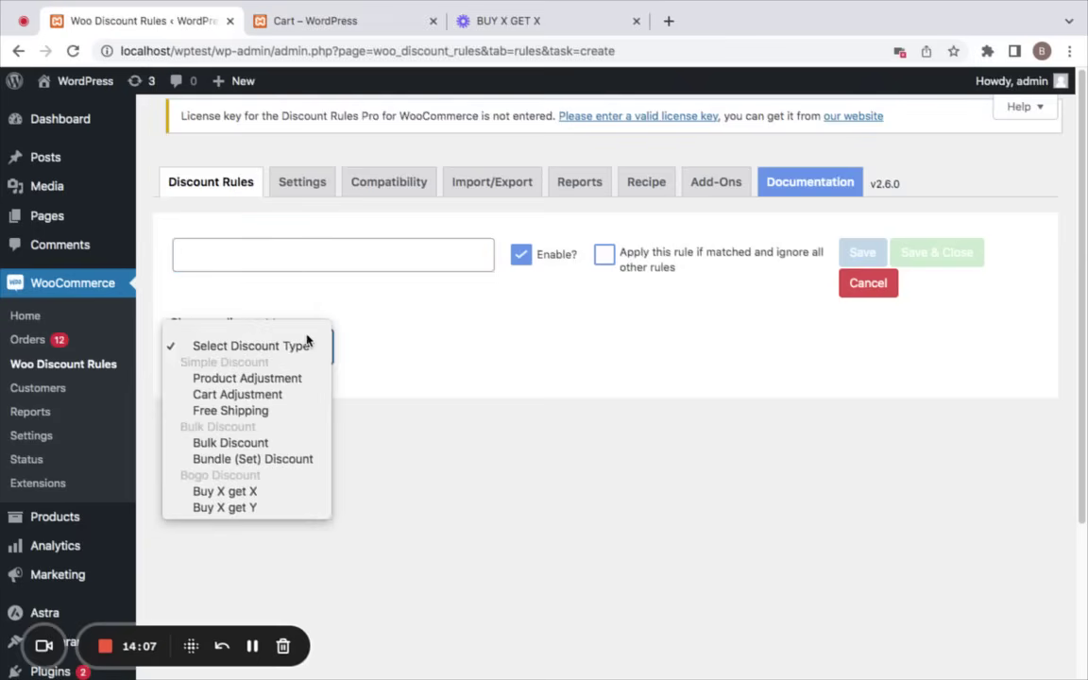
click(318, 252)
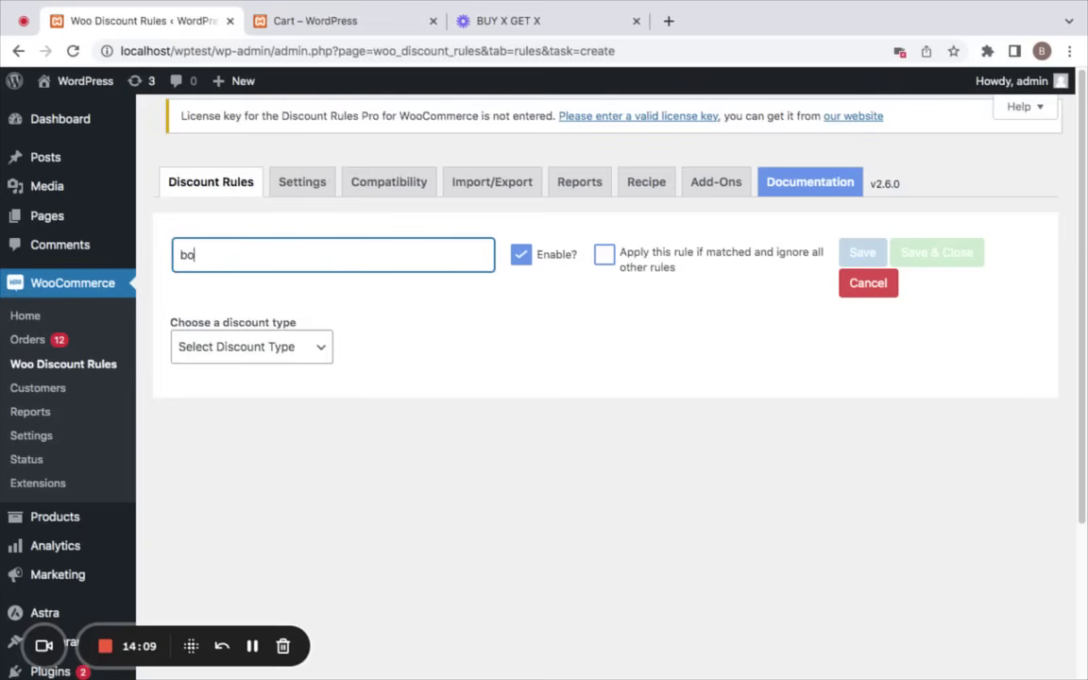
click(297, 352)
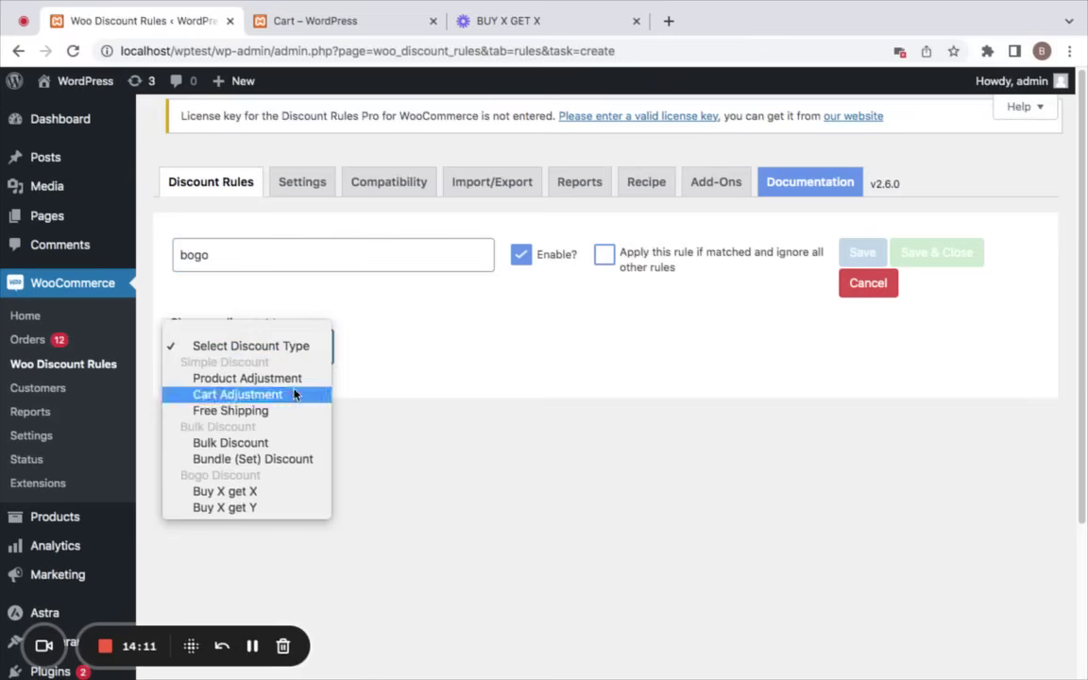
click(291, 493)
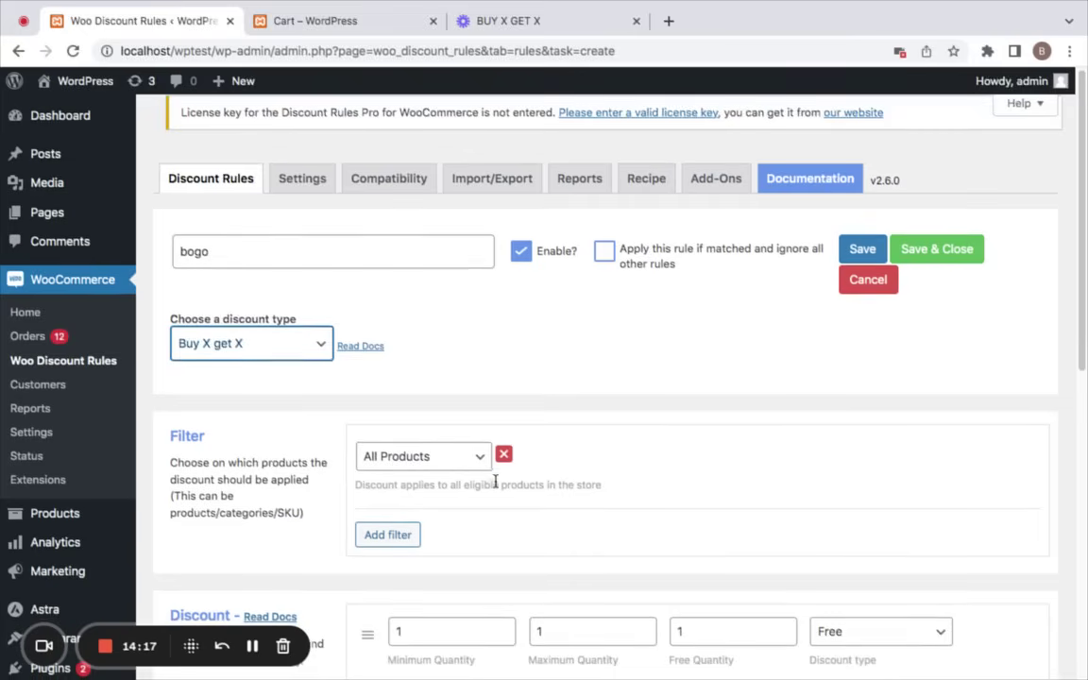
Step: Set the maximum quantity to 9, keep the free item's discount as Free, and save the rule
scroll(501, 482, down, 2)
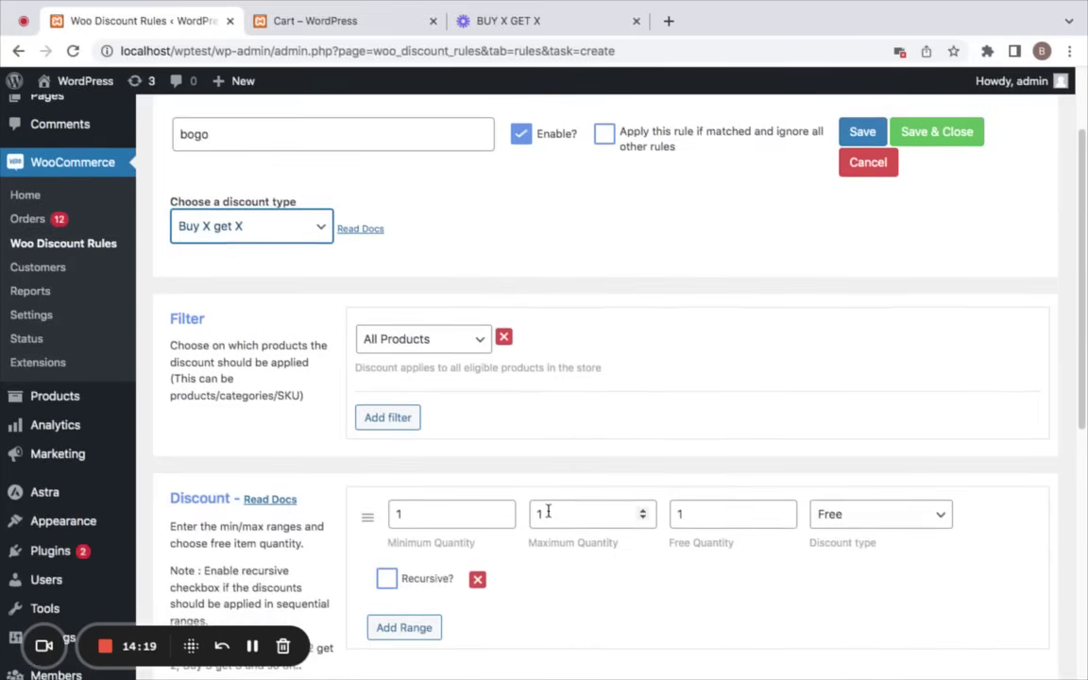
click(548, 511)
key(BackSpace)
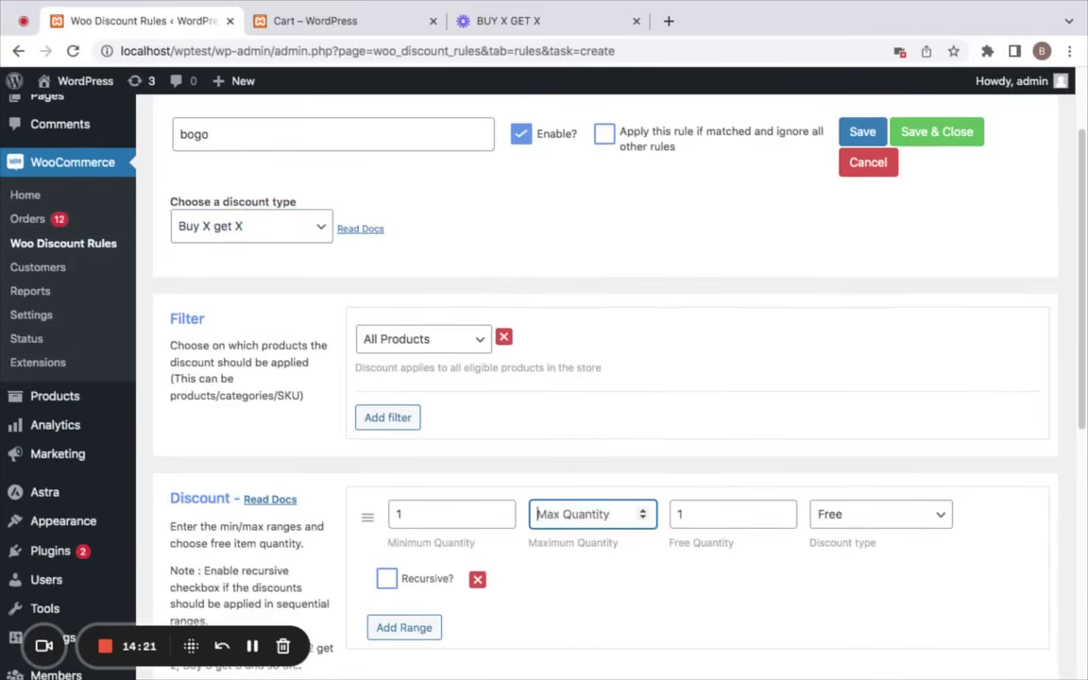
text(999)
click(914, 511)
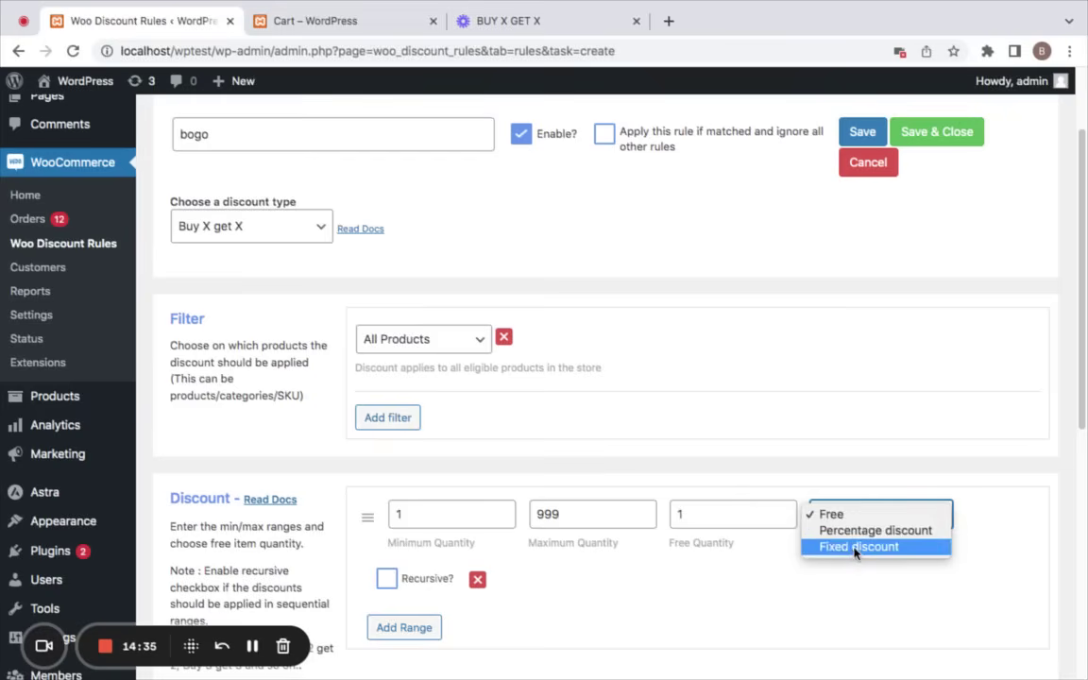
click(893, 457)
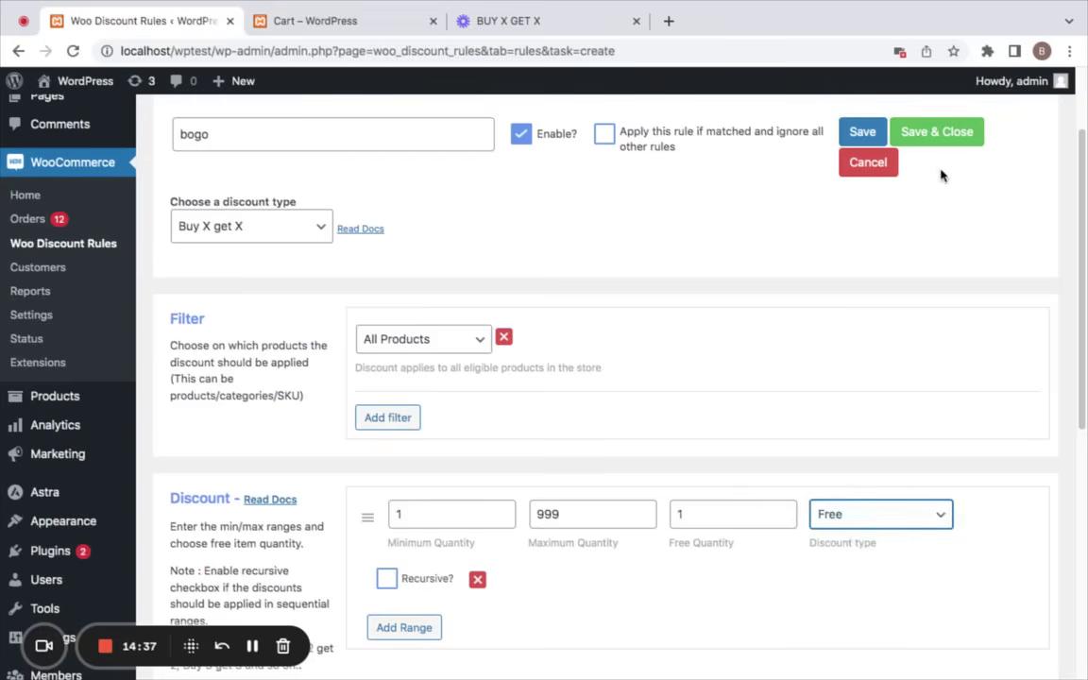
click(911, 130)
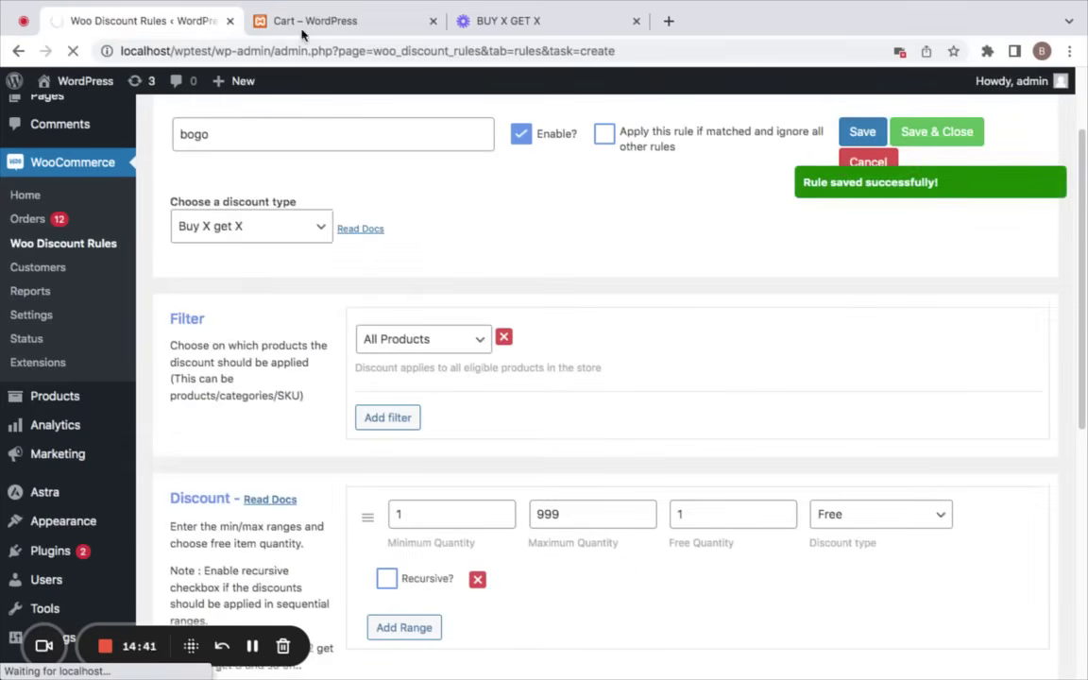
click(303, 32)
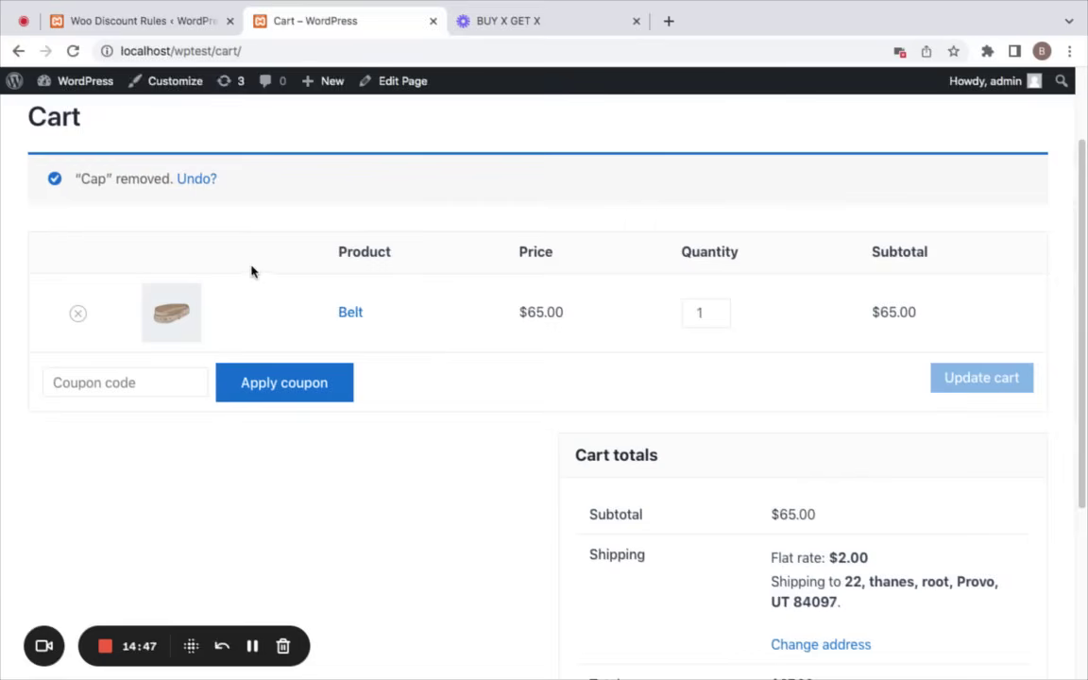
Step: Reload the cart page to confirm the bogo discount adds a free item
right_click(253, 266)
click(317, 333)
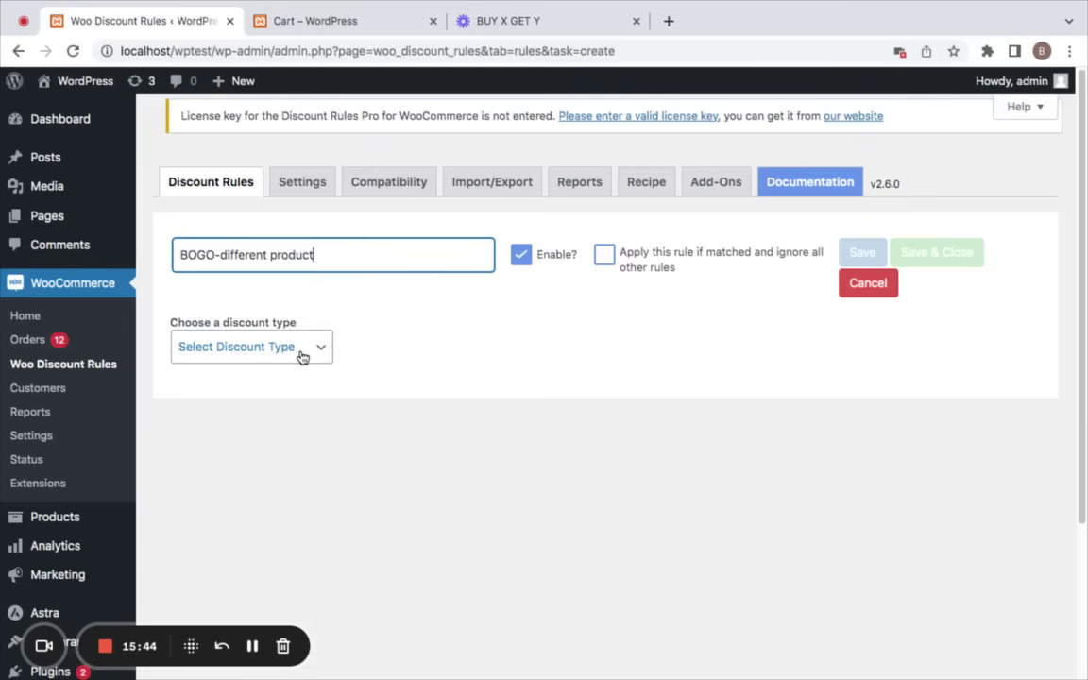
Step: Set the rule to Buy X get Y, with Beanie with Logo as the product to buy
click(302, 356)
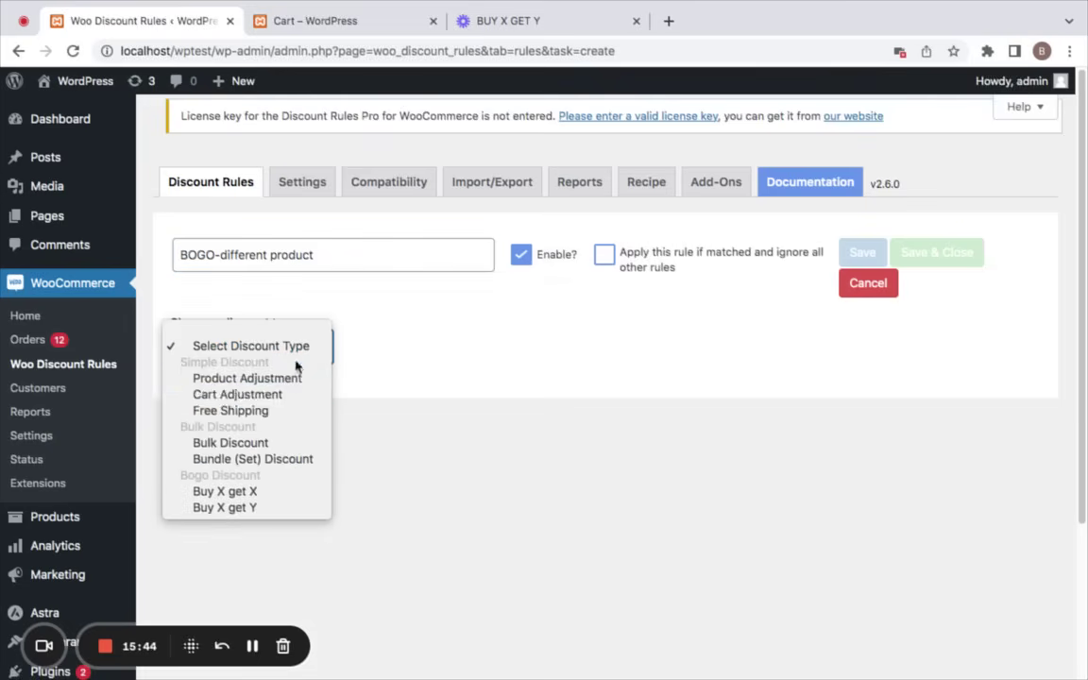
click(286, 510)
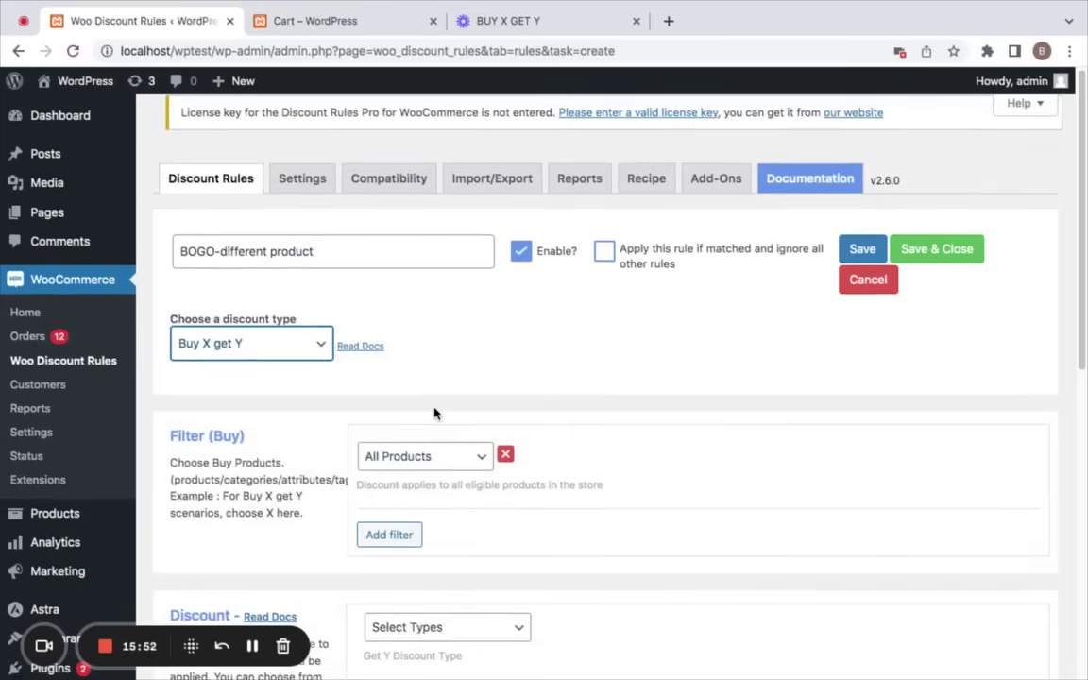
click(457, 464)
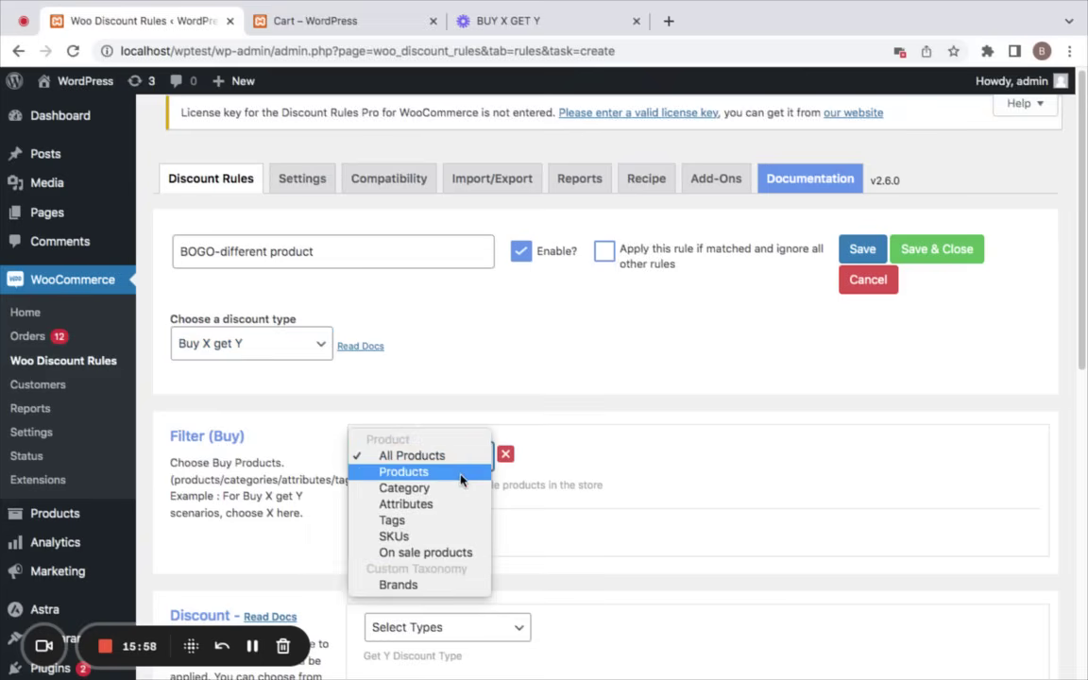
click(408, 408)
click(637, 459)
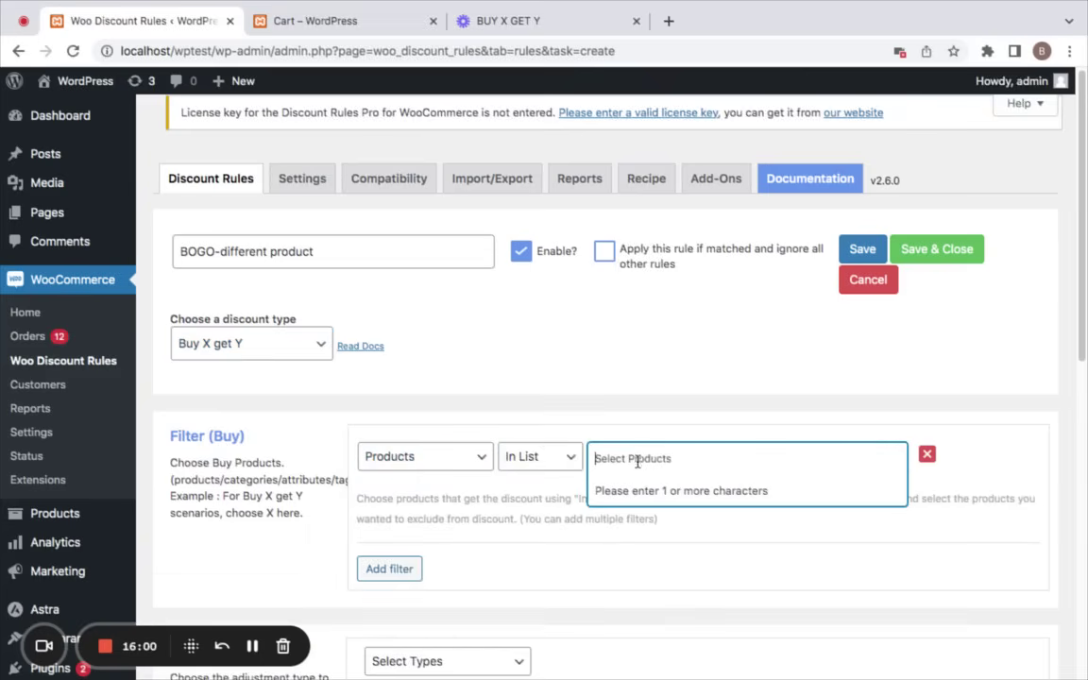
text(Beanie)
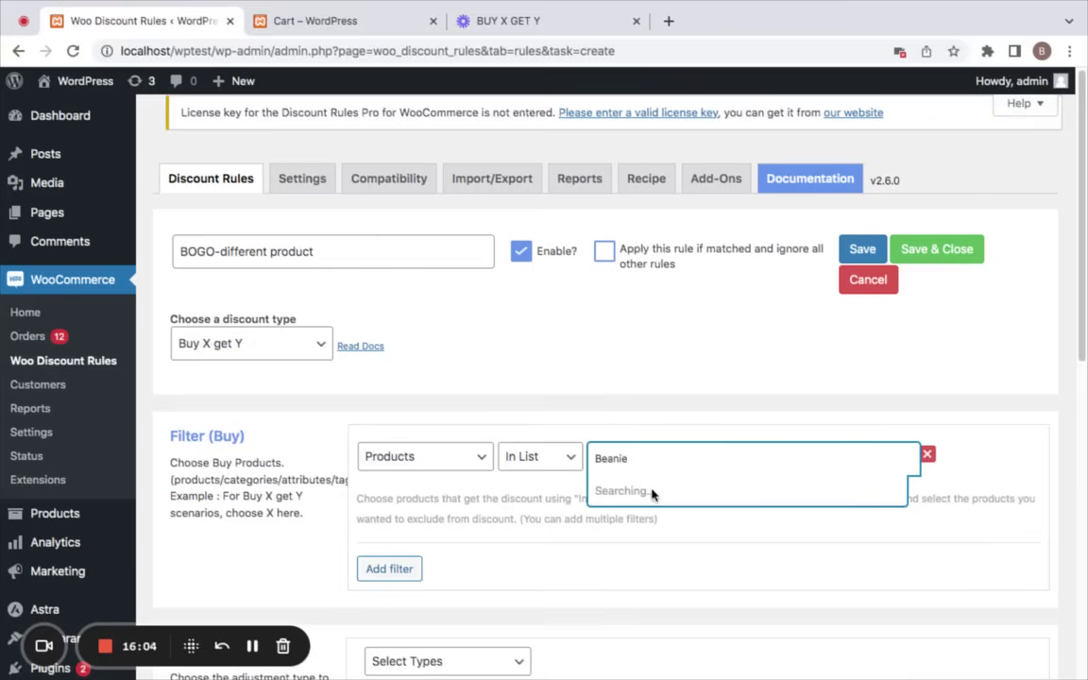
click(637, 519)
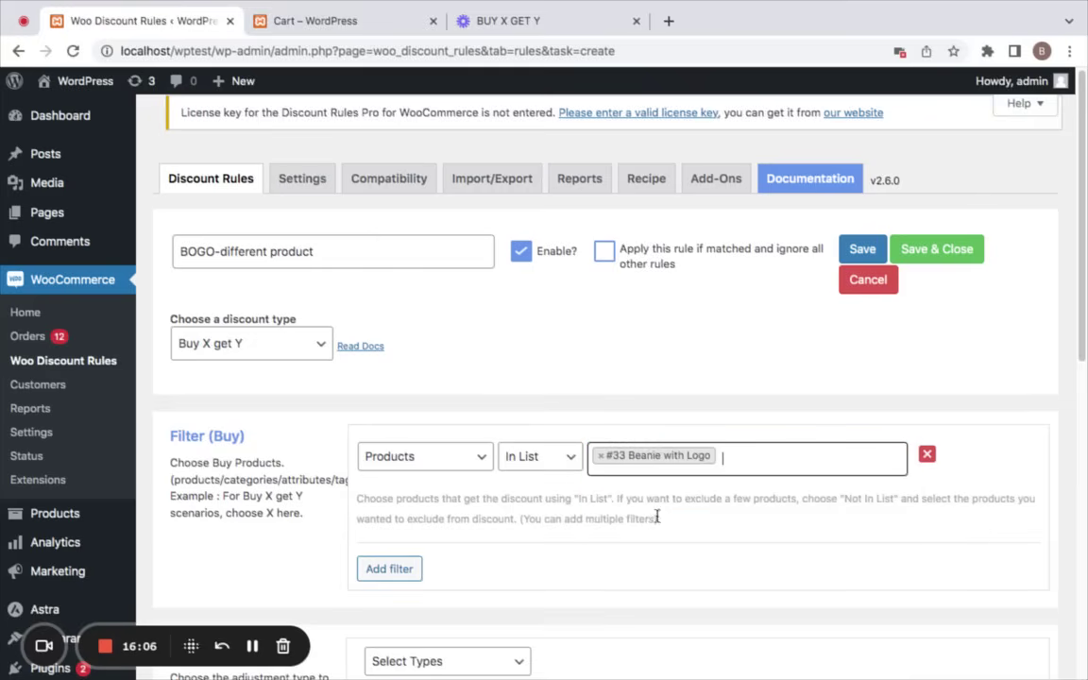
scroll(692, 502, down, 3)
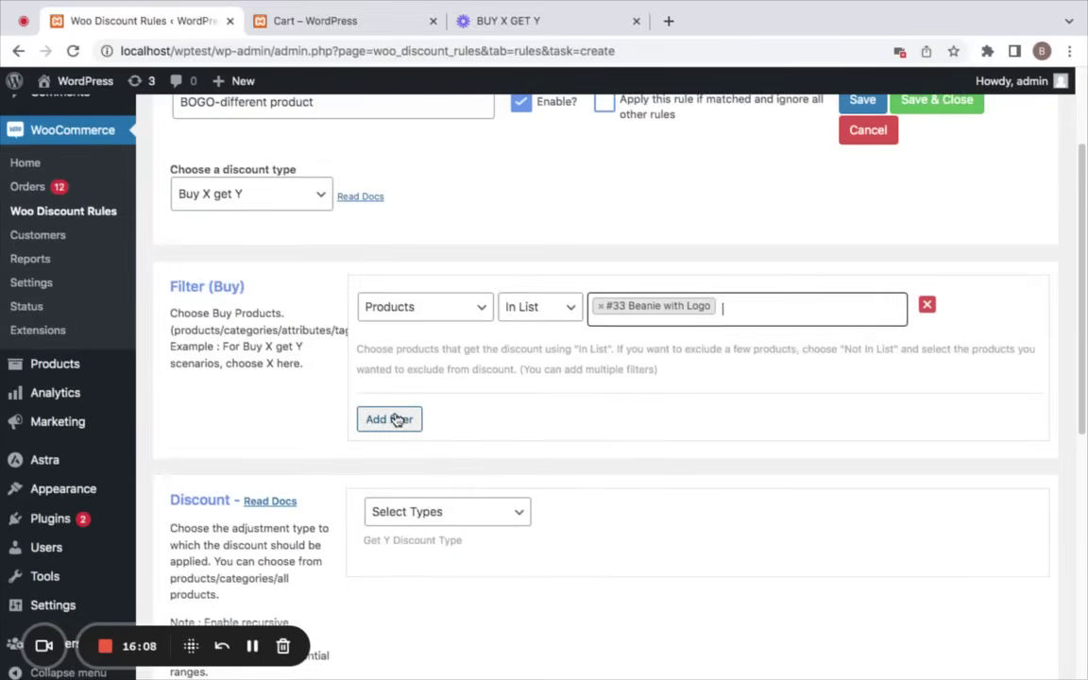
Step: Keep the Get Y type as Buy X Get Y - Products and set Max Quantity to 999
click(505, 512)
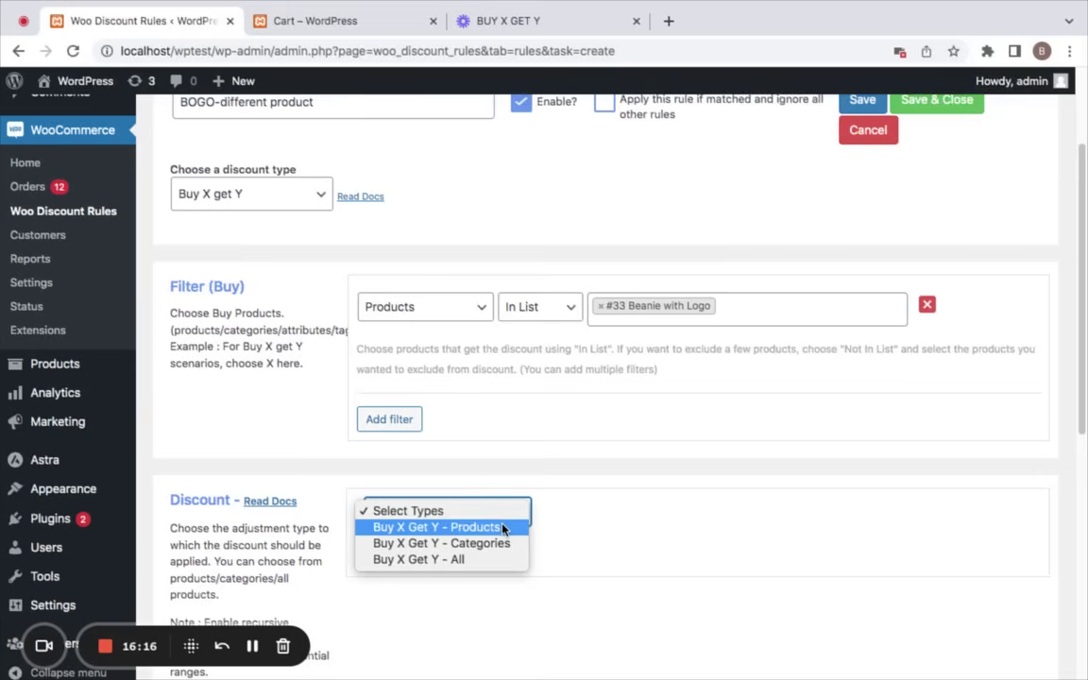
click(501, 529)
click(508, 519)
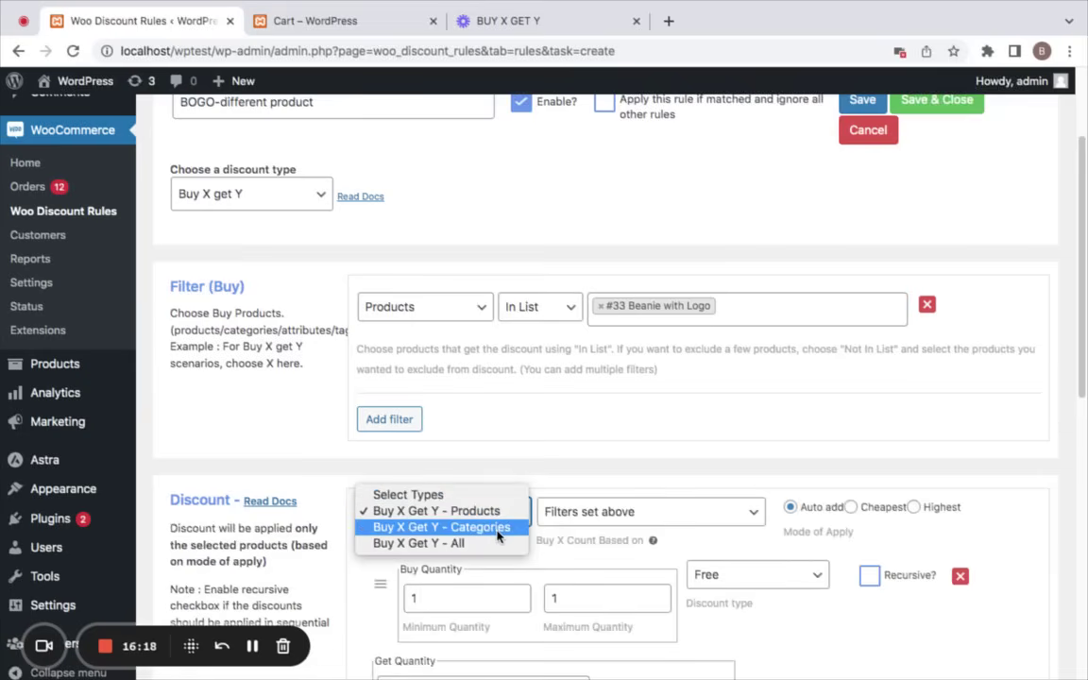
click(498, 511)
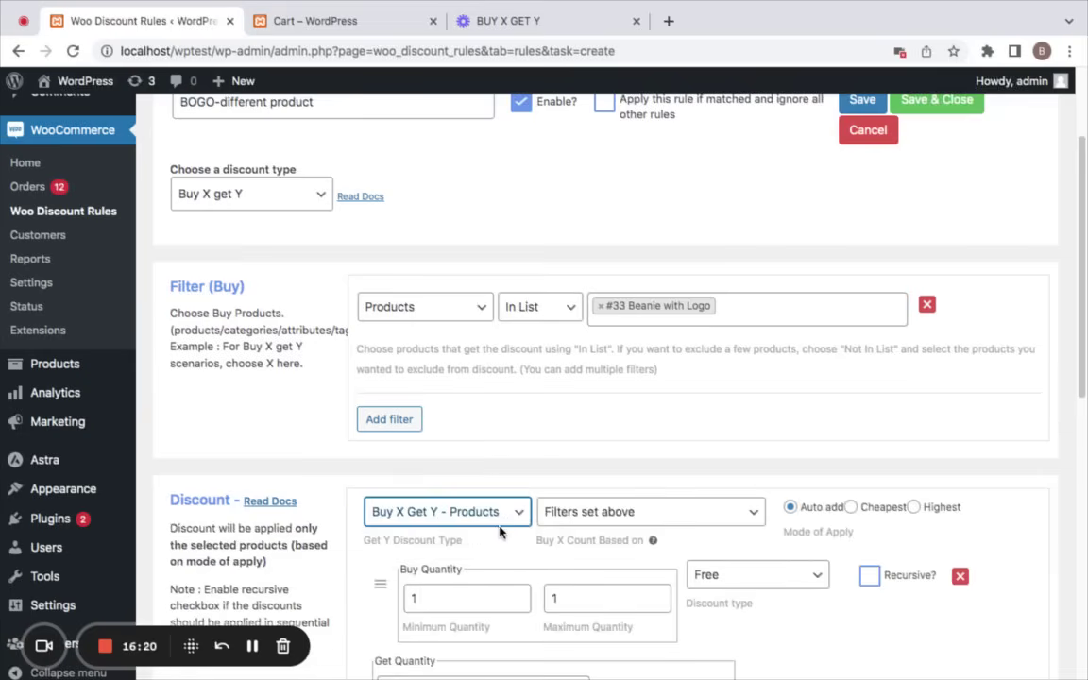
scroll(510, 529, down, 1)
click(557, 567)
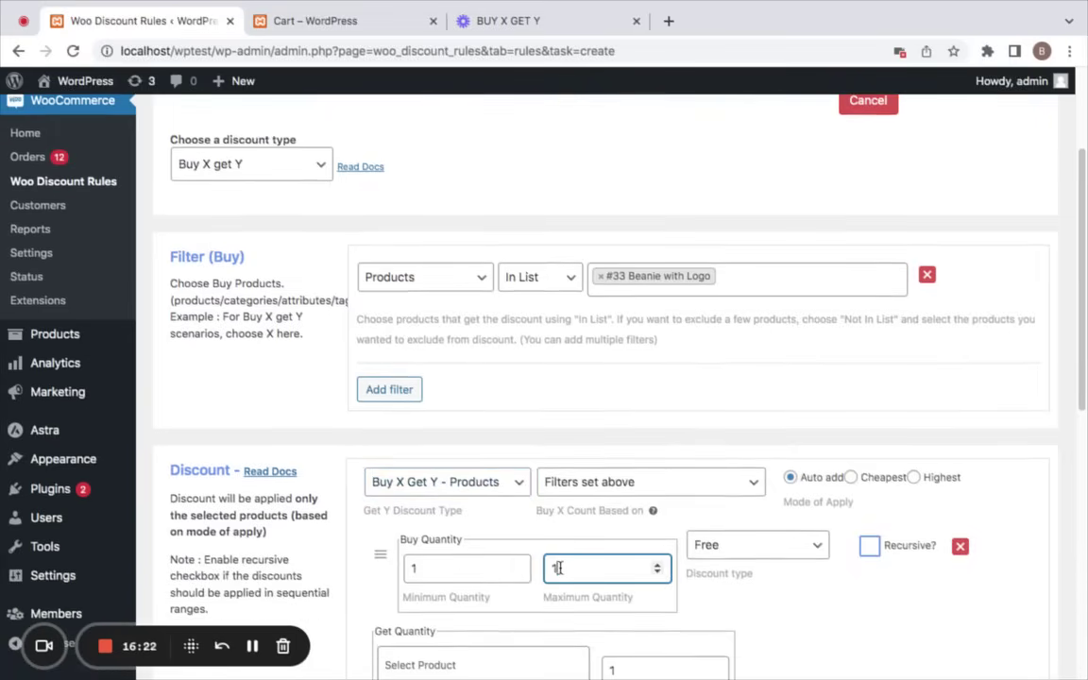
key(BackSpace)
text(999)
scroll(567, 566, down, 1)
key(BackSpace)
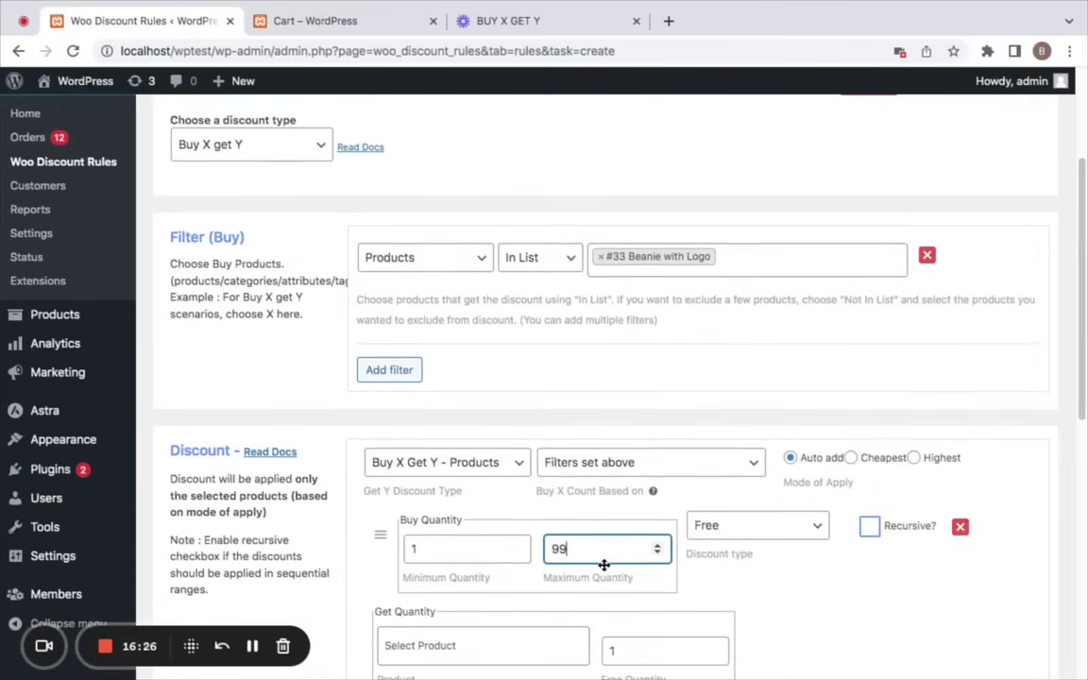
text(9)
Step: Choose product #18 Cap as the free item with a Free Quantity of 1
scroll(547, 511, down, 1)
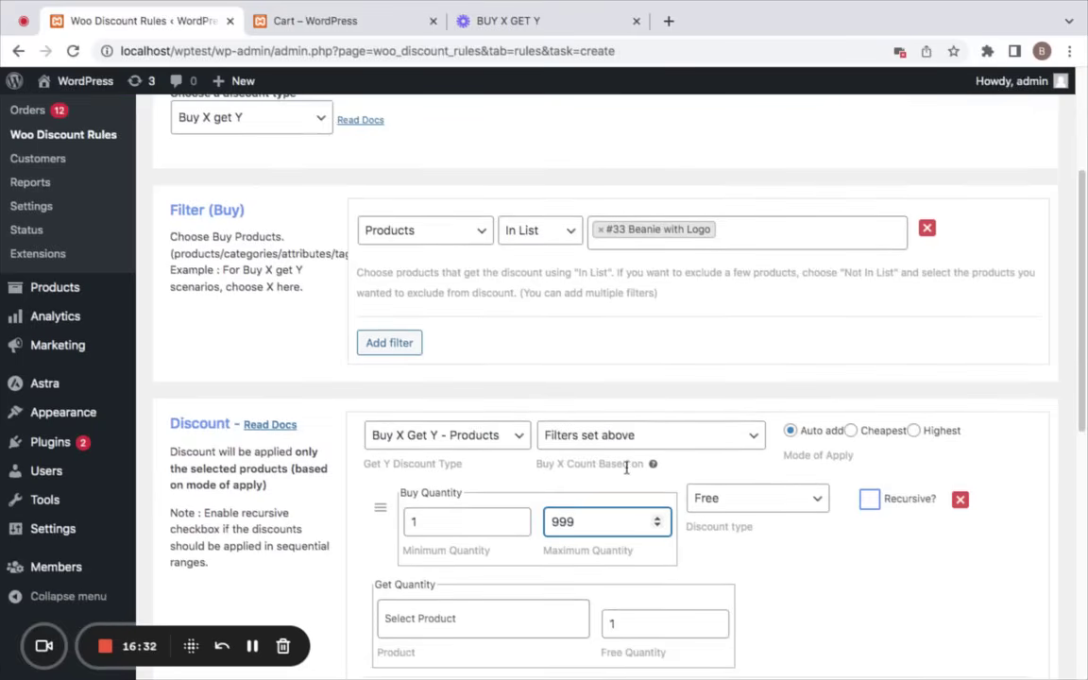
scroll(626, 468, down, 3)
click(489, 488)
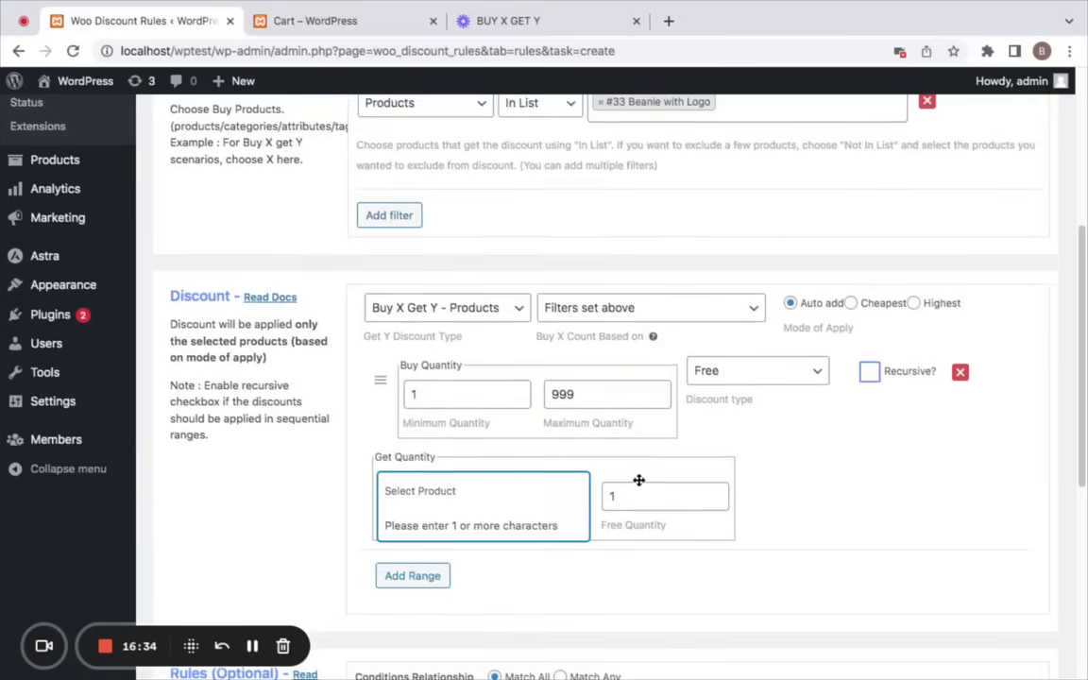
click(426, 494)
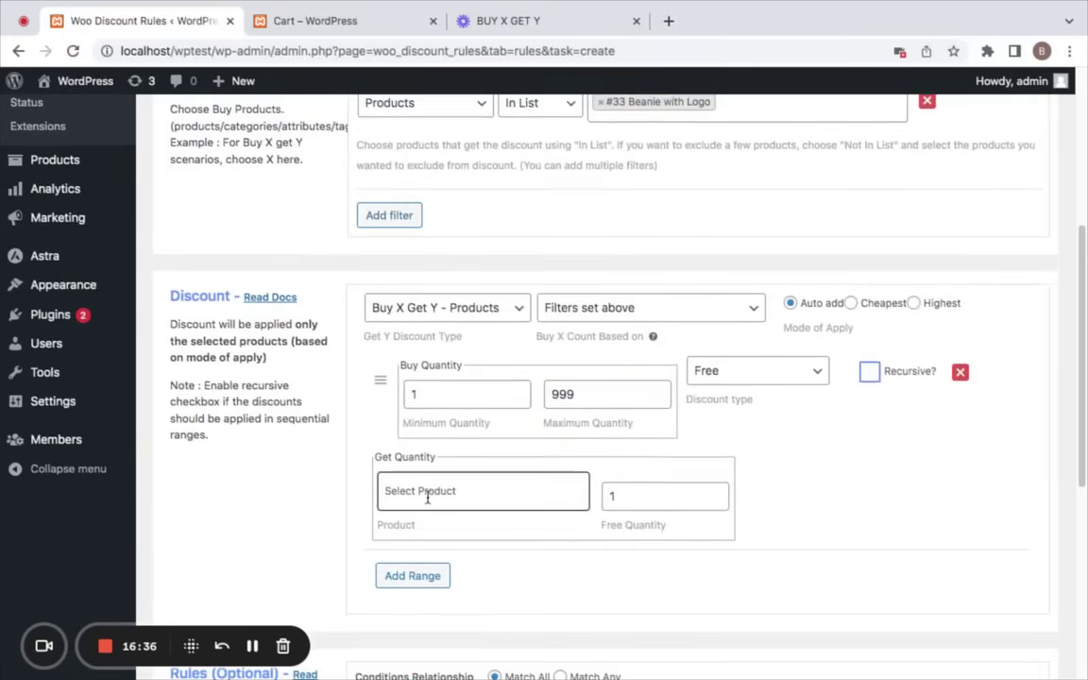
click(427, 497)
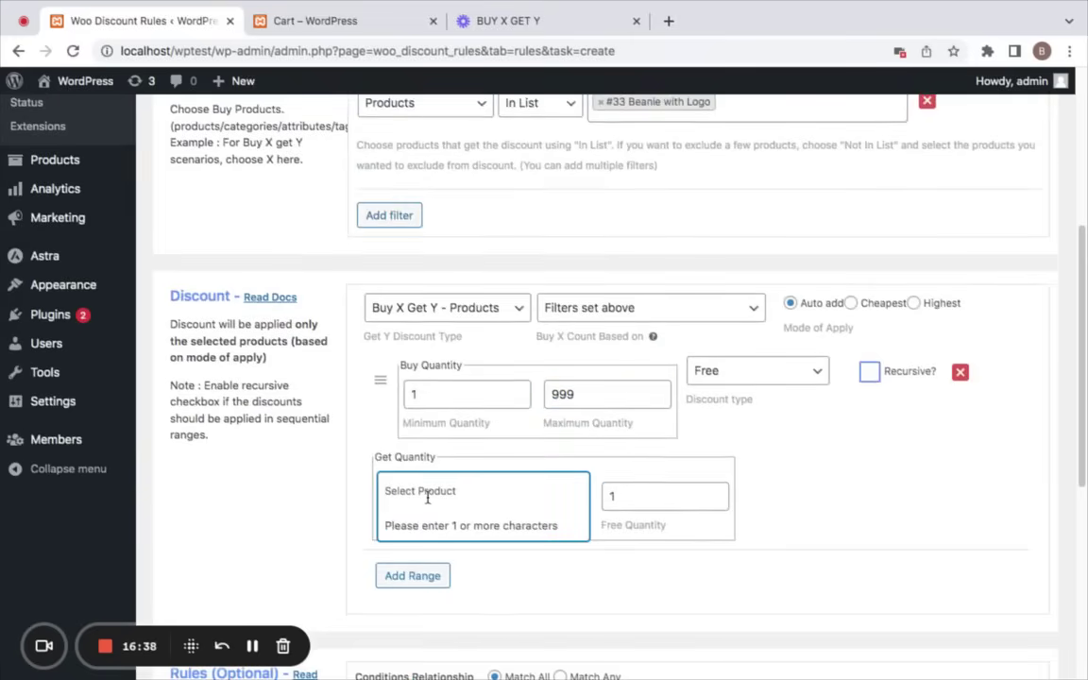
text(cap)
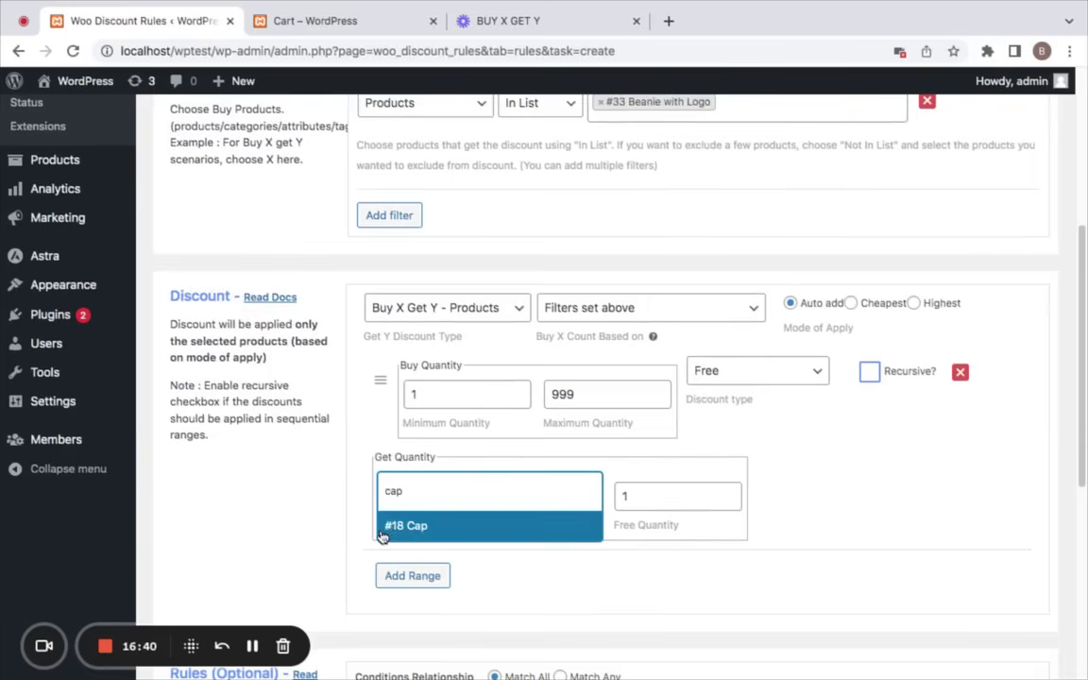
click(394, 525)
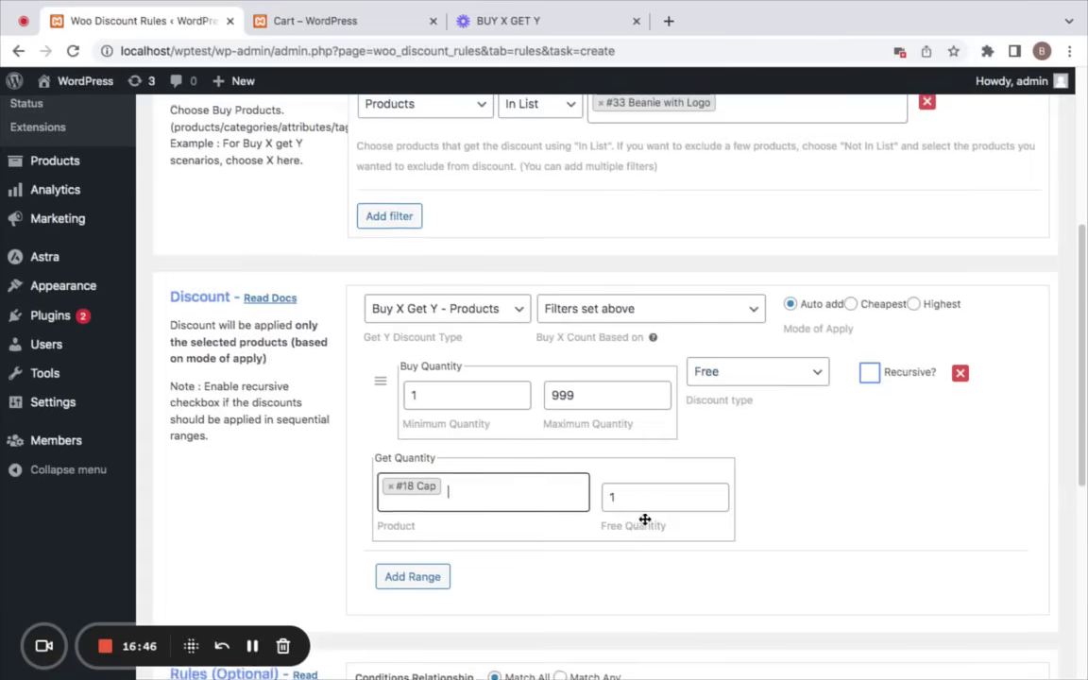
scroll(643, 519, up, 3)
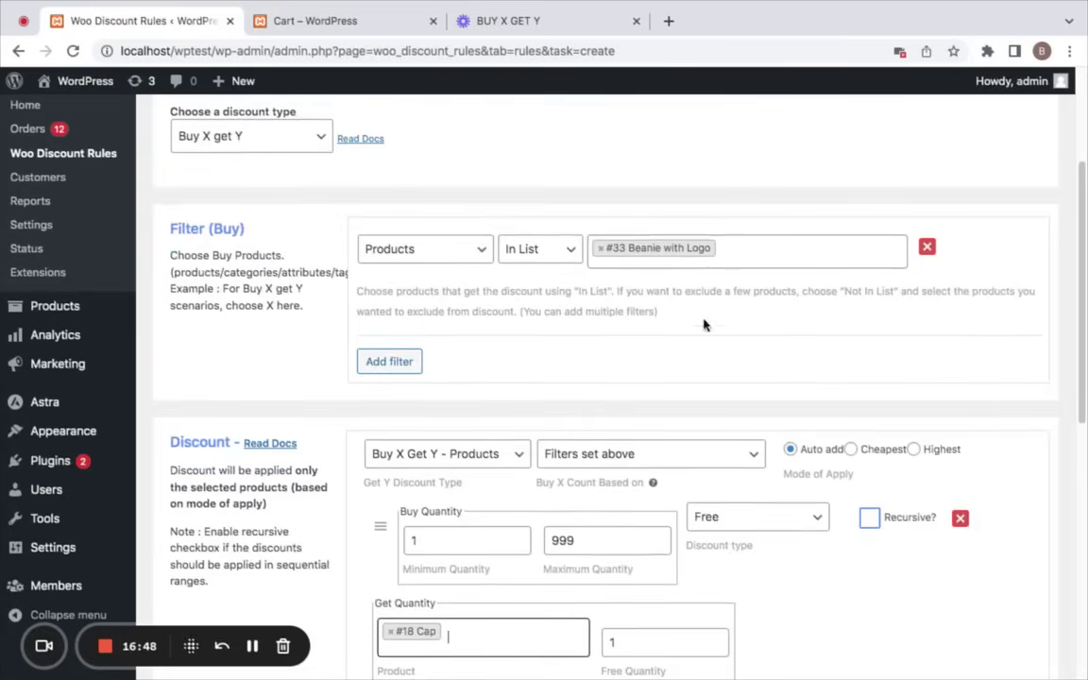
scroll(570, 415, down, 2)
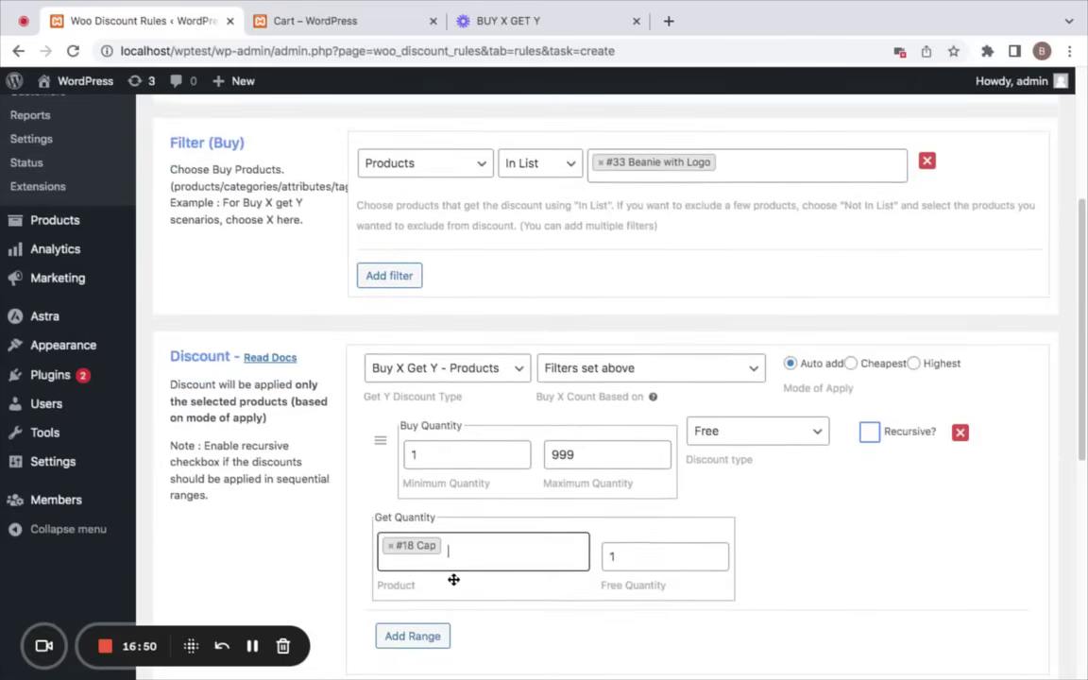
click(610, 555)
text(1)
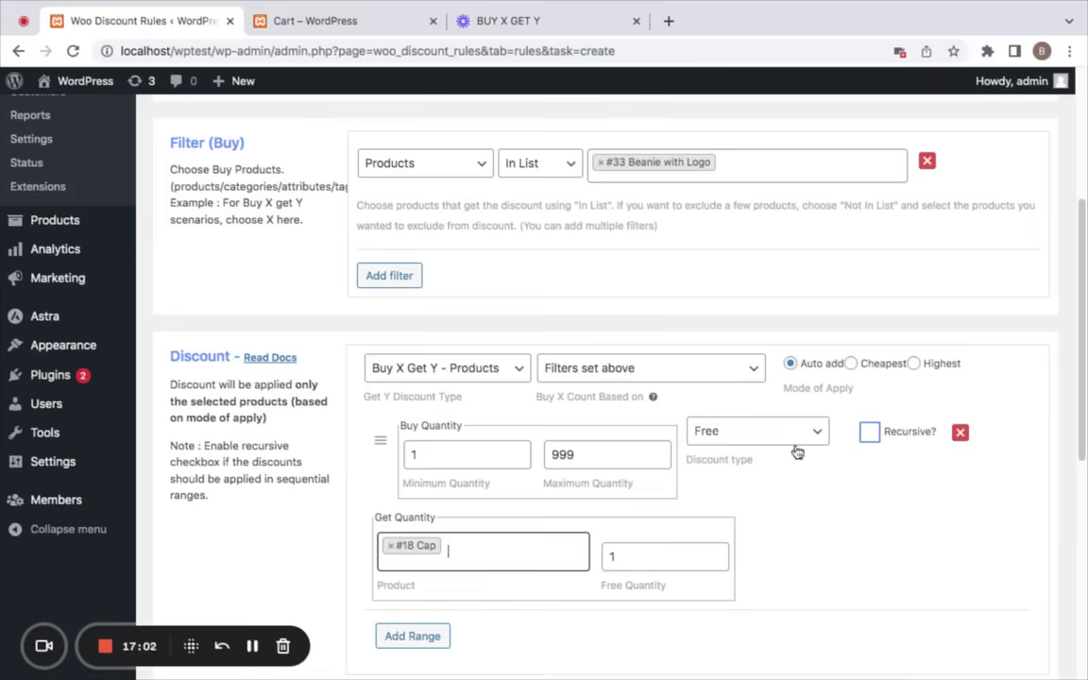
Step: Save and close the Beanie-Cap rule
scroll(772, 495, up, 5)
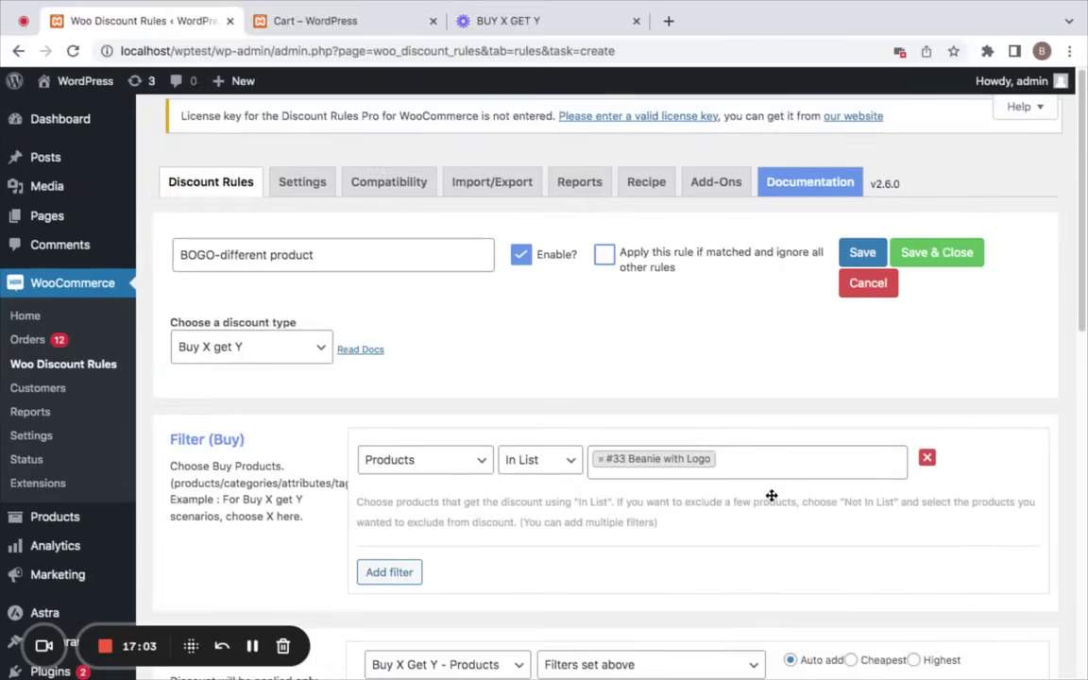
click(960, 251)
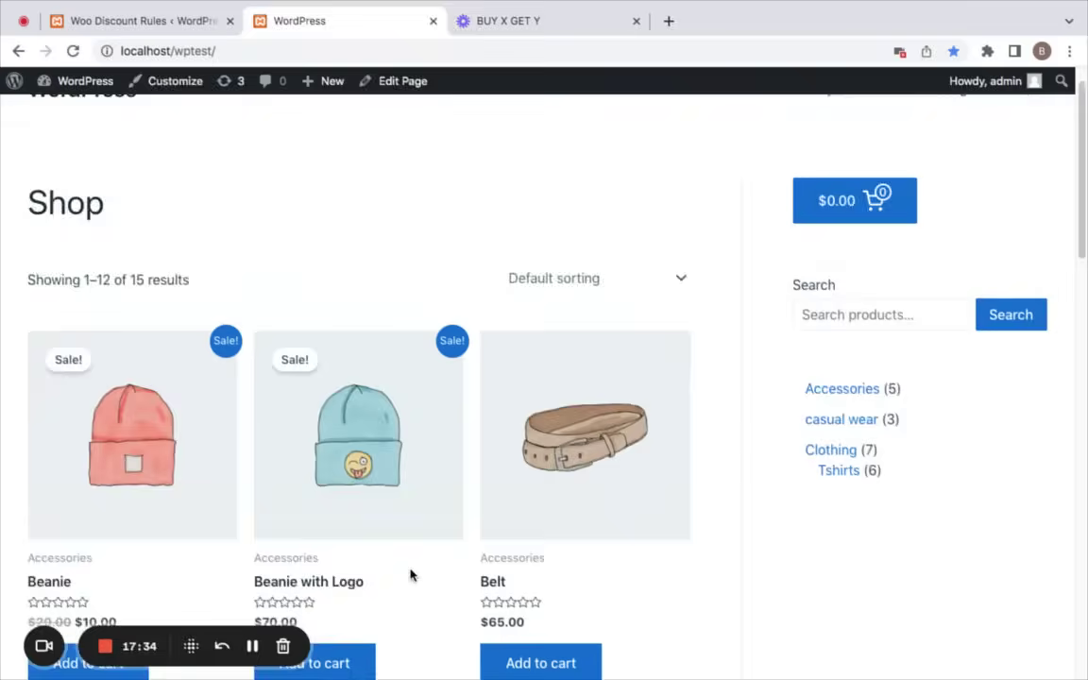
scroll(411, 572, down, 3)
Step: Add Beanie with Logo to the cart and view the full cart to confirm the $0.00 Cap
click(352, 529)
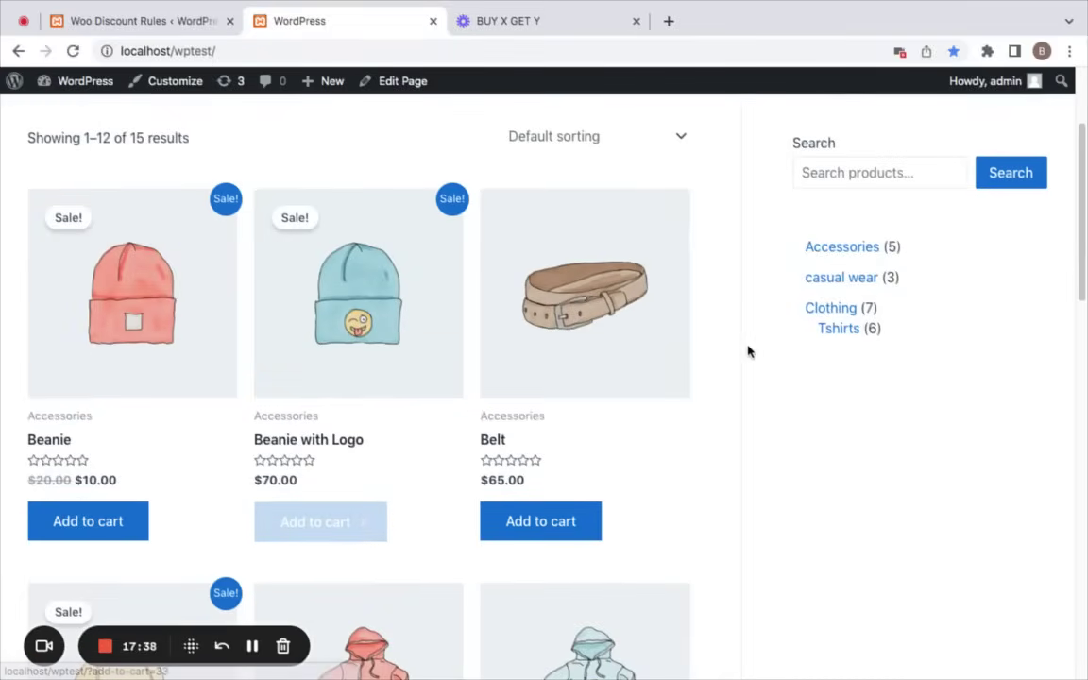
scroll(794, 283, up, 2)
click(855, 234)
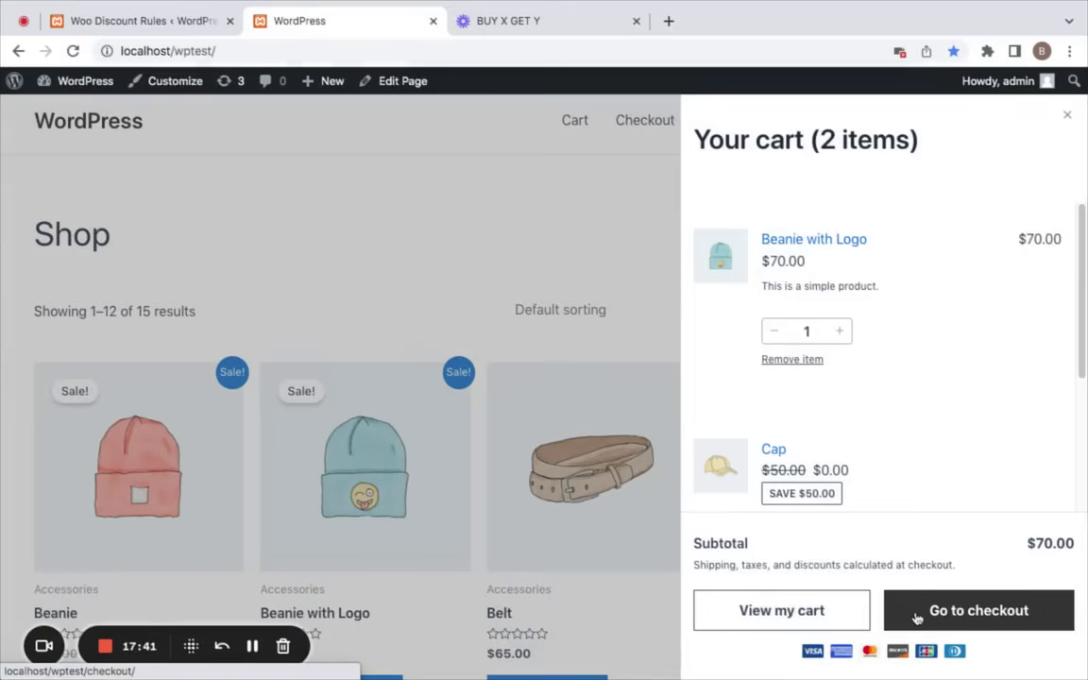
click(827, 621)
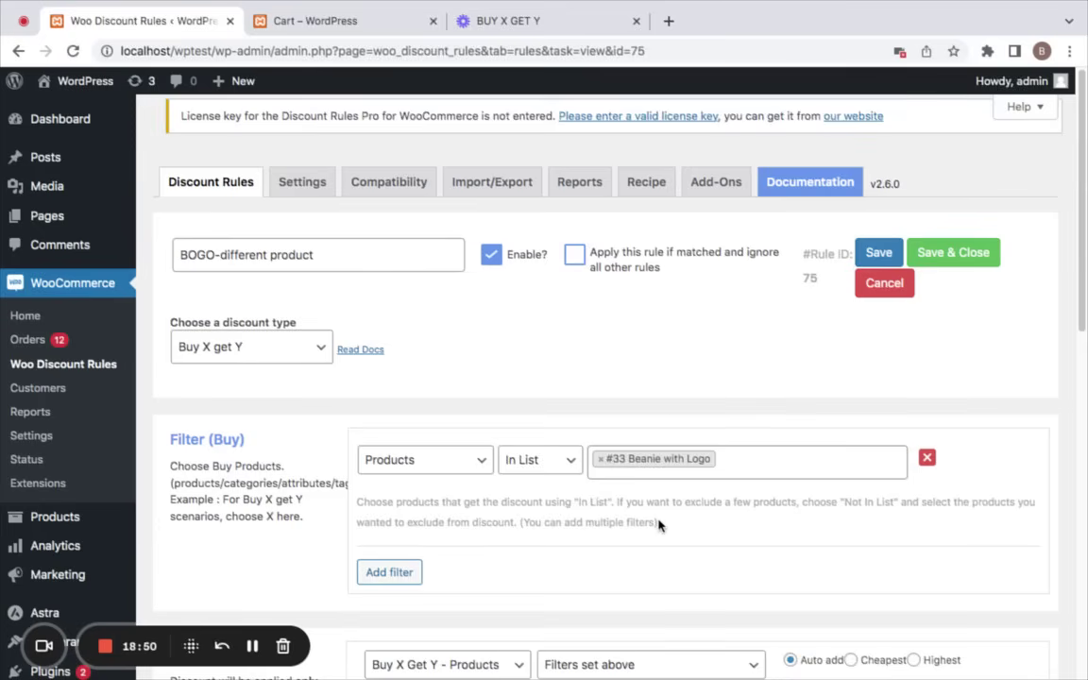
Step: Add a new condition under Rules (Optional) and review the available condition types
scroll(658, 525, down, 8)
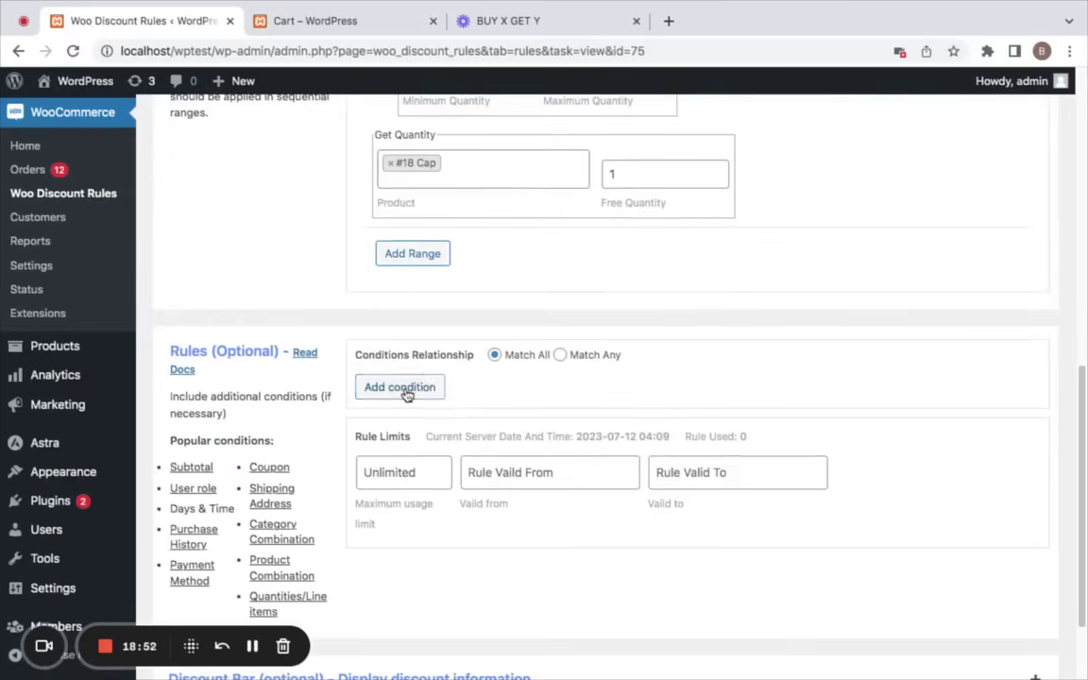
click(404, 389)
click(643, 392)
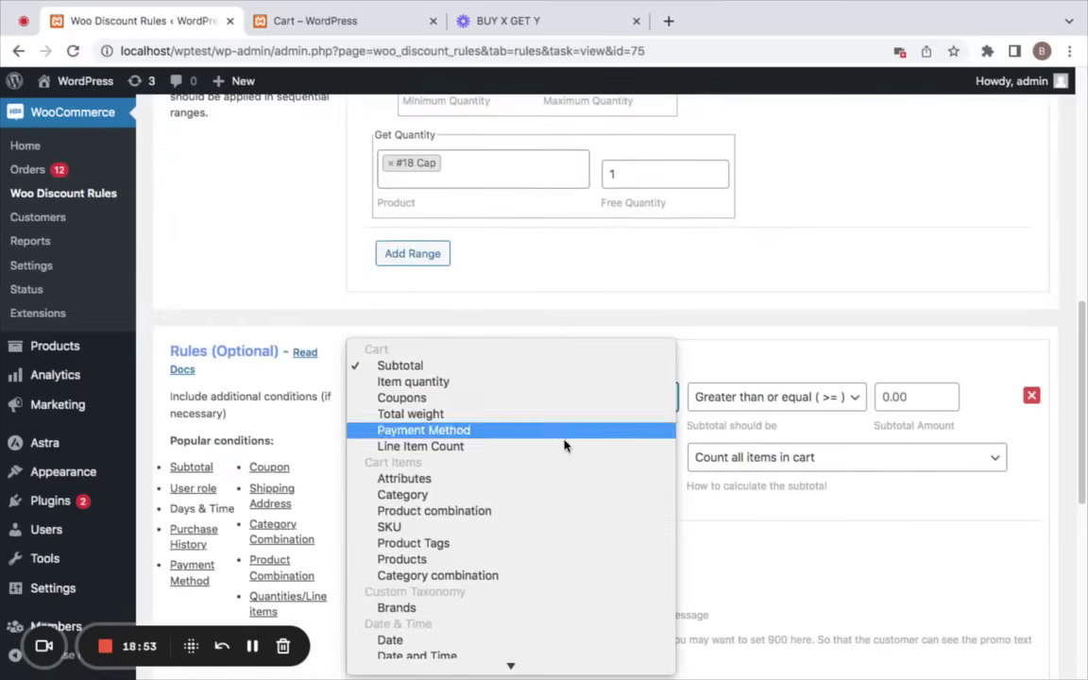